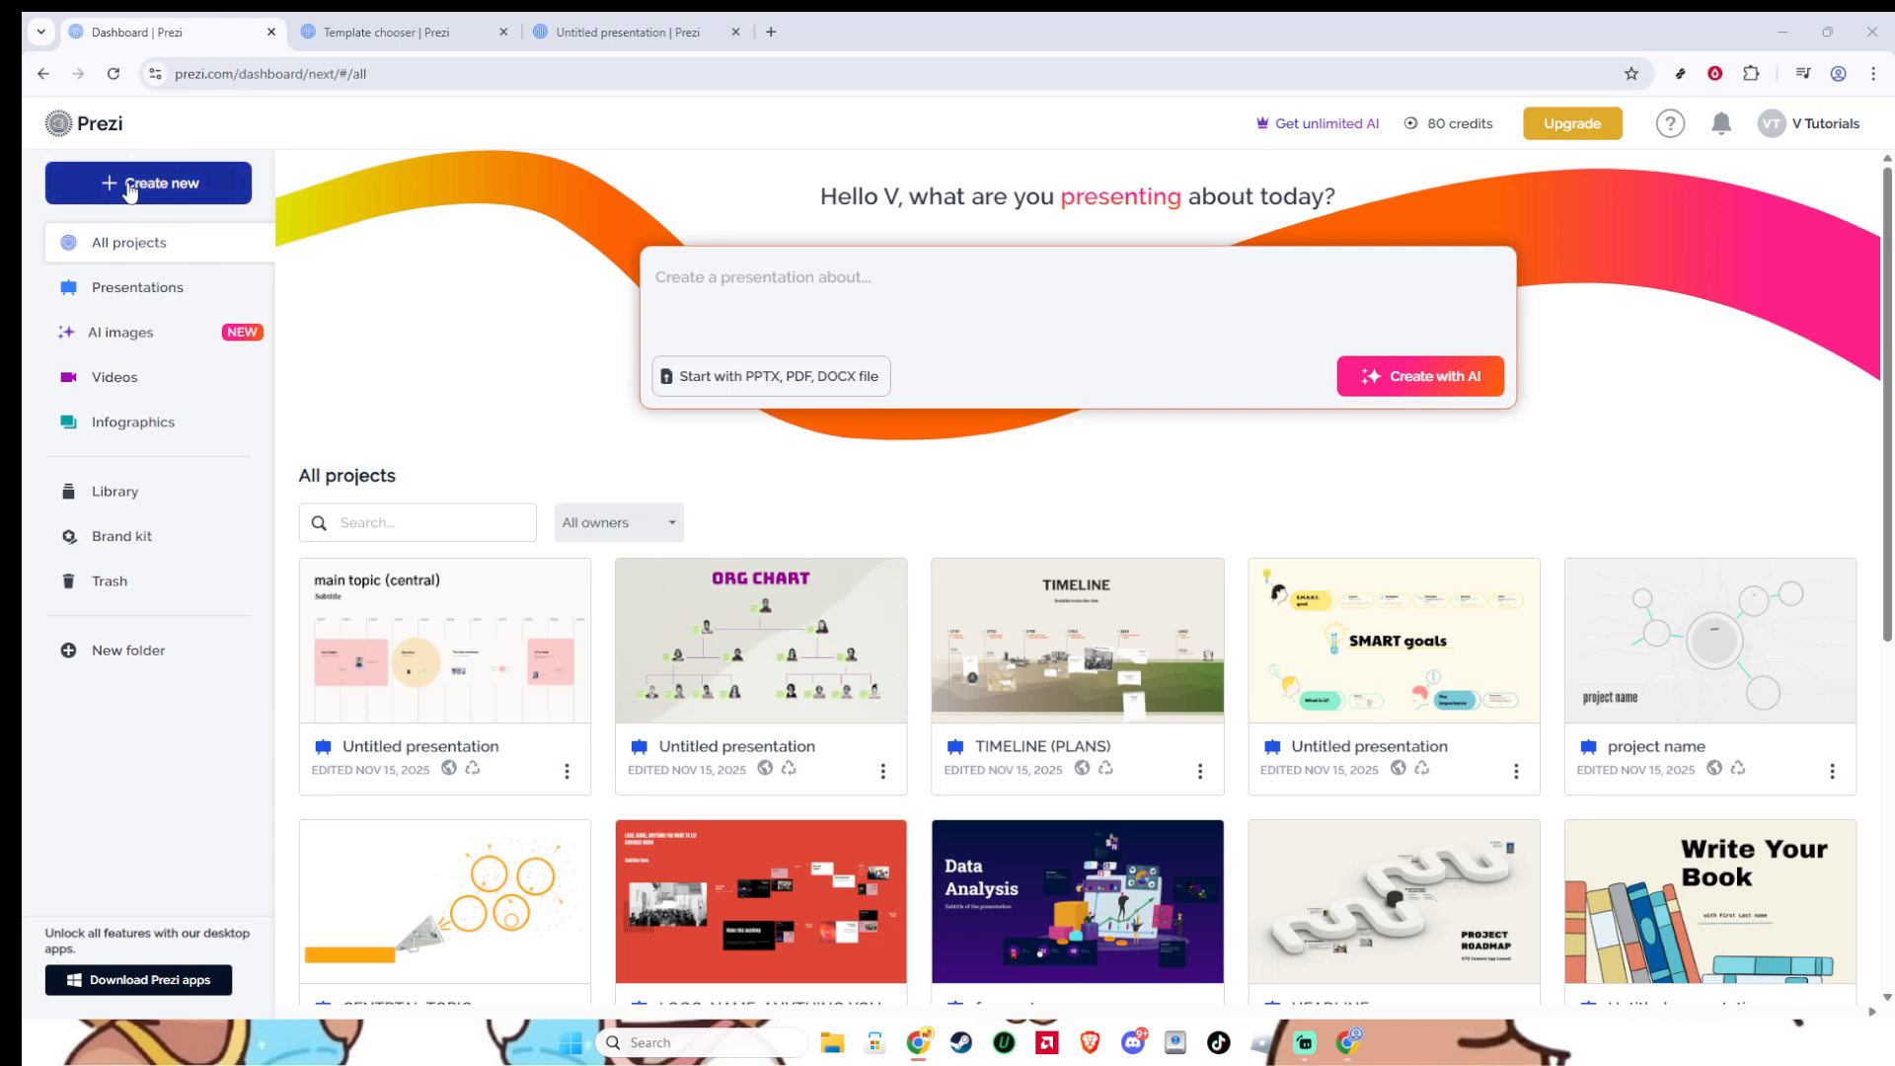
- Start a new presentation in the template chooser and search the templates for "event planning"
left_click(131, 190)
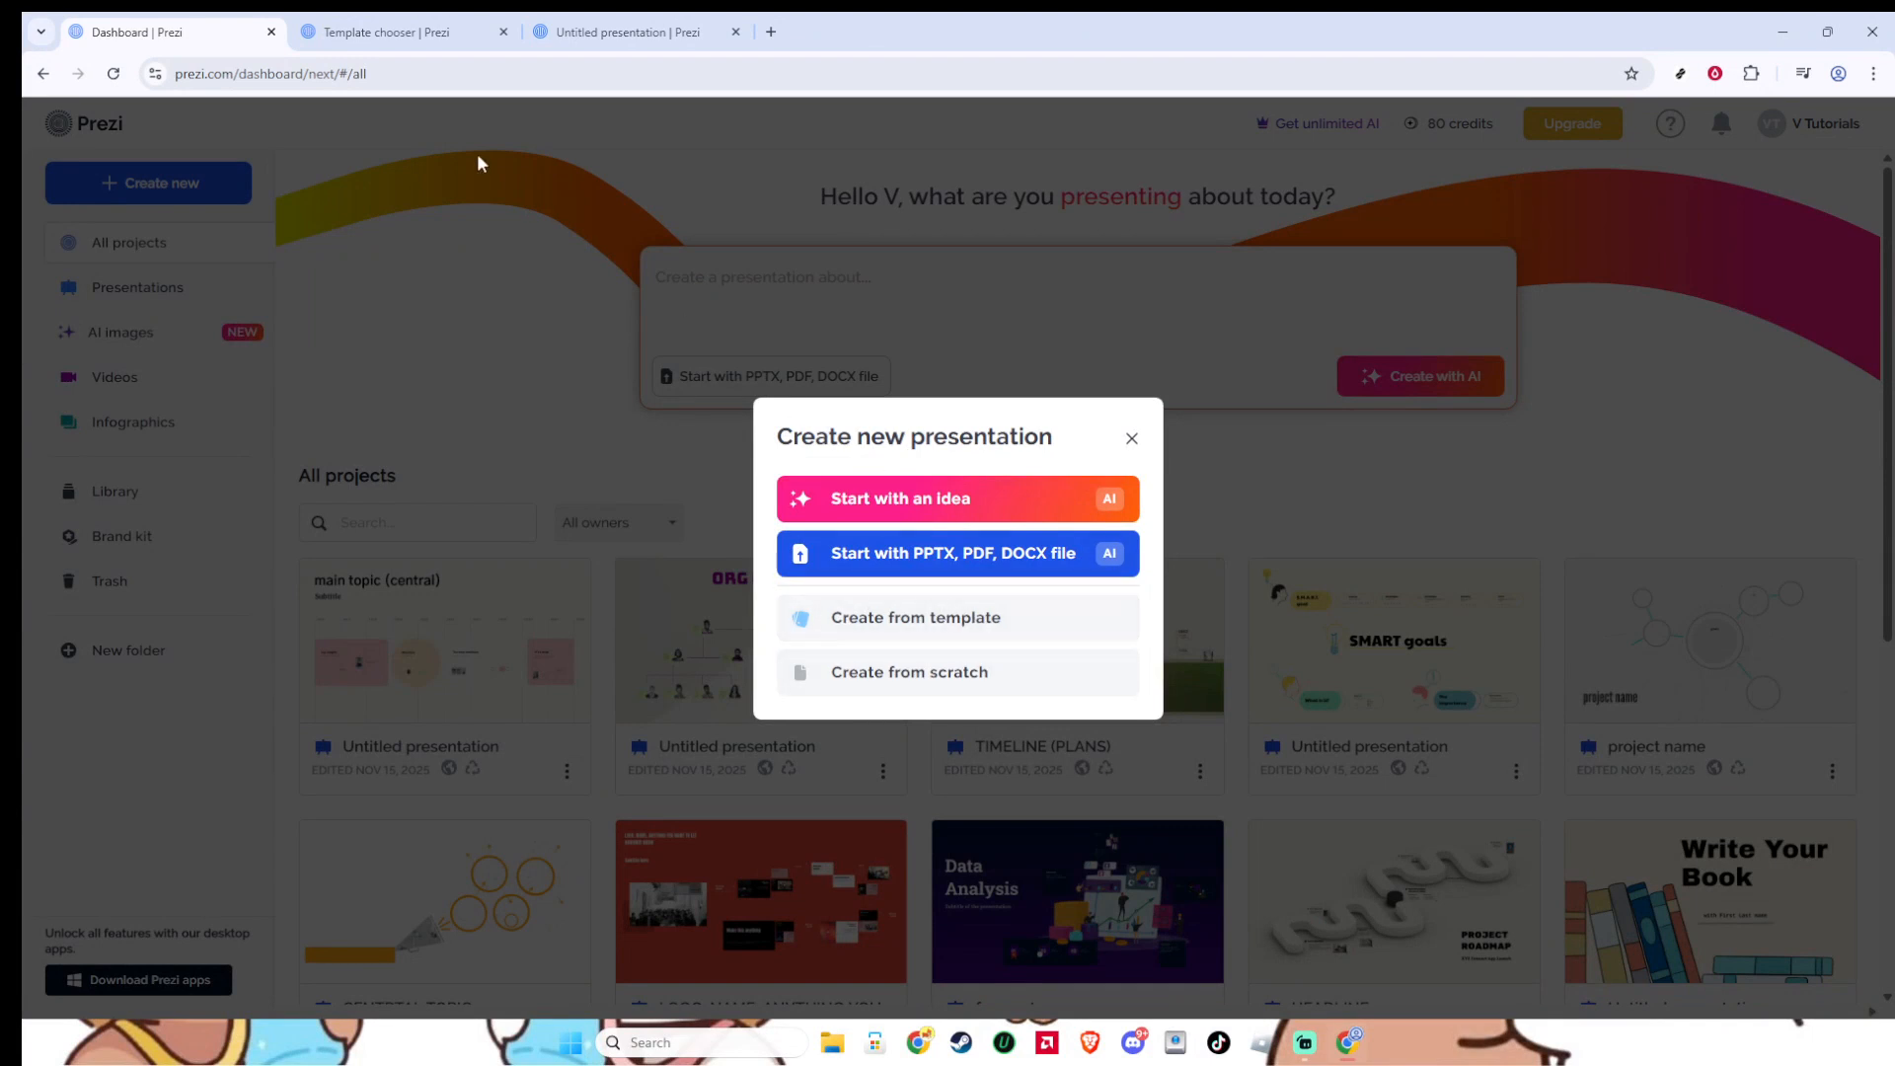
left_click(404, 33)
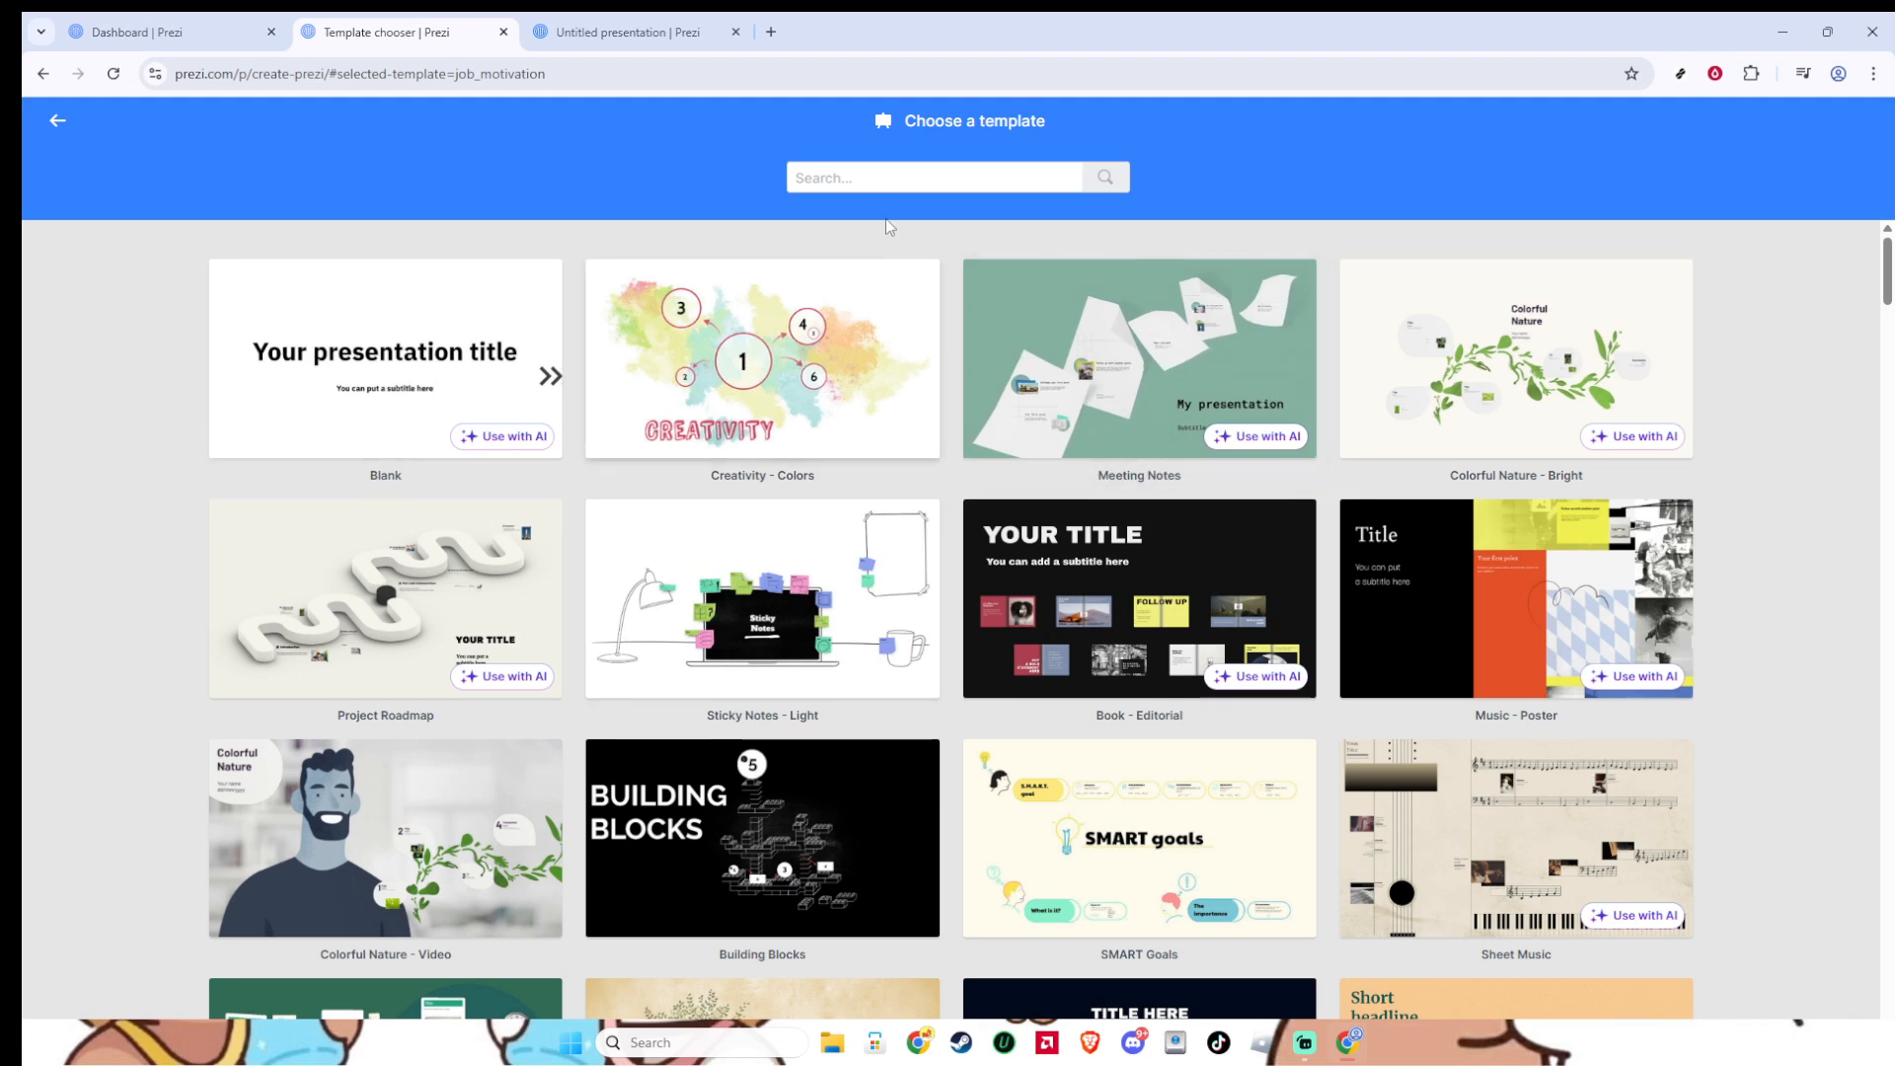
left_click(907, 164)
type("event planning")
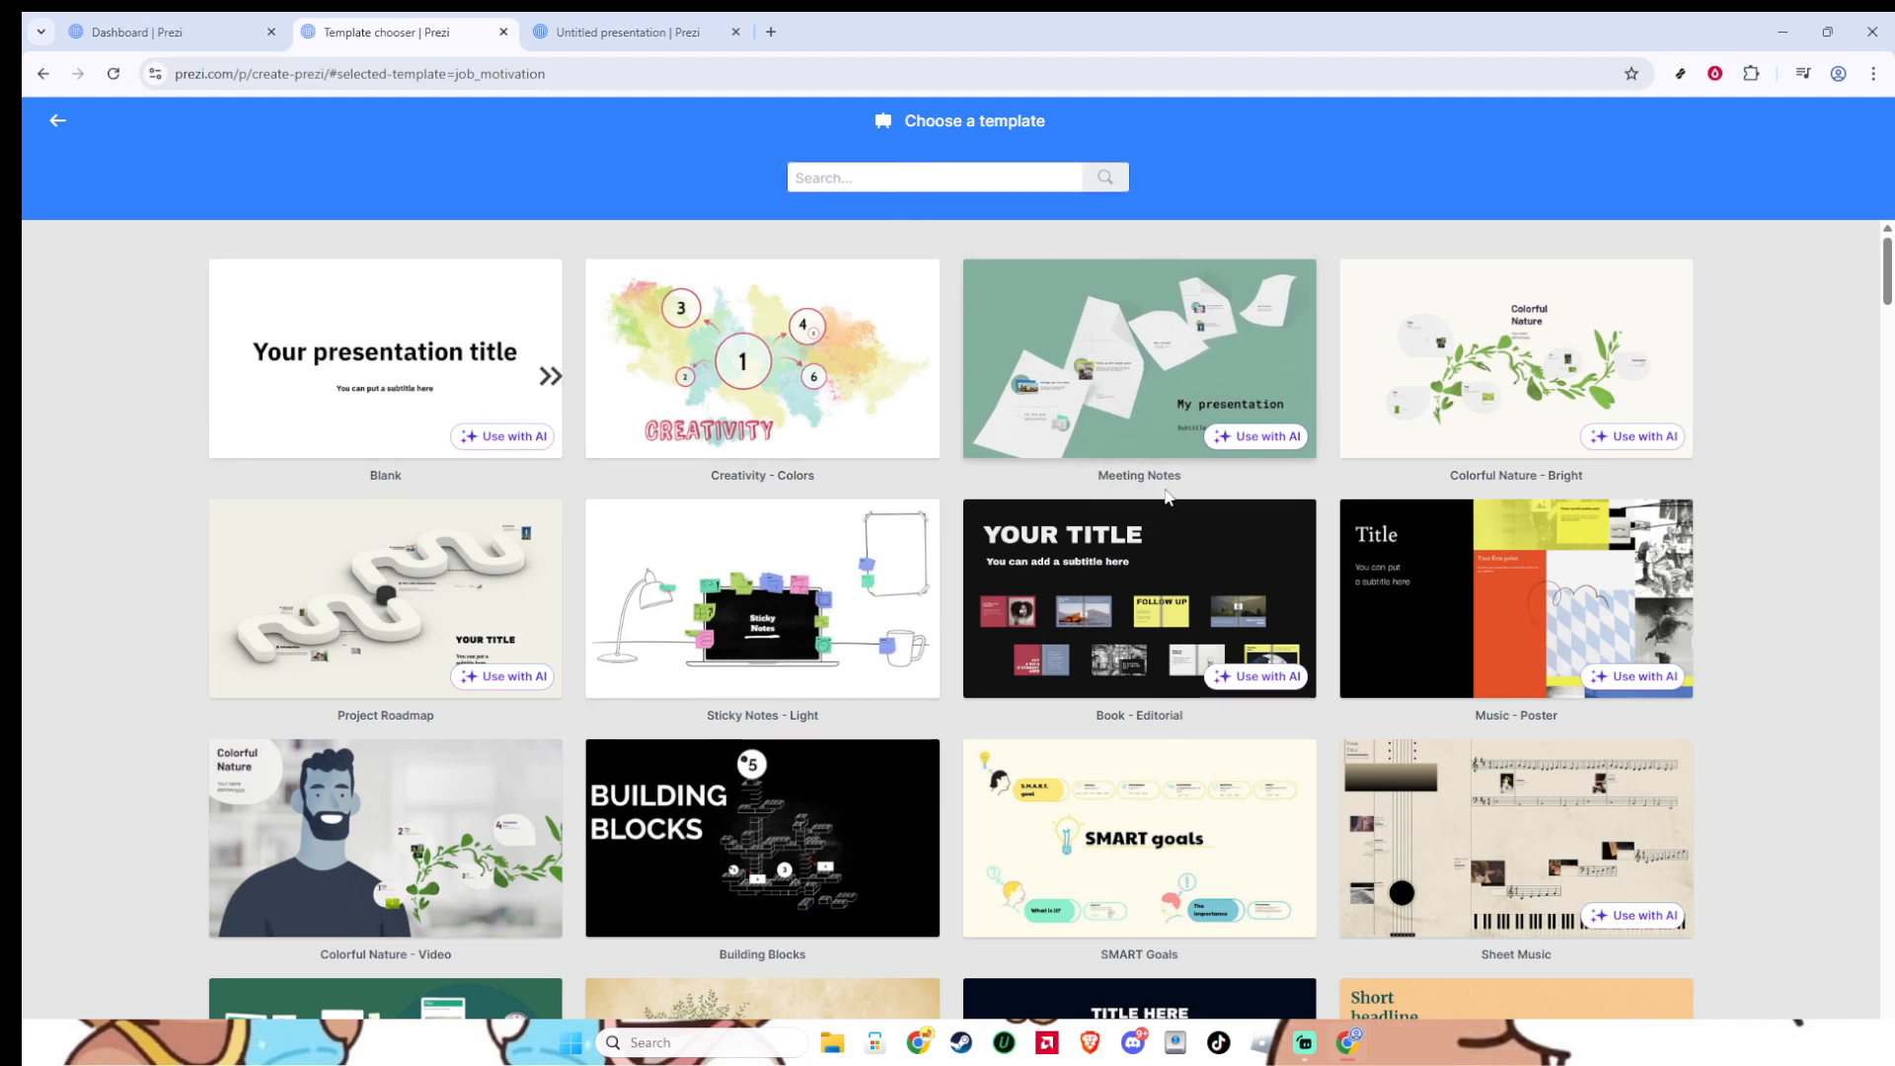
scroll(1171, 505, "down", 5)
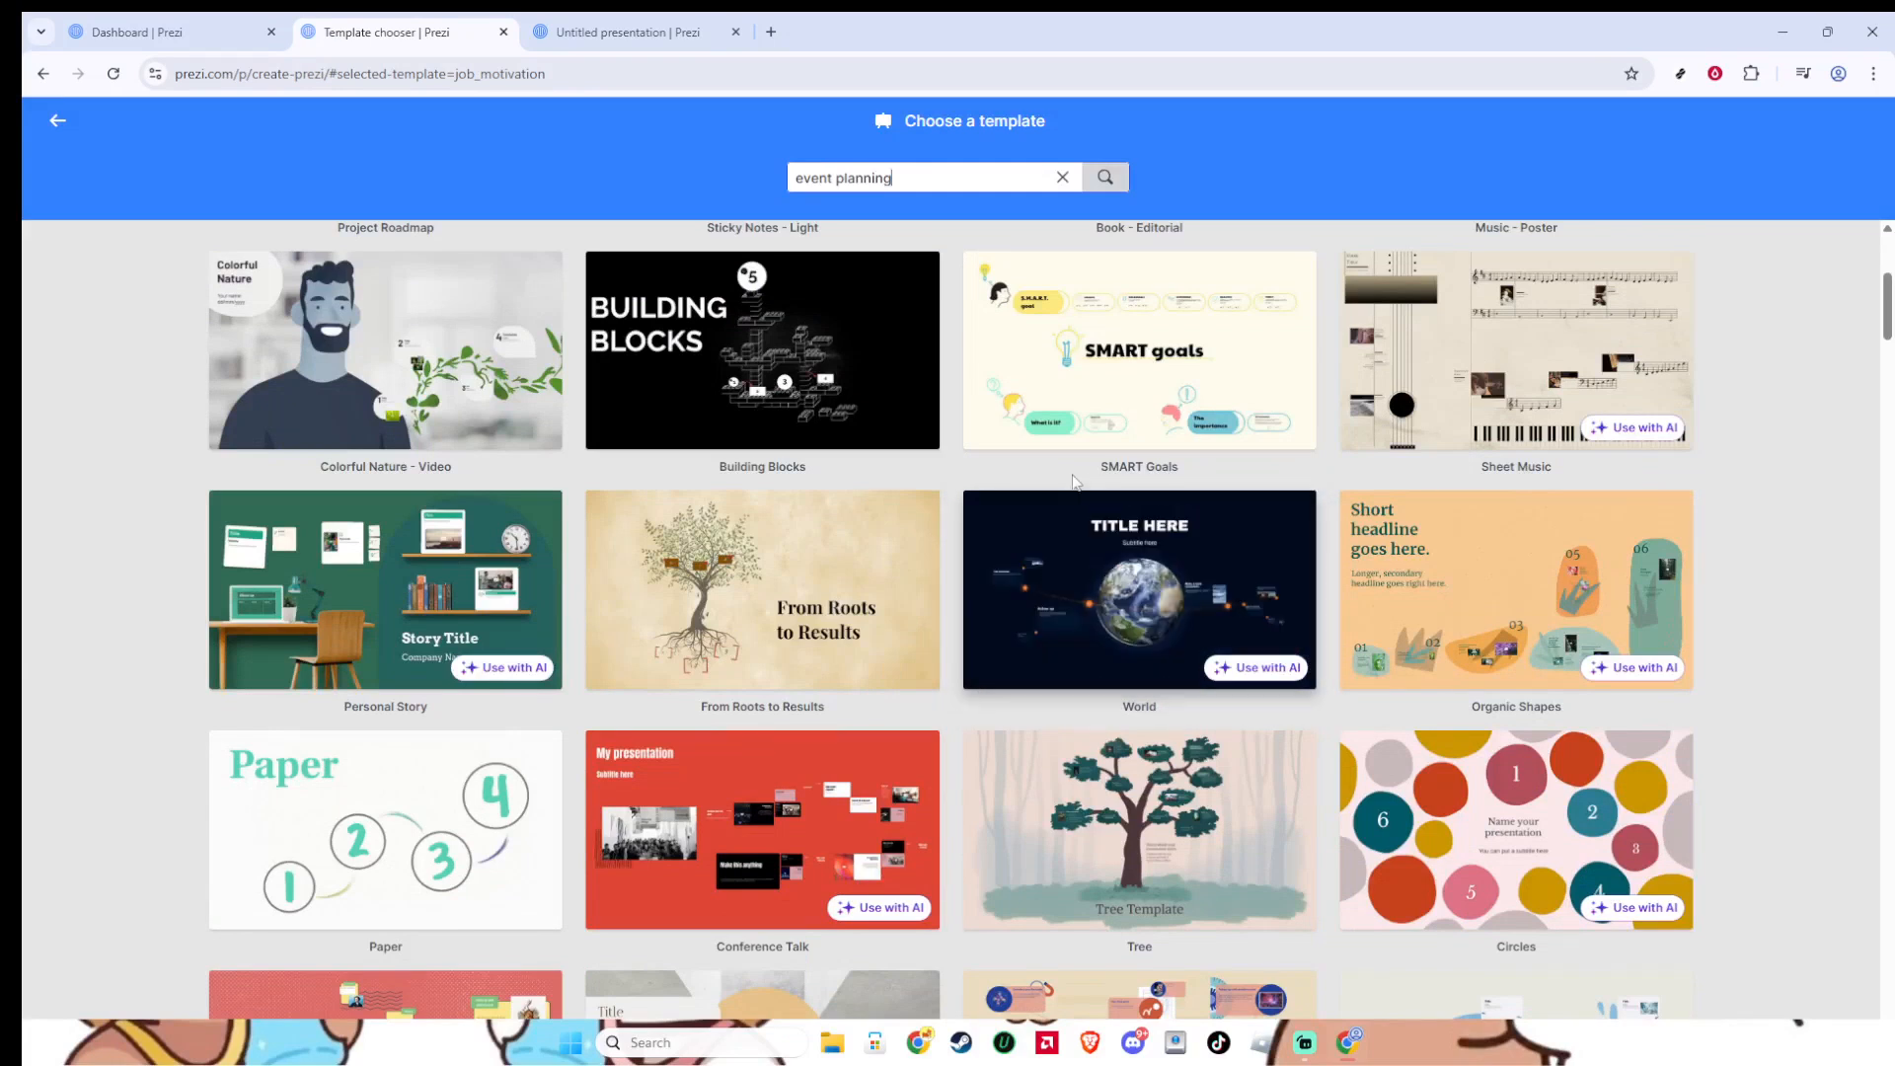
key("Return")
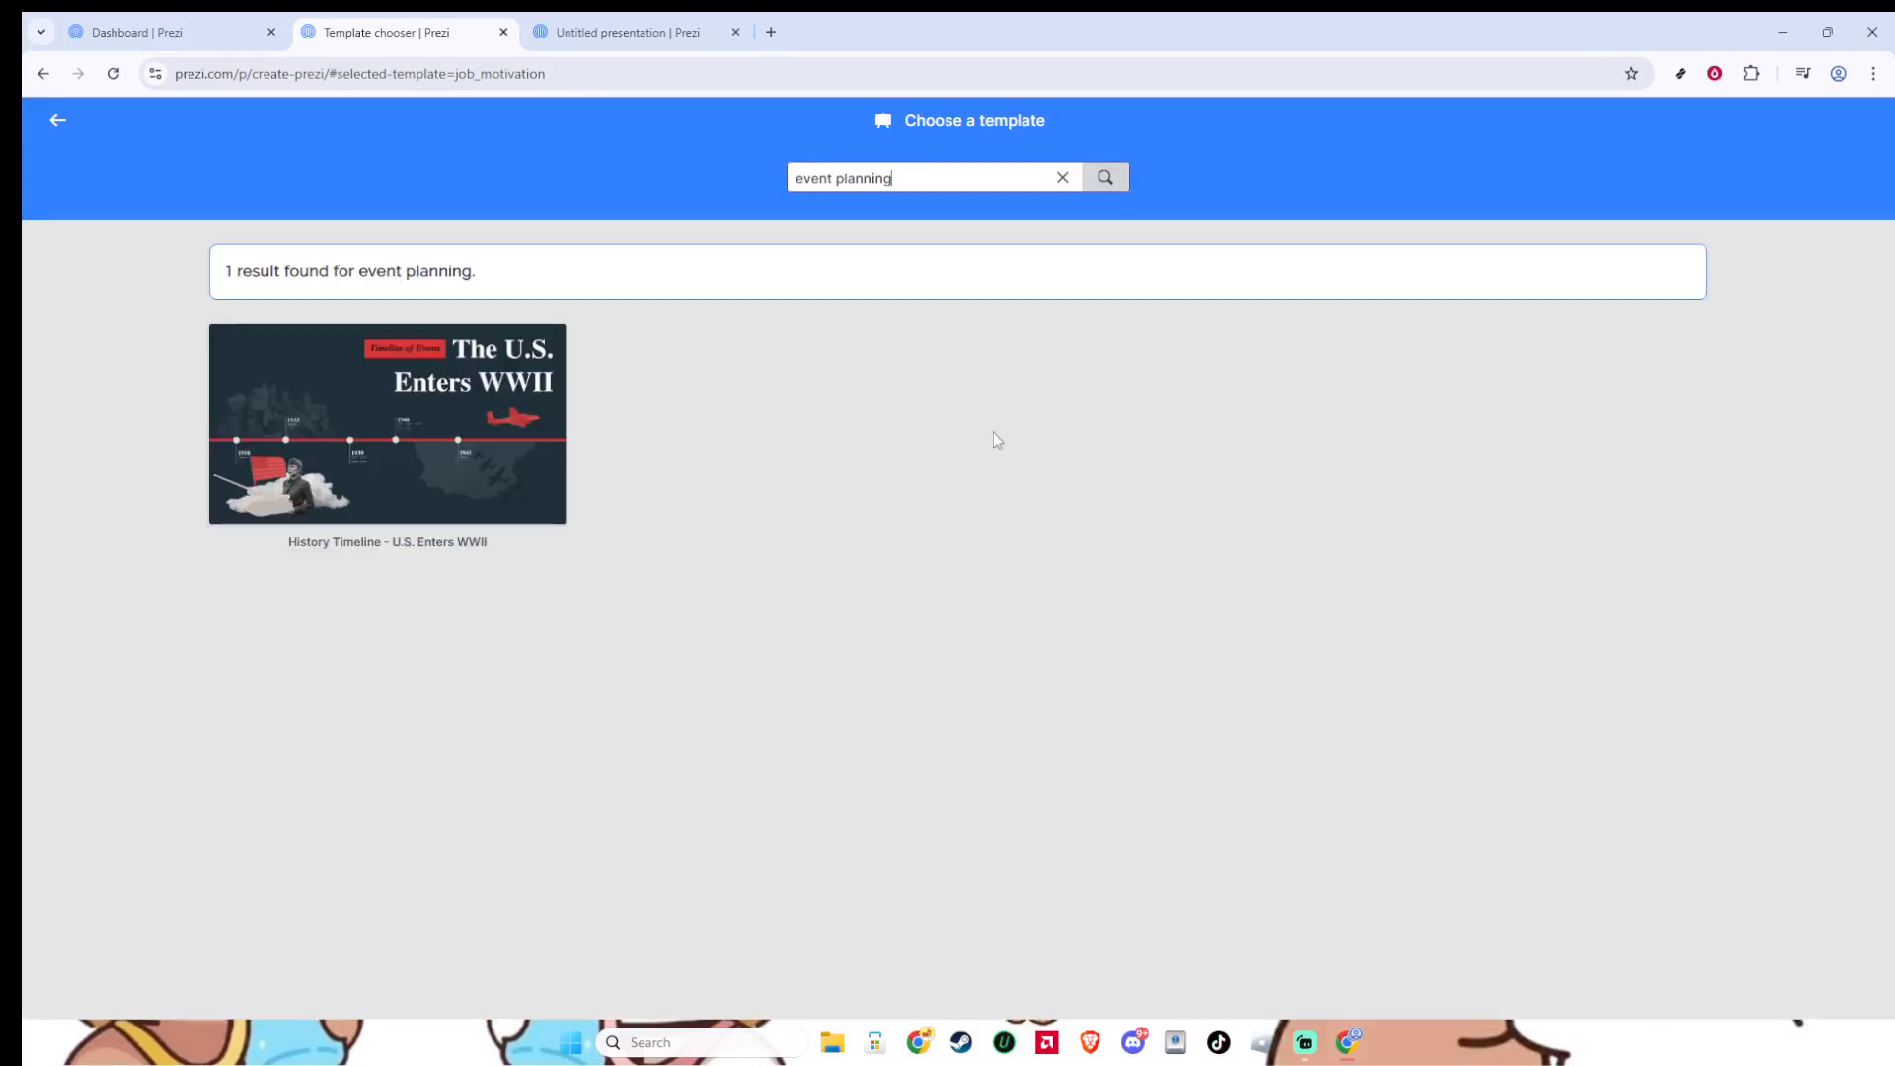
- Use the "History Timeline - U.S. Enters WWII" template for the new presentation and set its privacy to Public
left_click(502, 462)
mouse_move(830, 612)
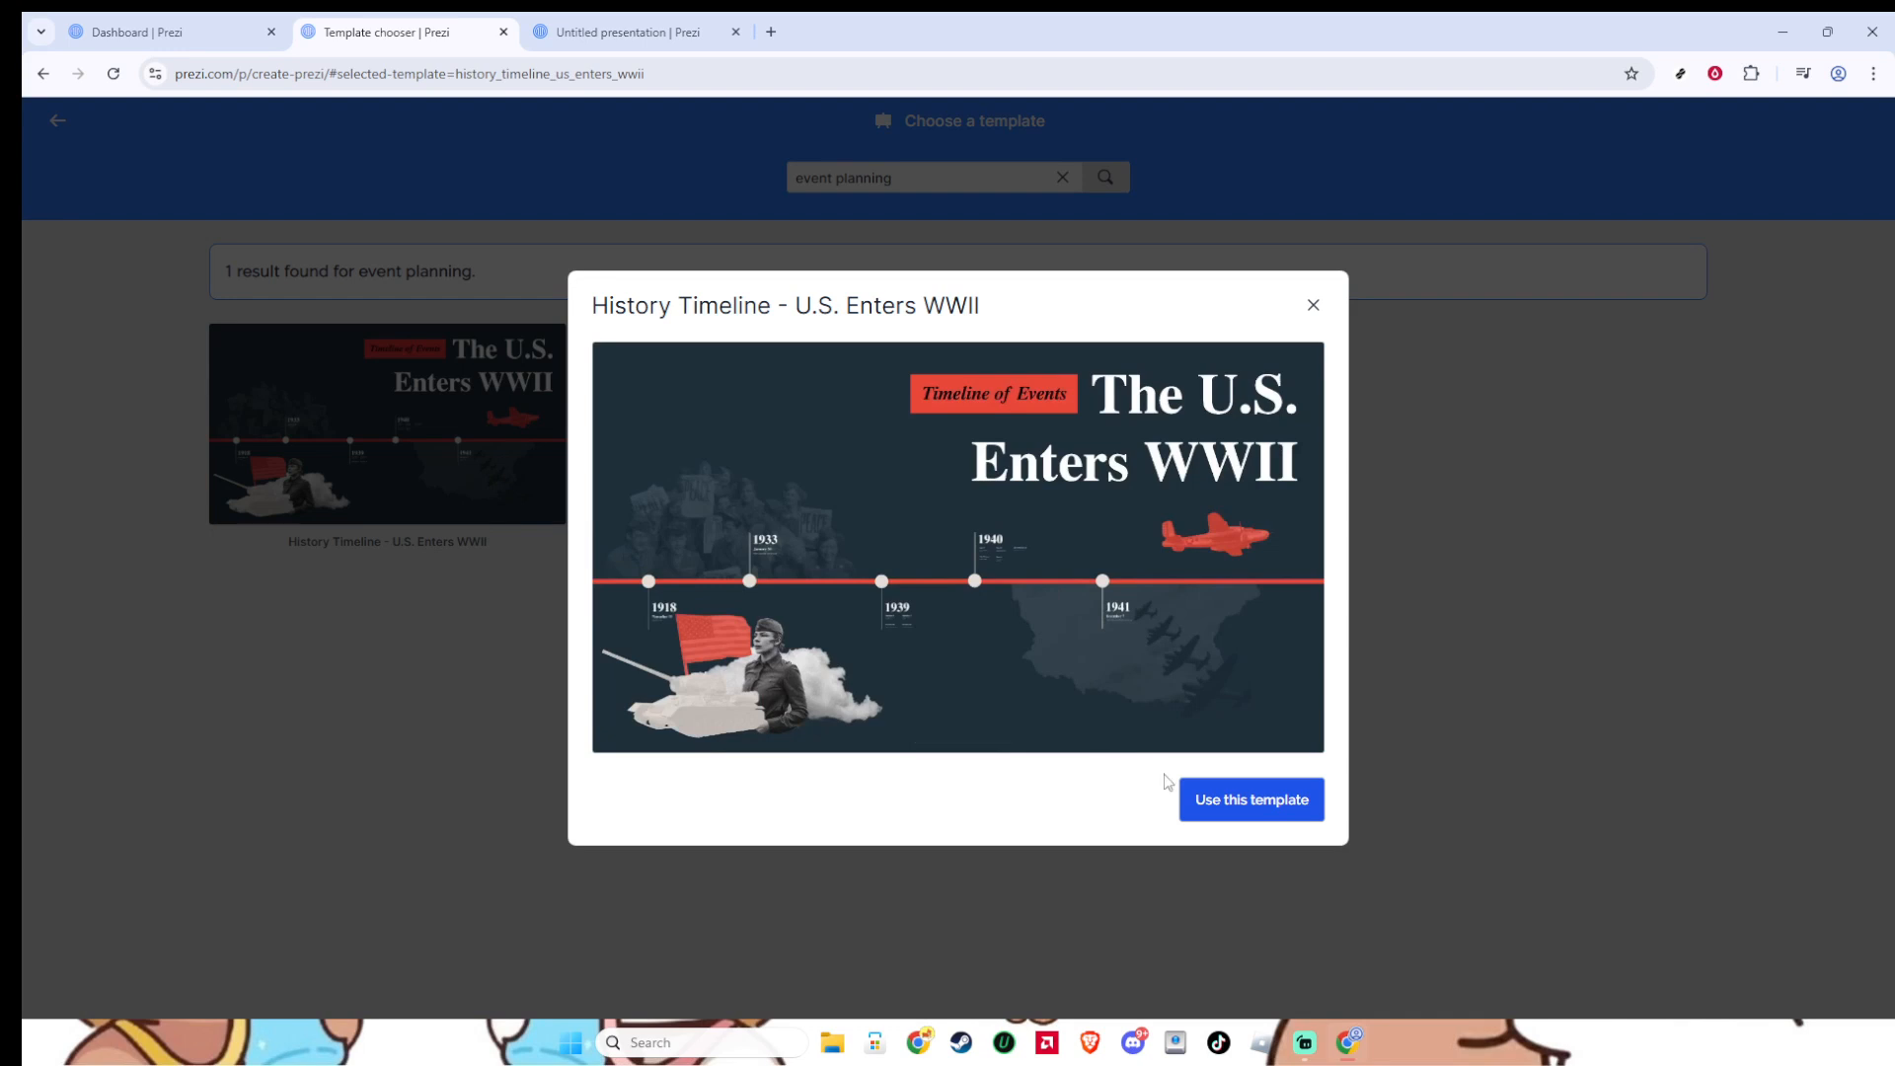
left_click(1272, 805)
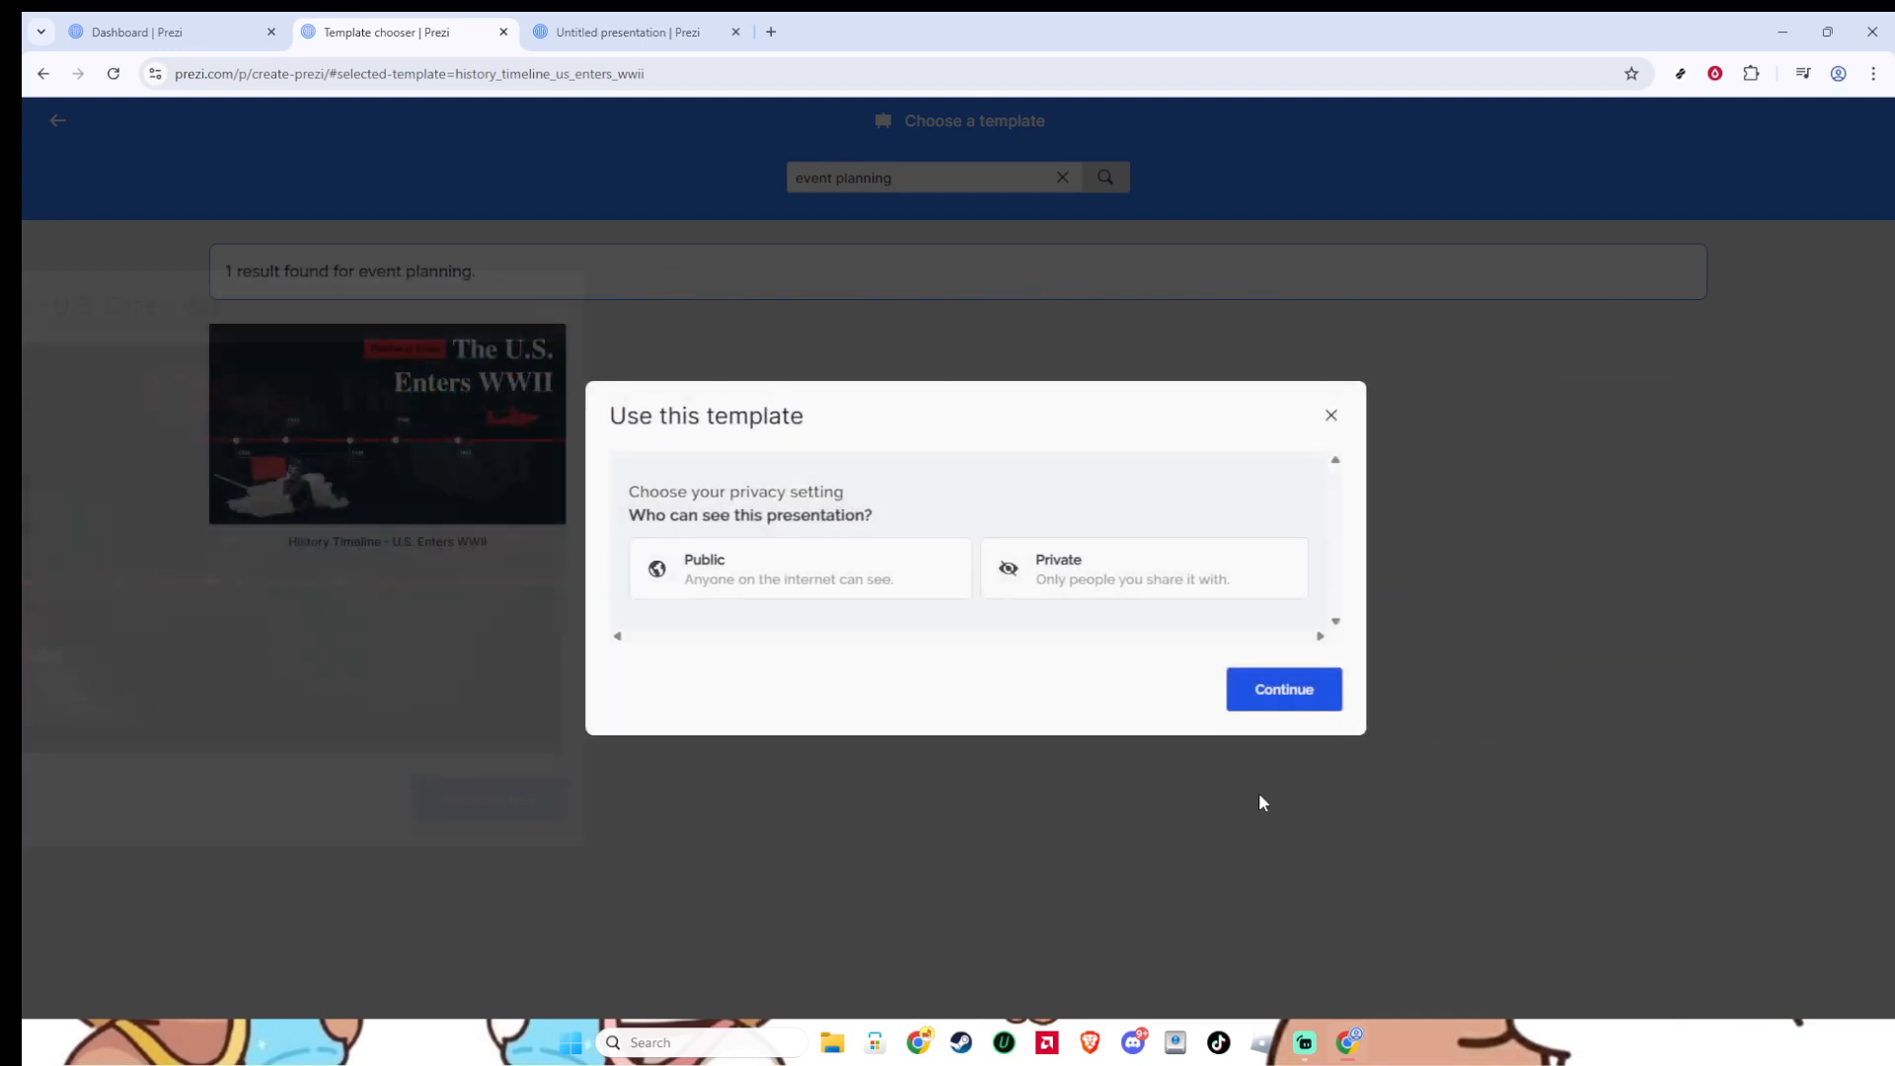
left_click(821, 561)
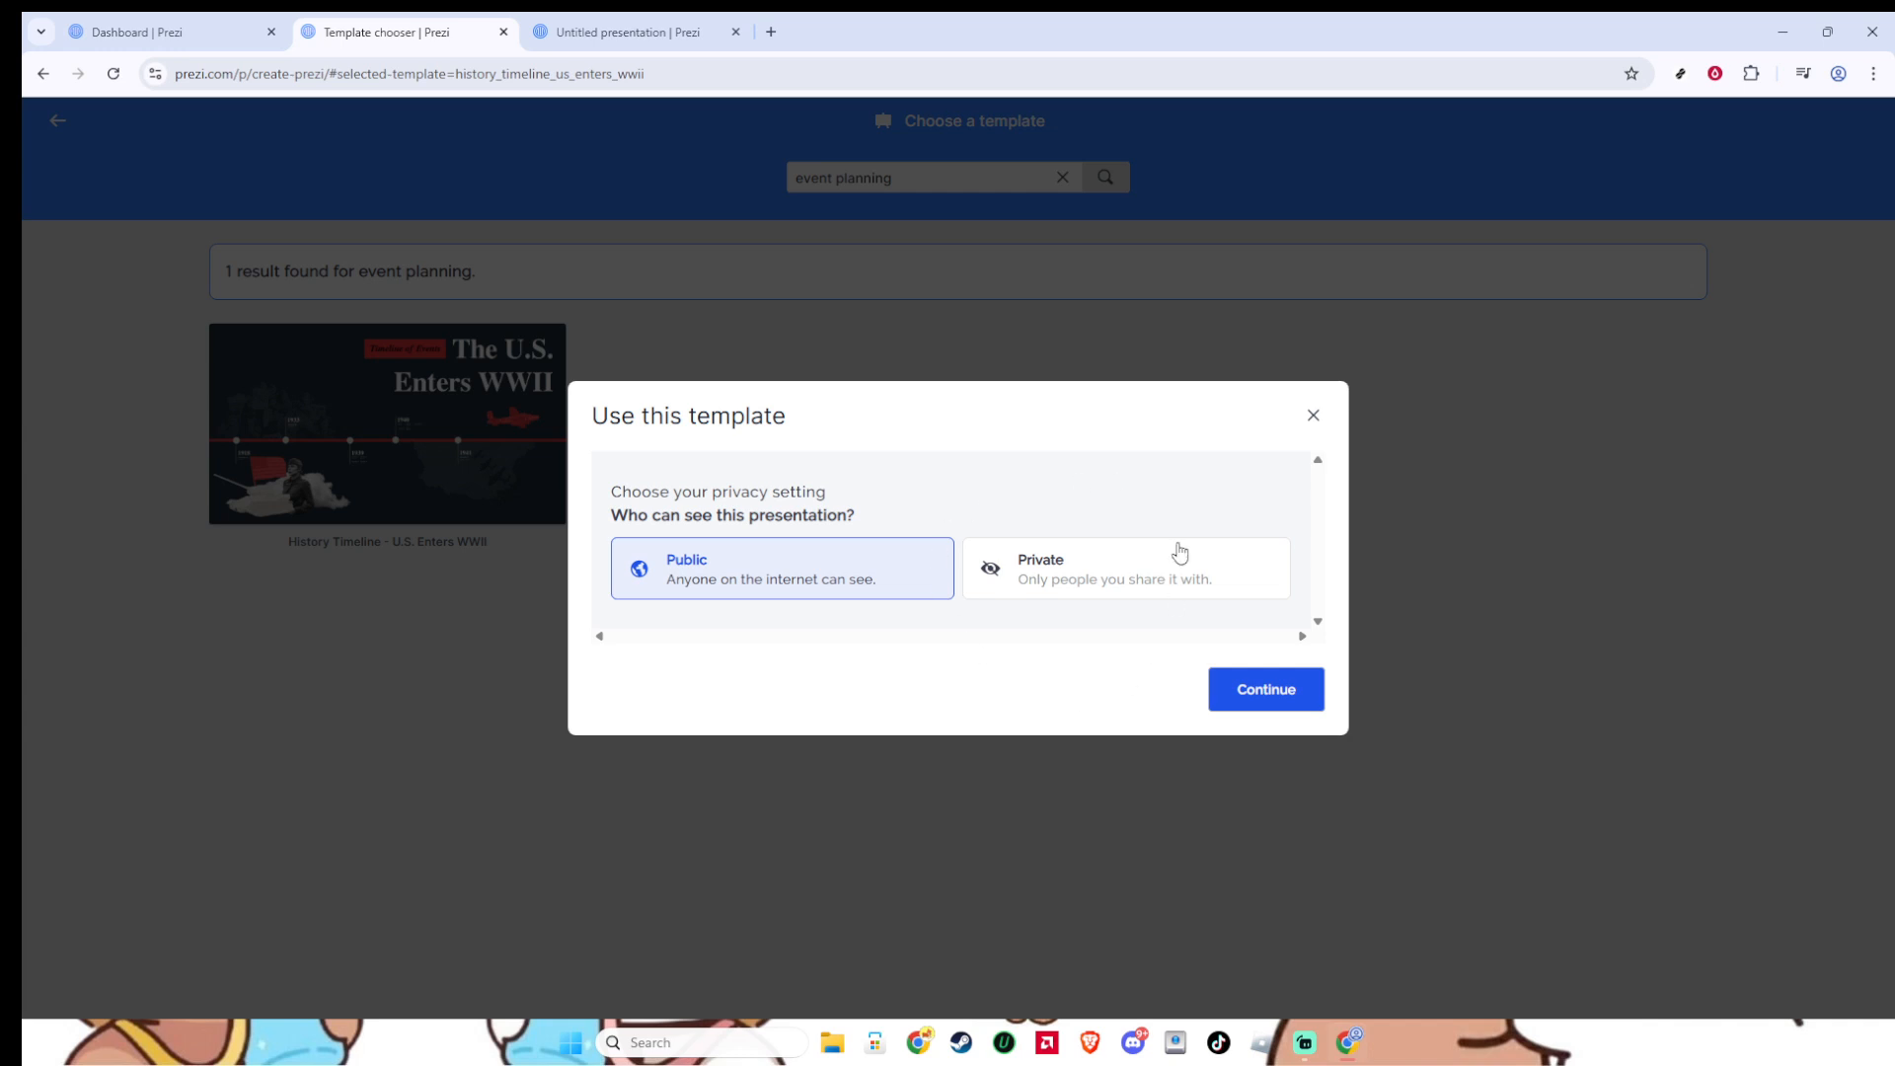
- Go to the open presentation built from the template and replace the overview's main title with "event planning"
left_click(696, 27)
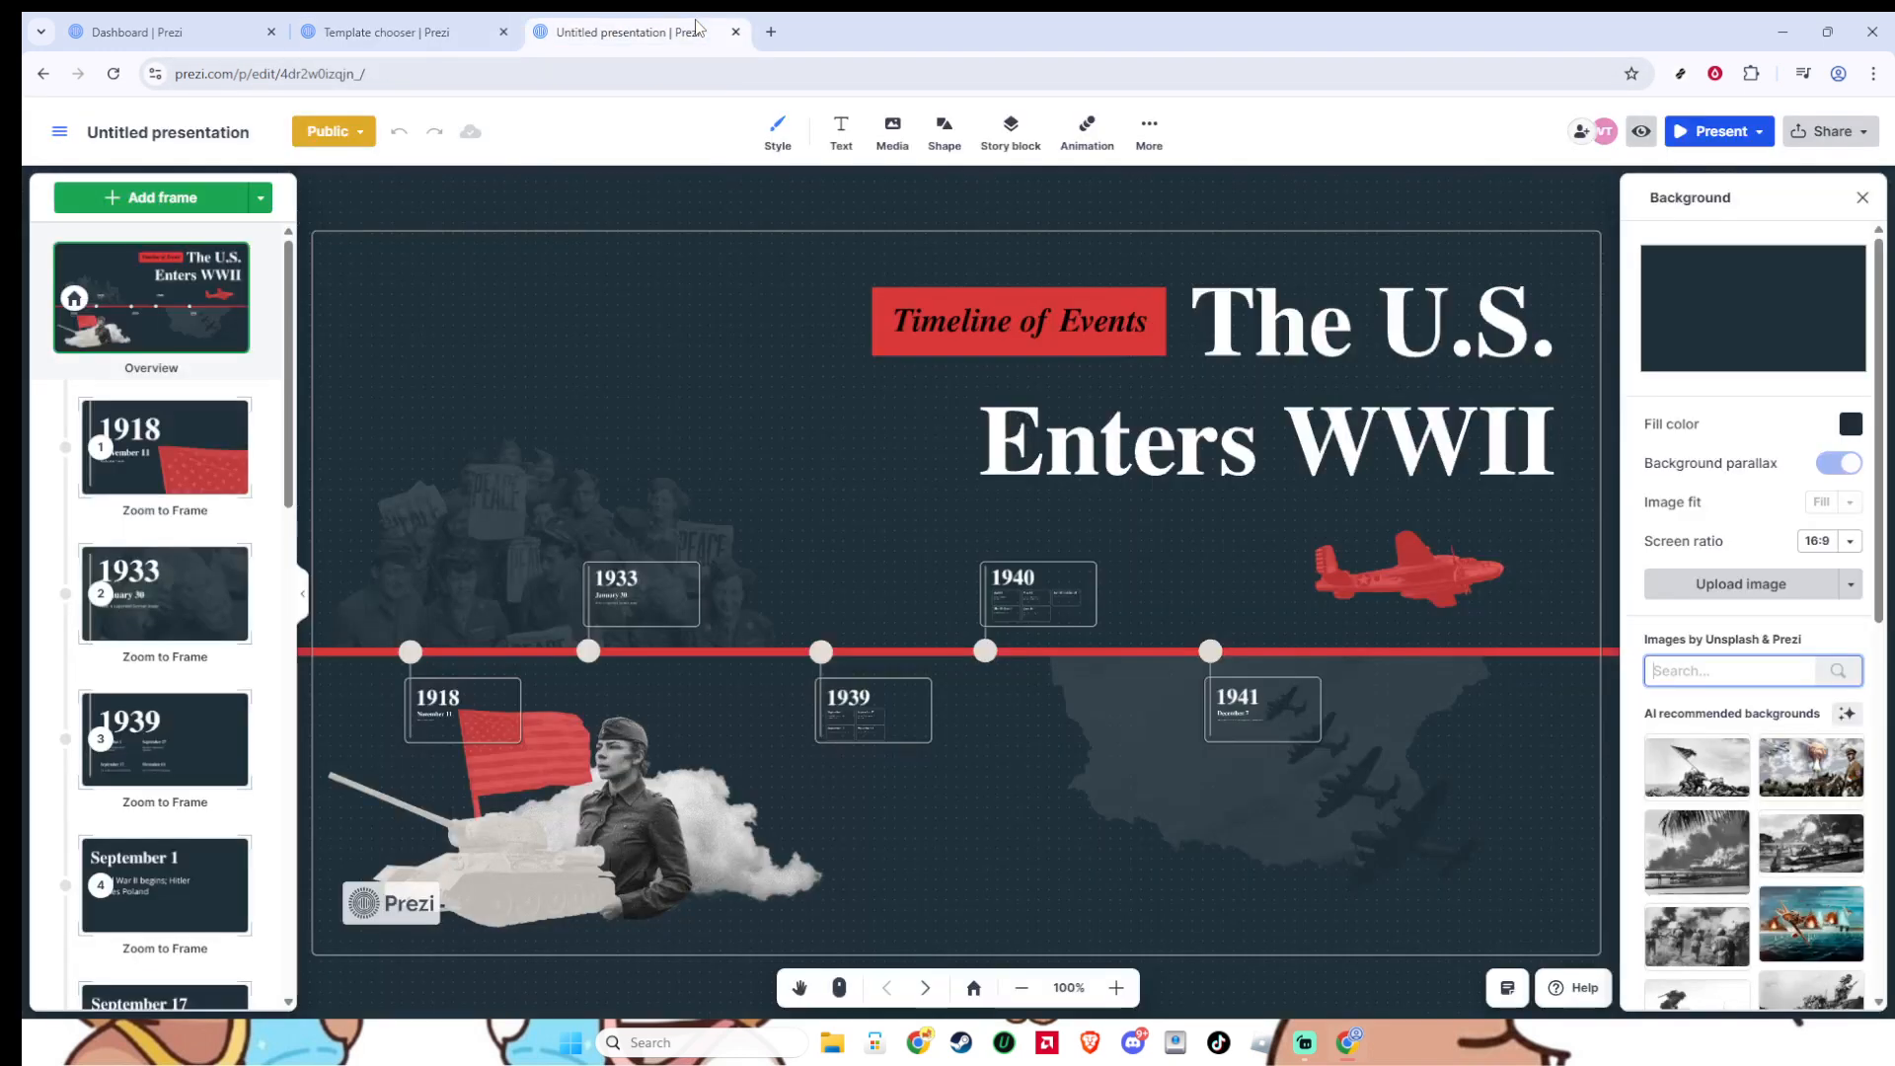
left_click(1297, 403)
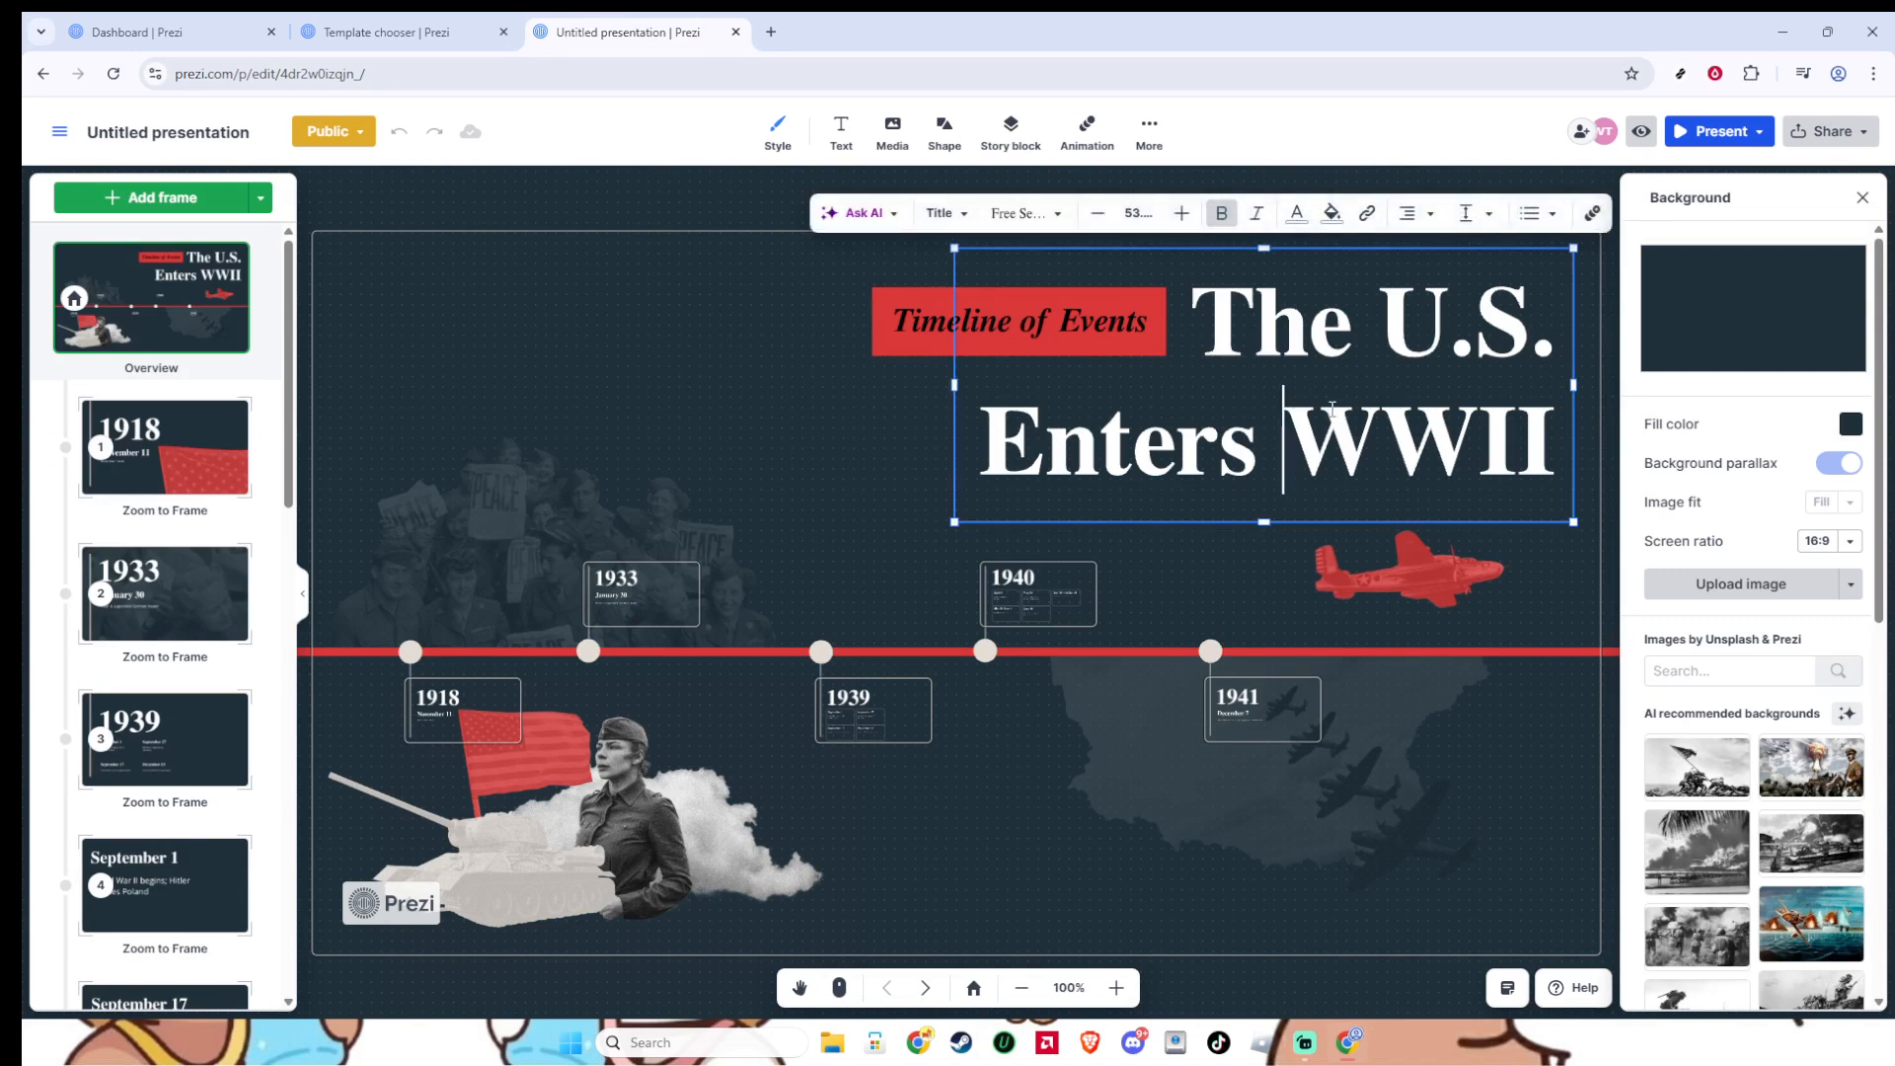
key("ctrl+a")
type("ev")
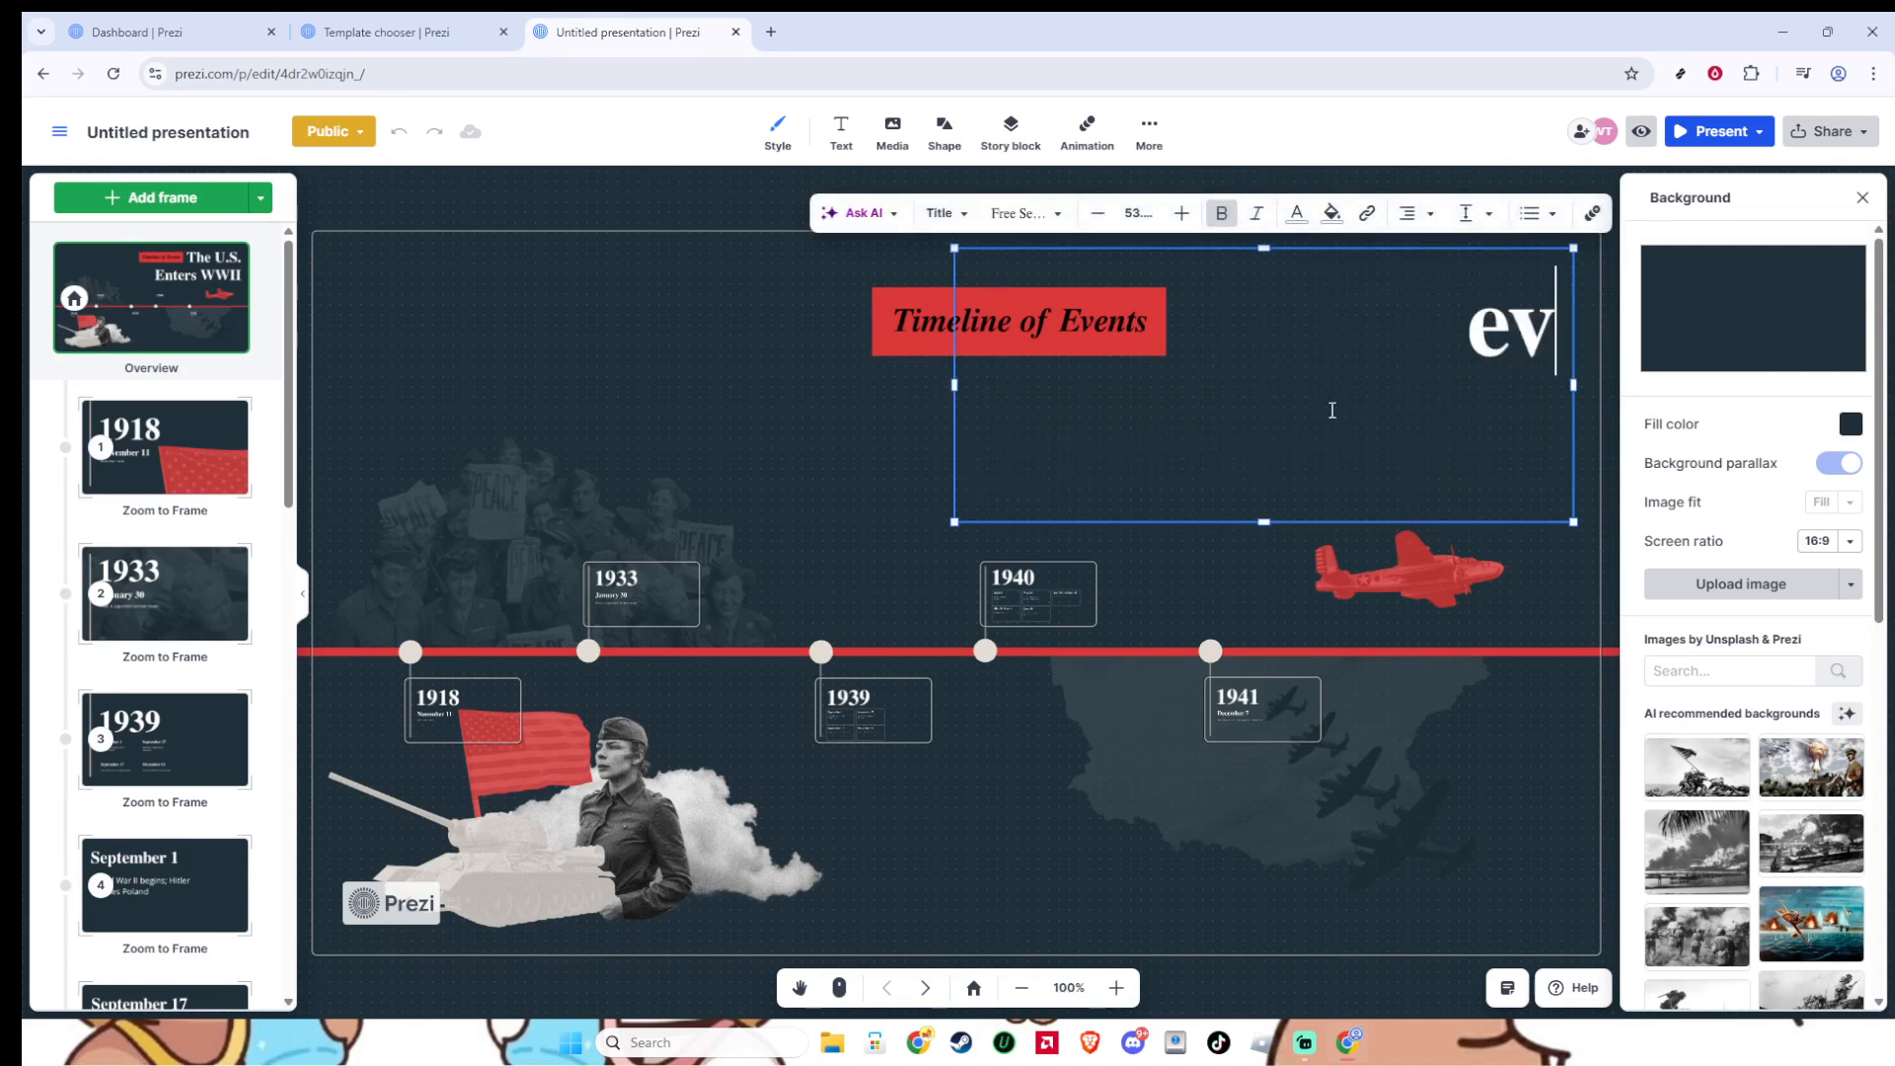
type("ent pl")
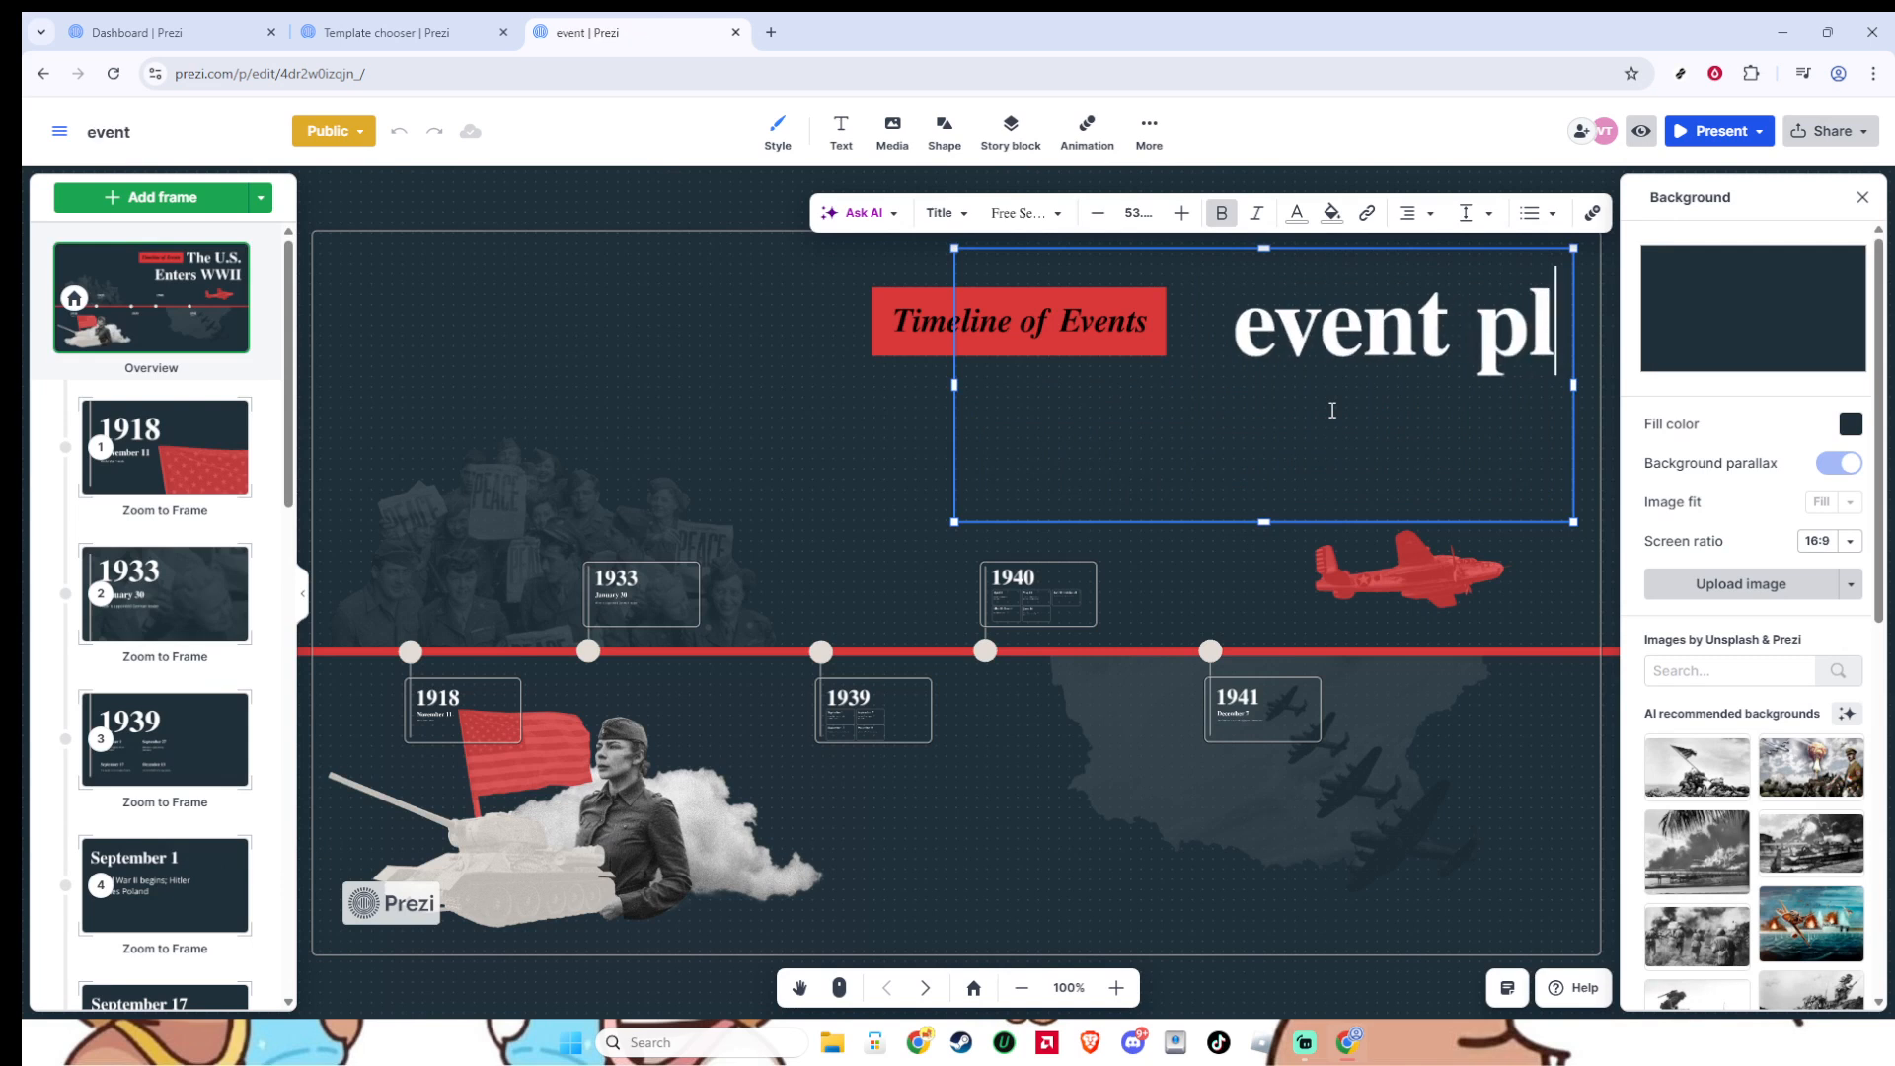
type("anning")
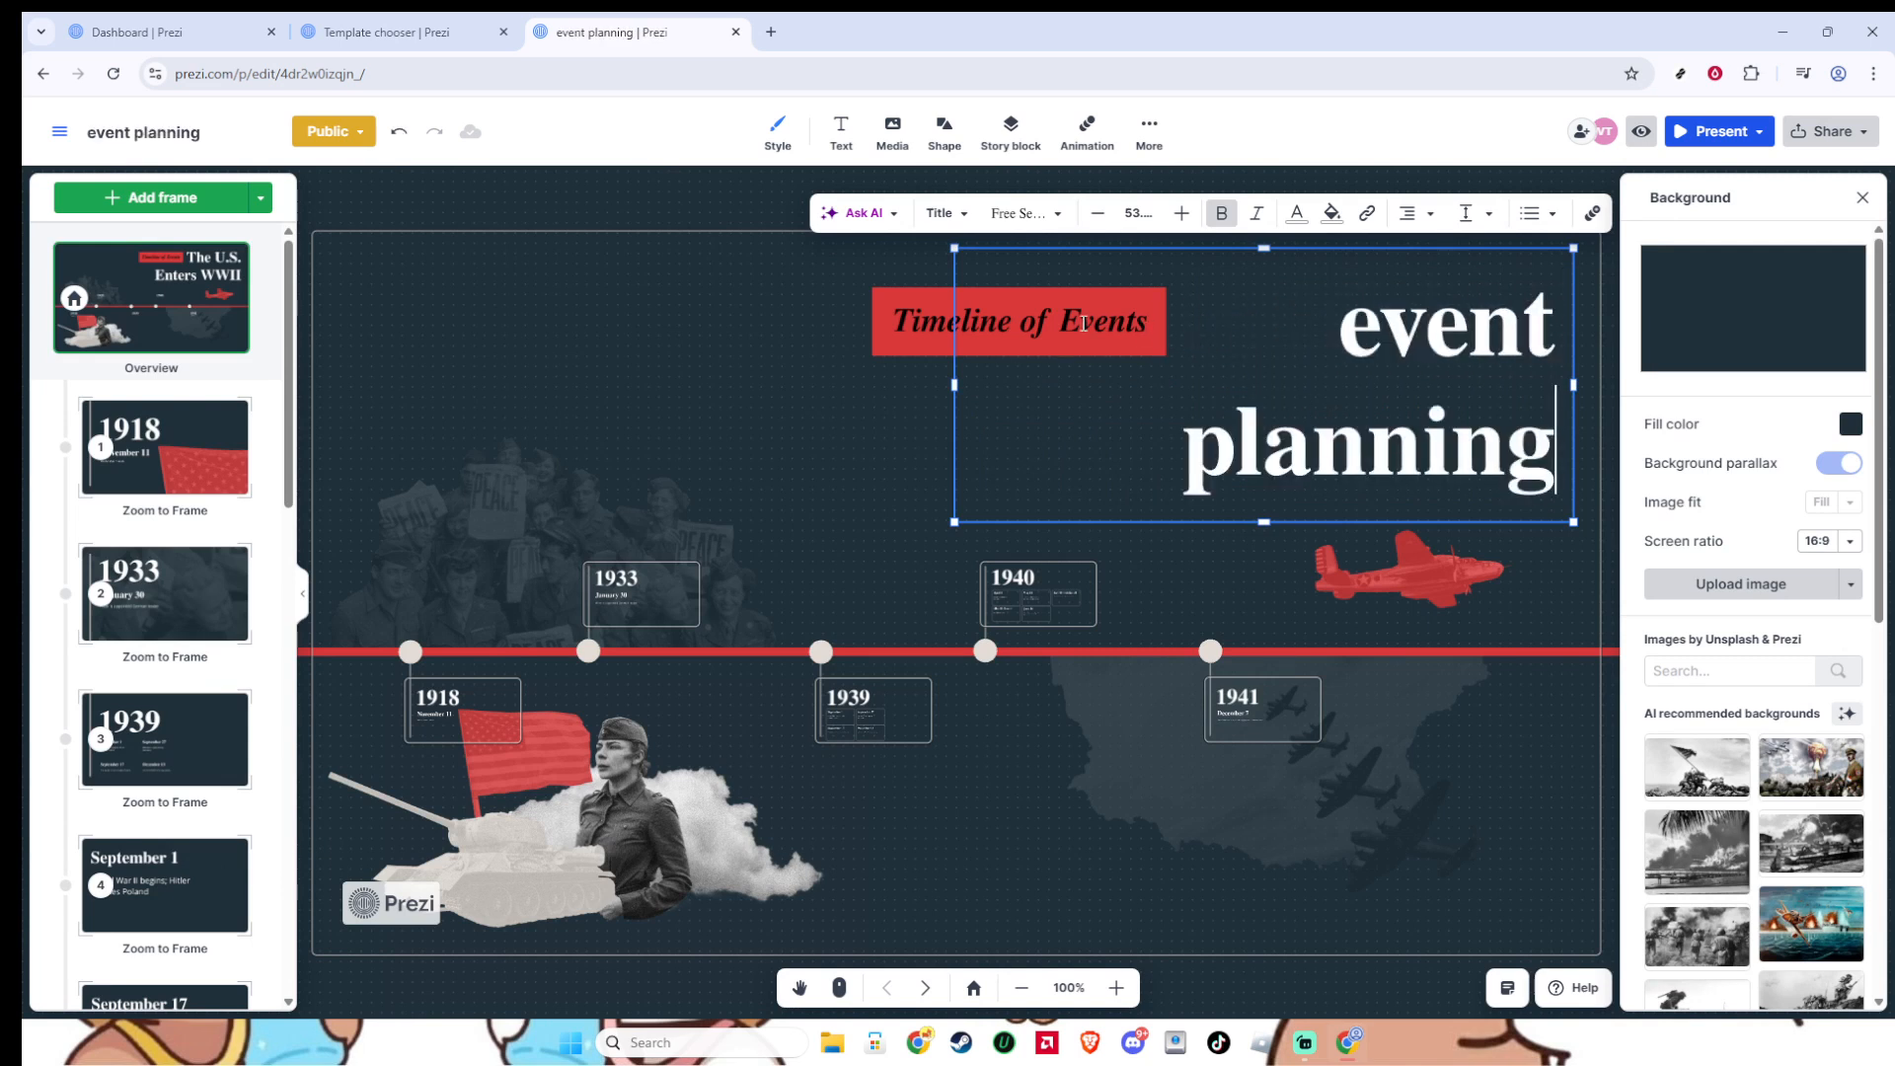
key("ctrl+Home")
- On the 1918 timeline frame, change the heading to "8 am" and the description under the date to "speaker"
left_click(925, 988)
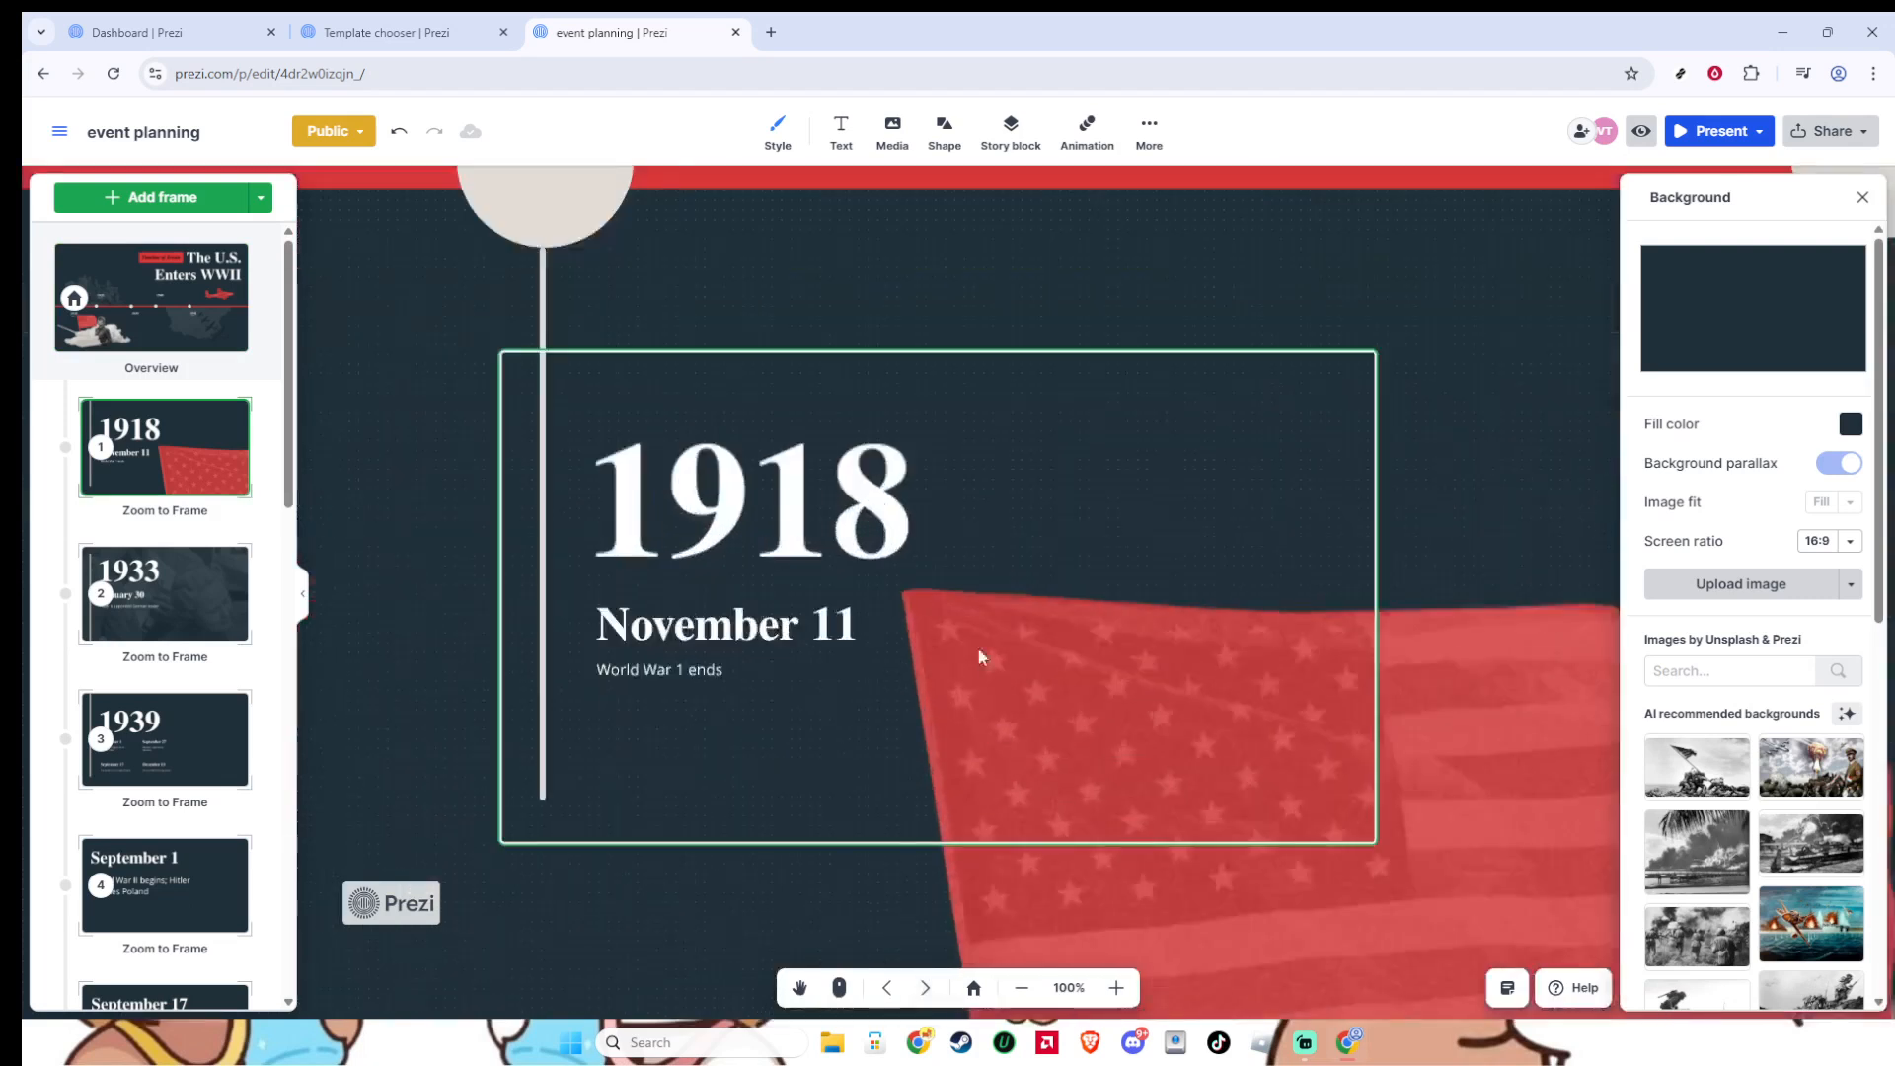
left_click(806, 485)
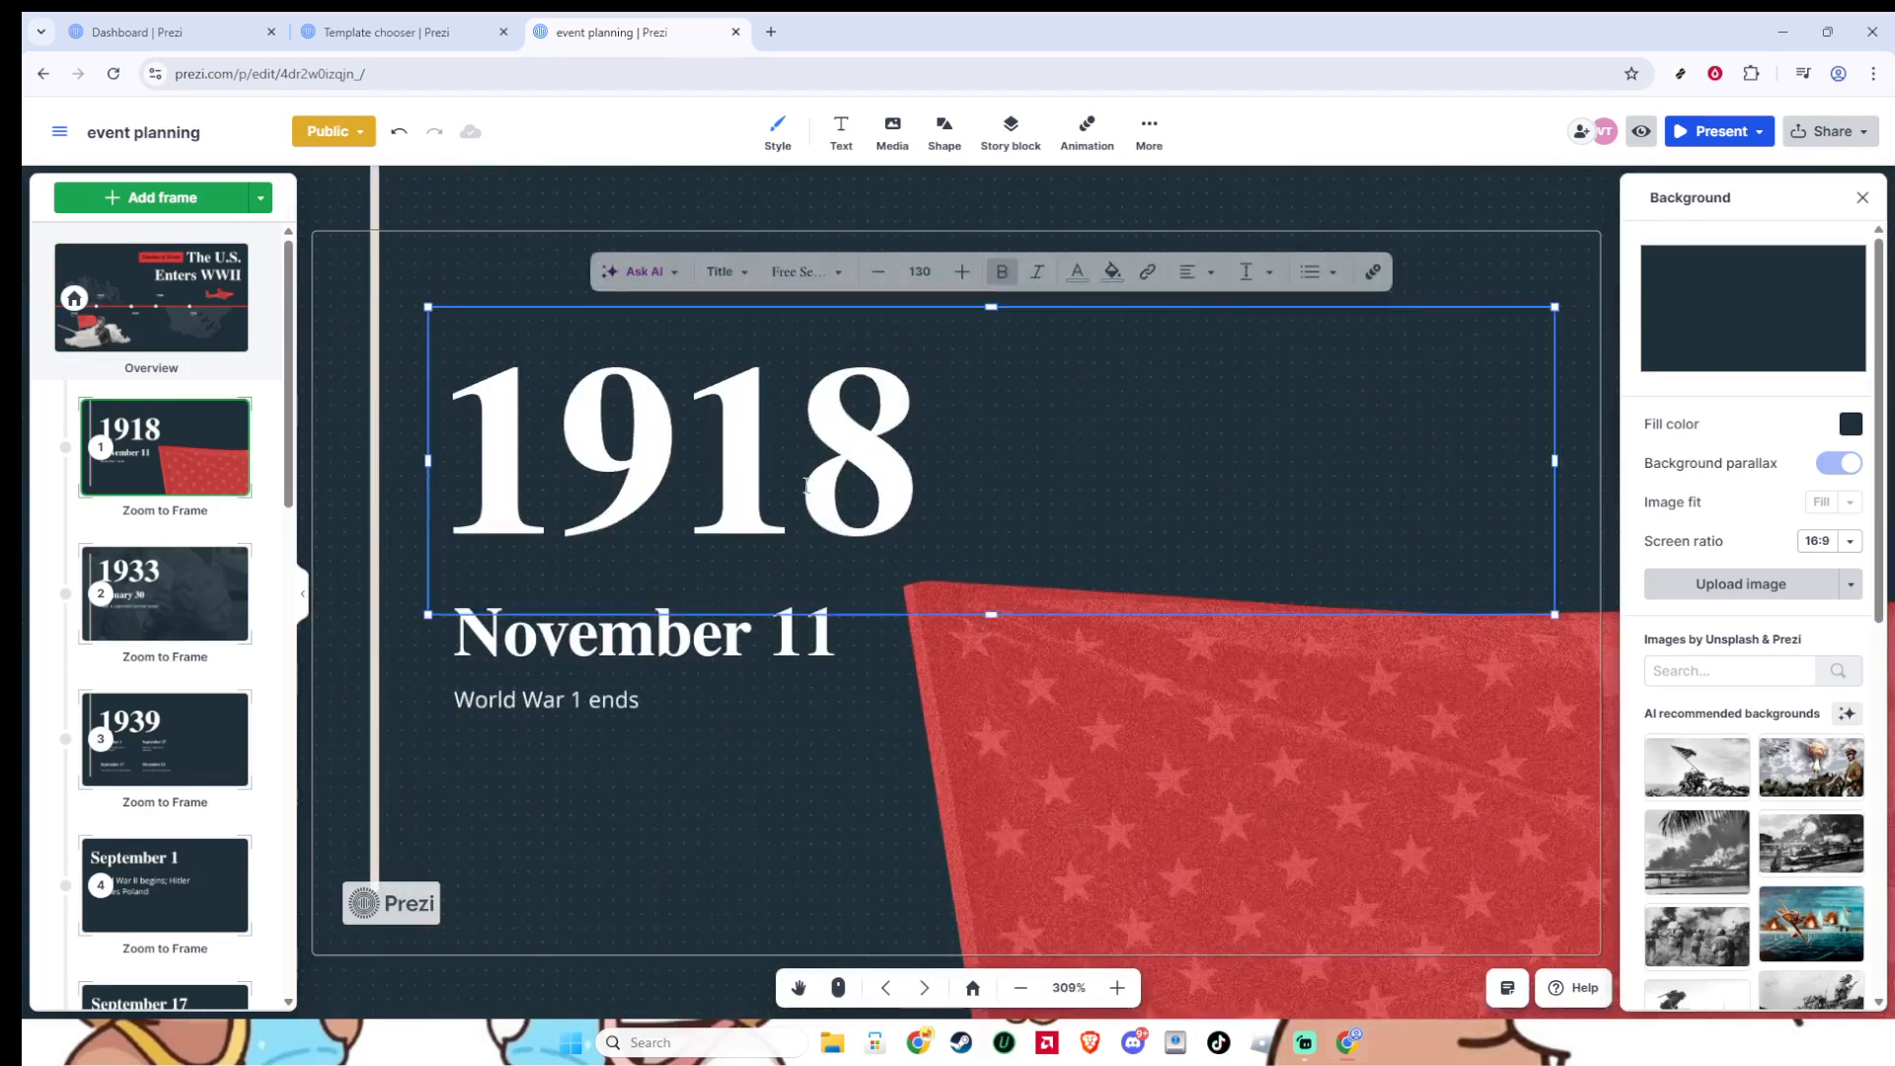
double_click(805, 484)
type("8 am")
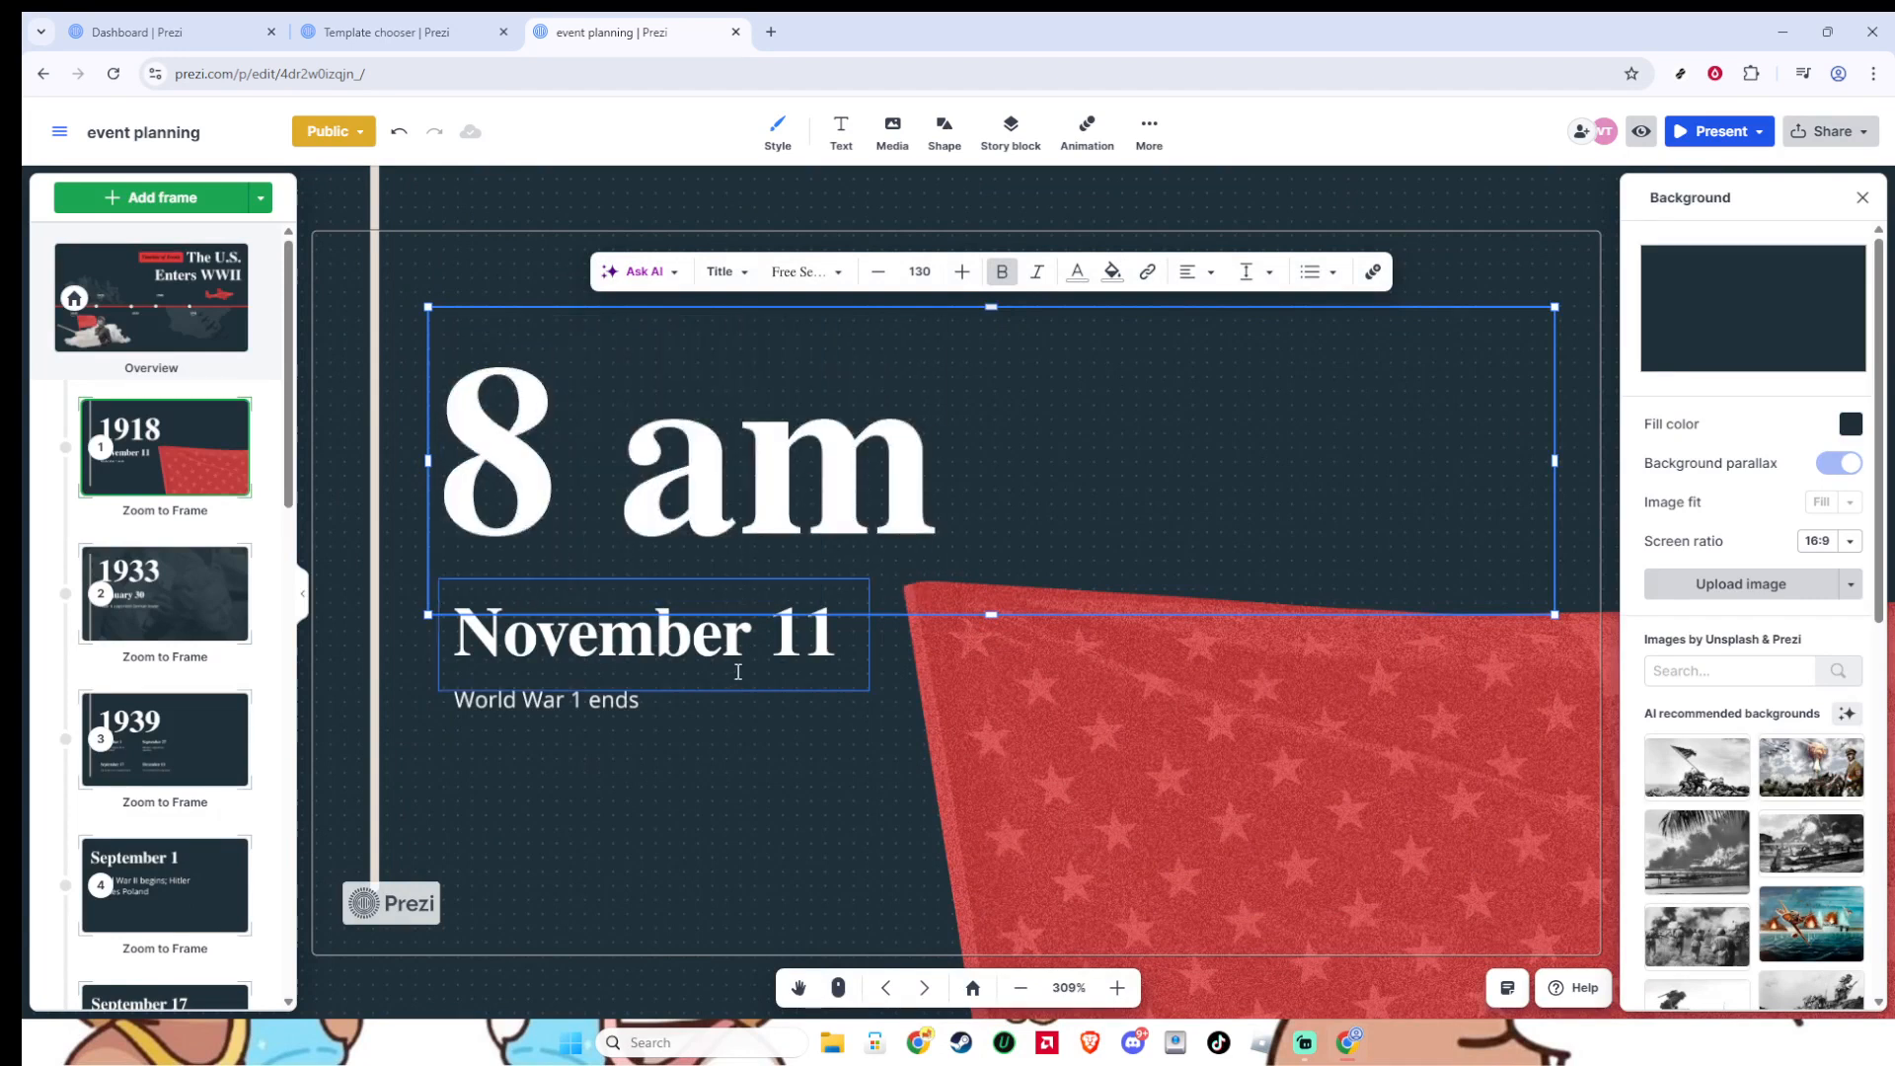
left_click(678, 703)
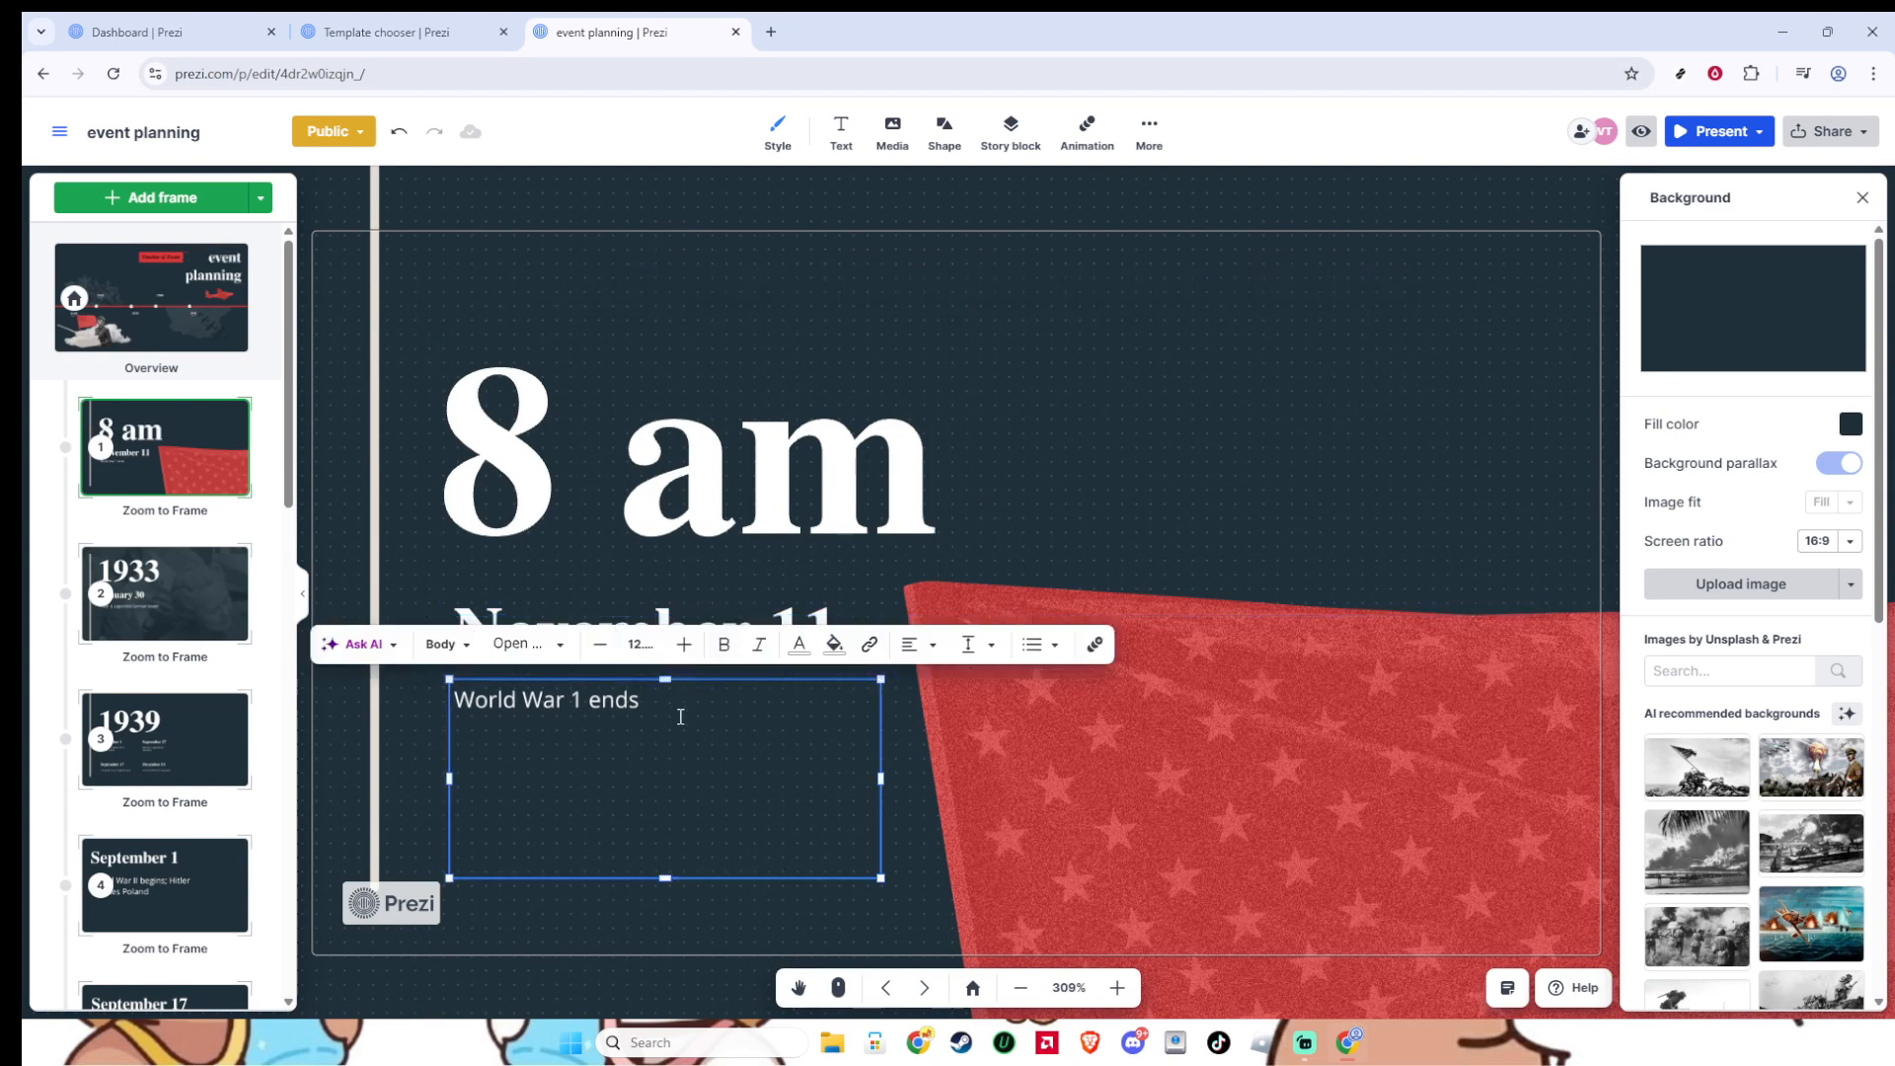
key("ctrl+a")
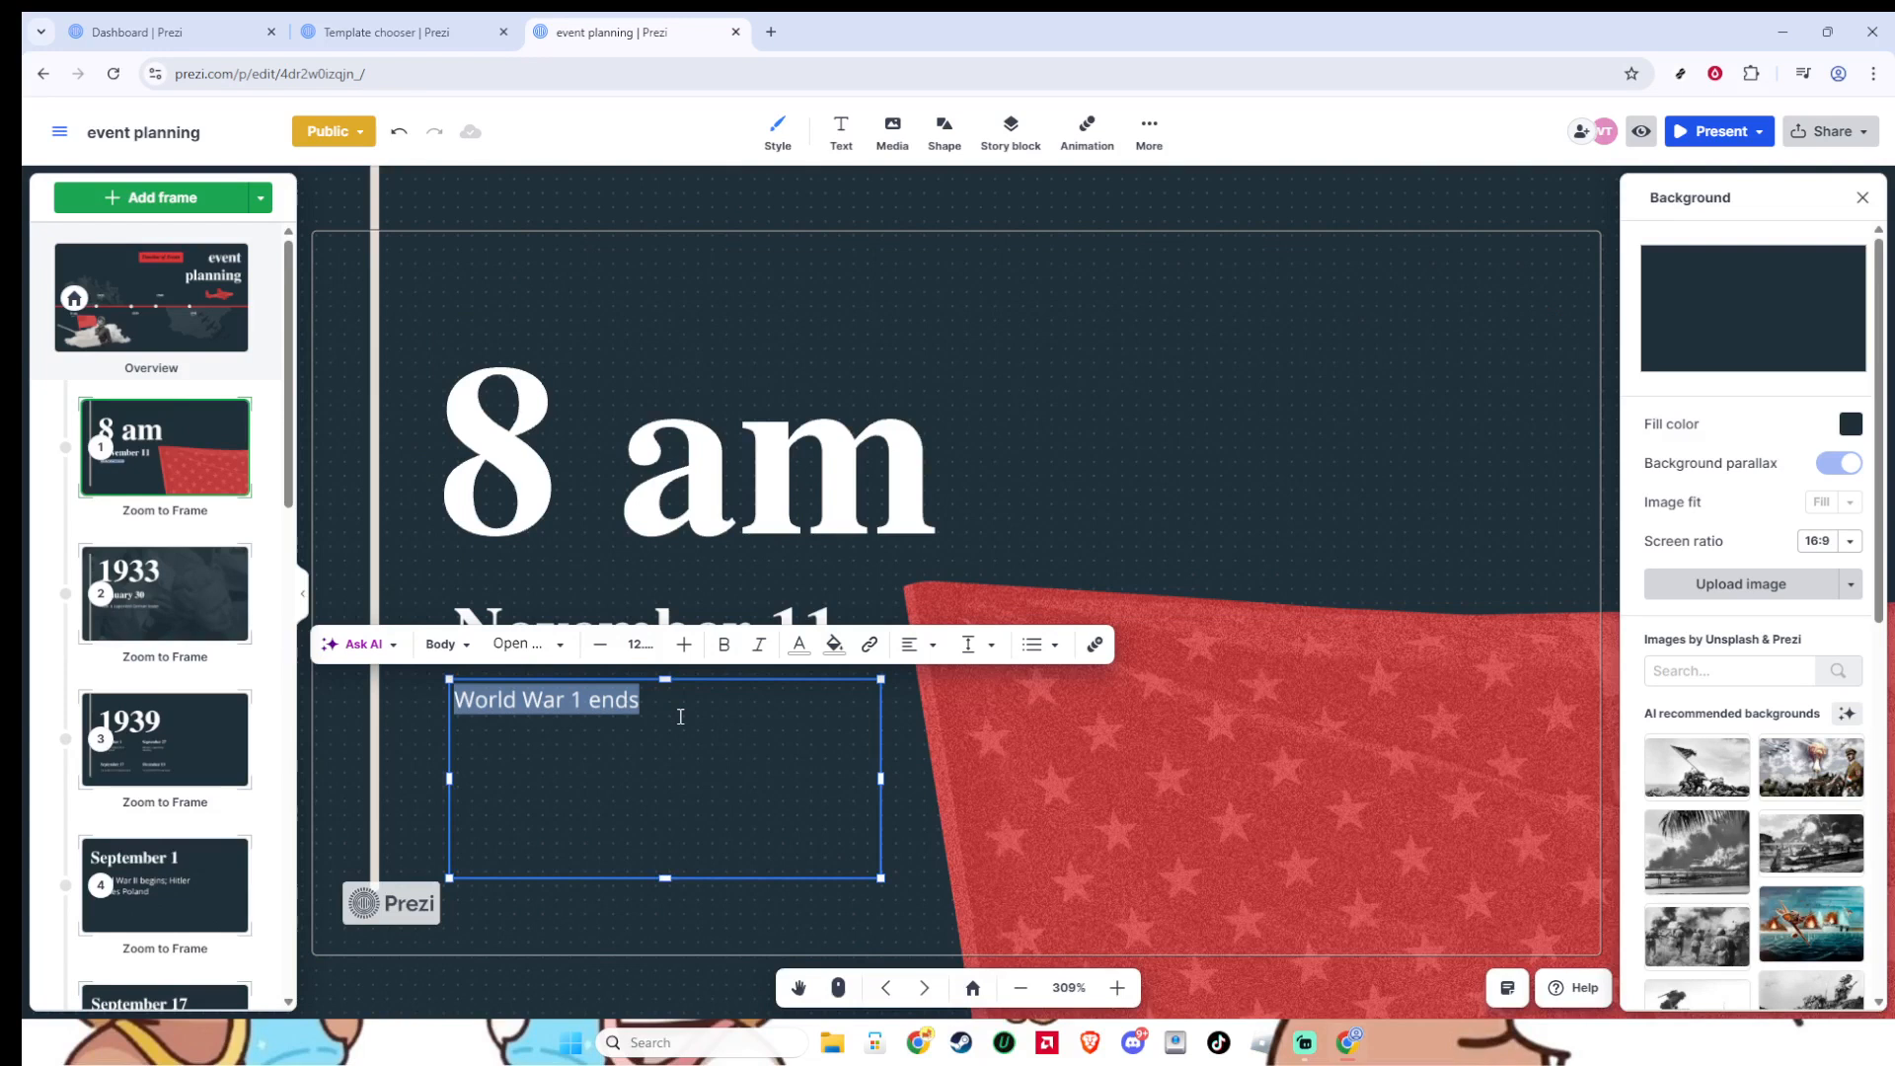
type("speaker")
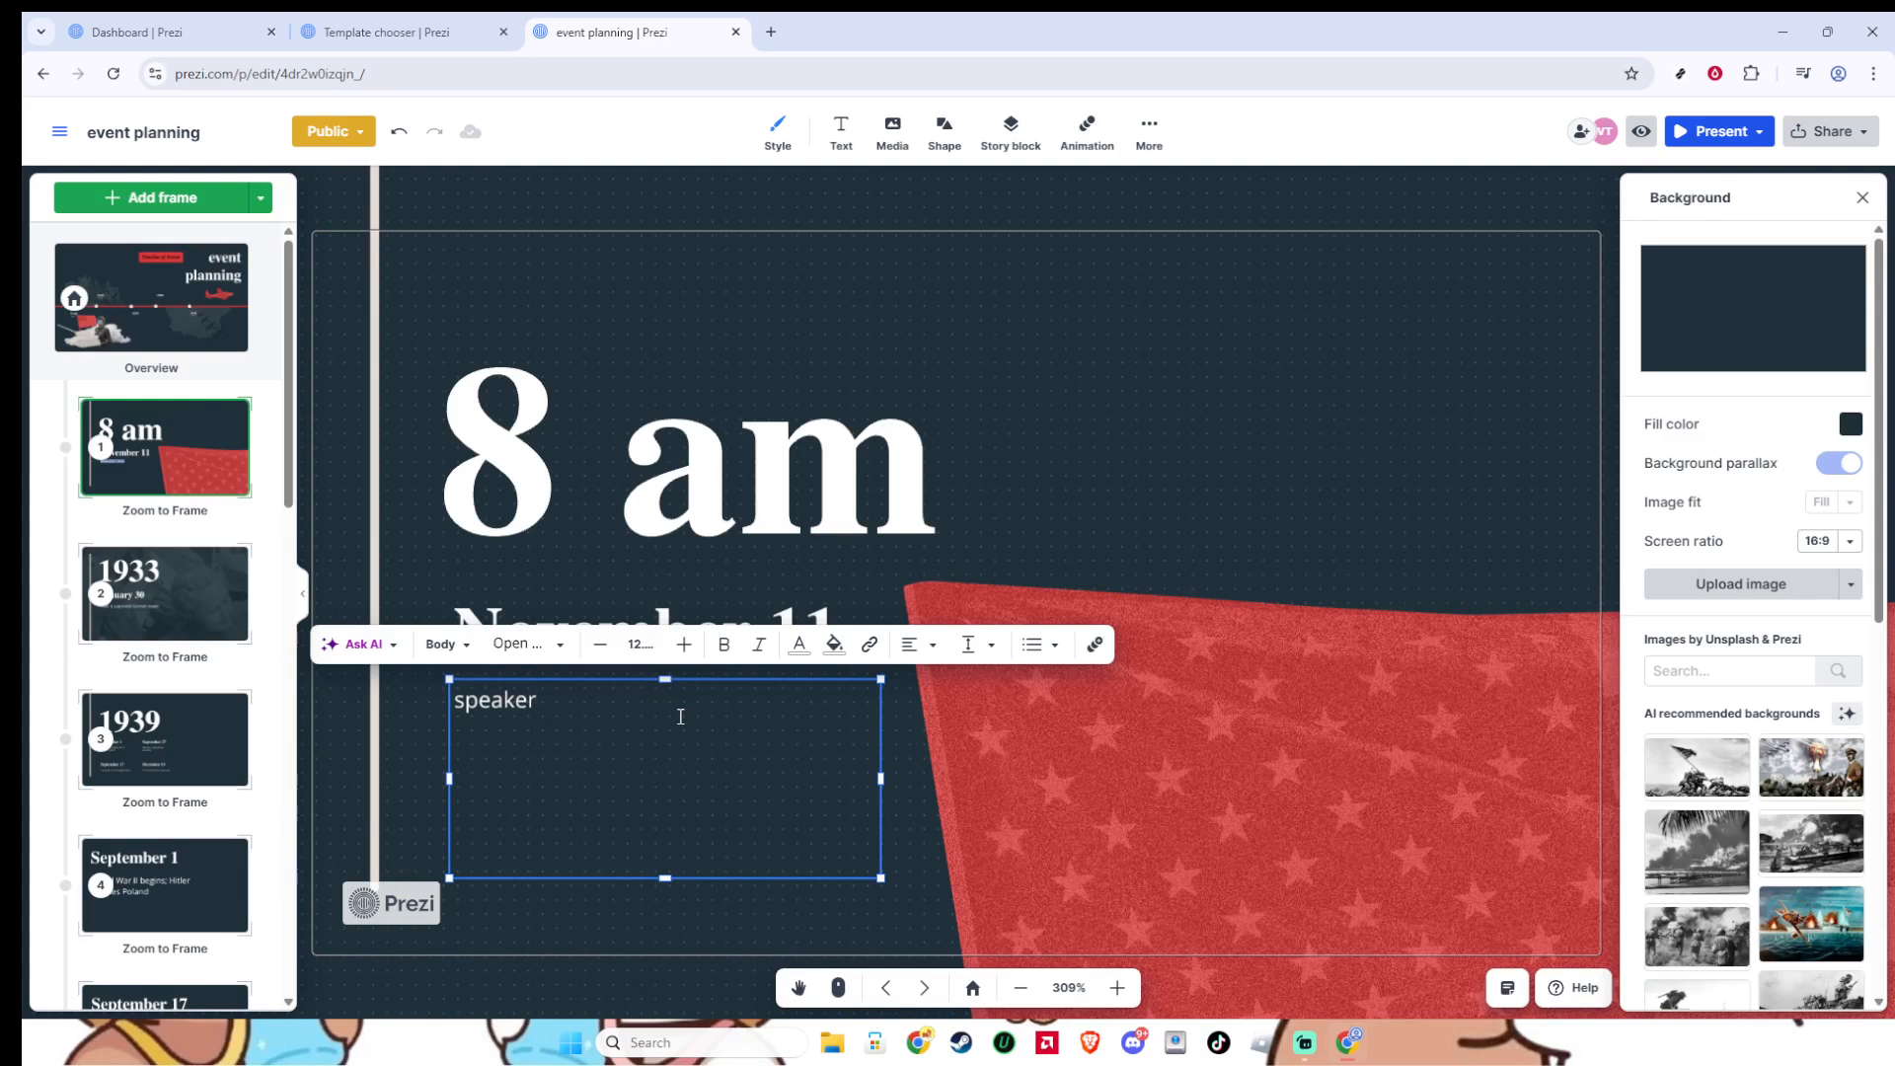
- Change the heading of the 1933 timeline frame to "10 am"
left_click(932, 995)
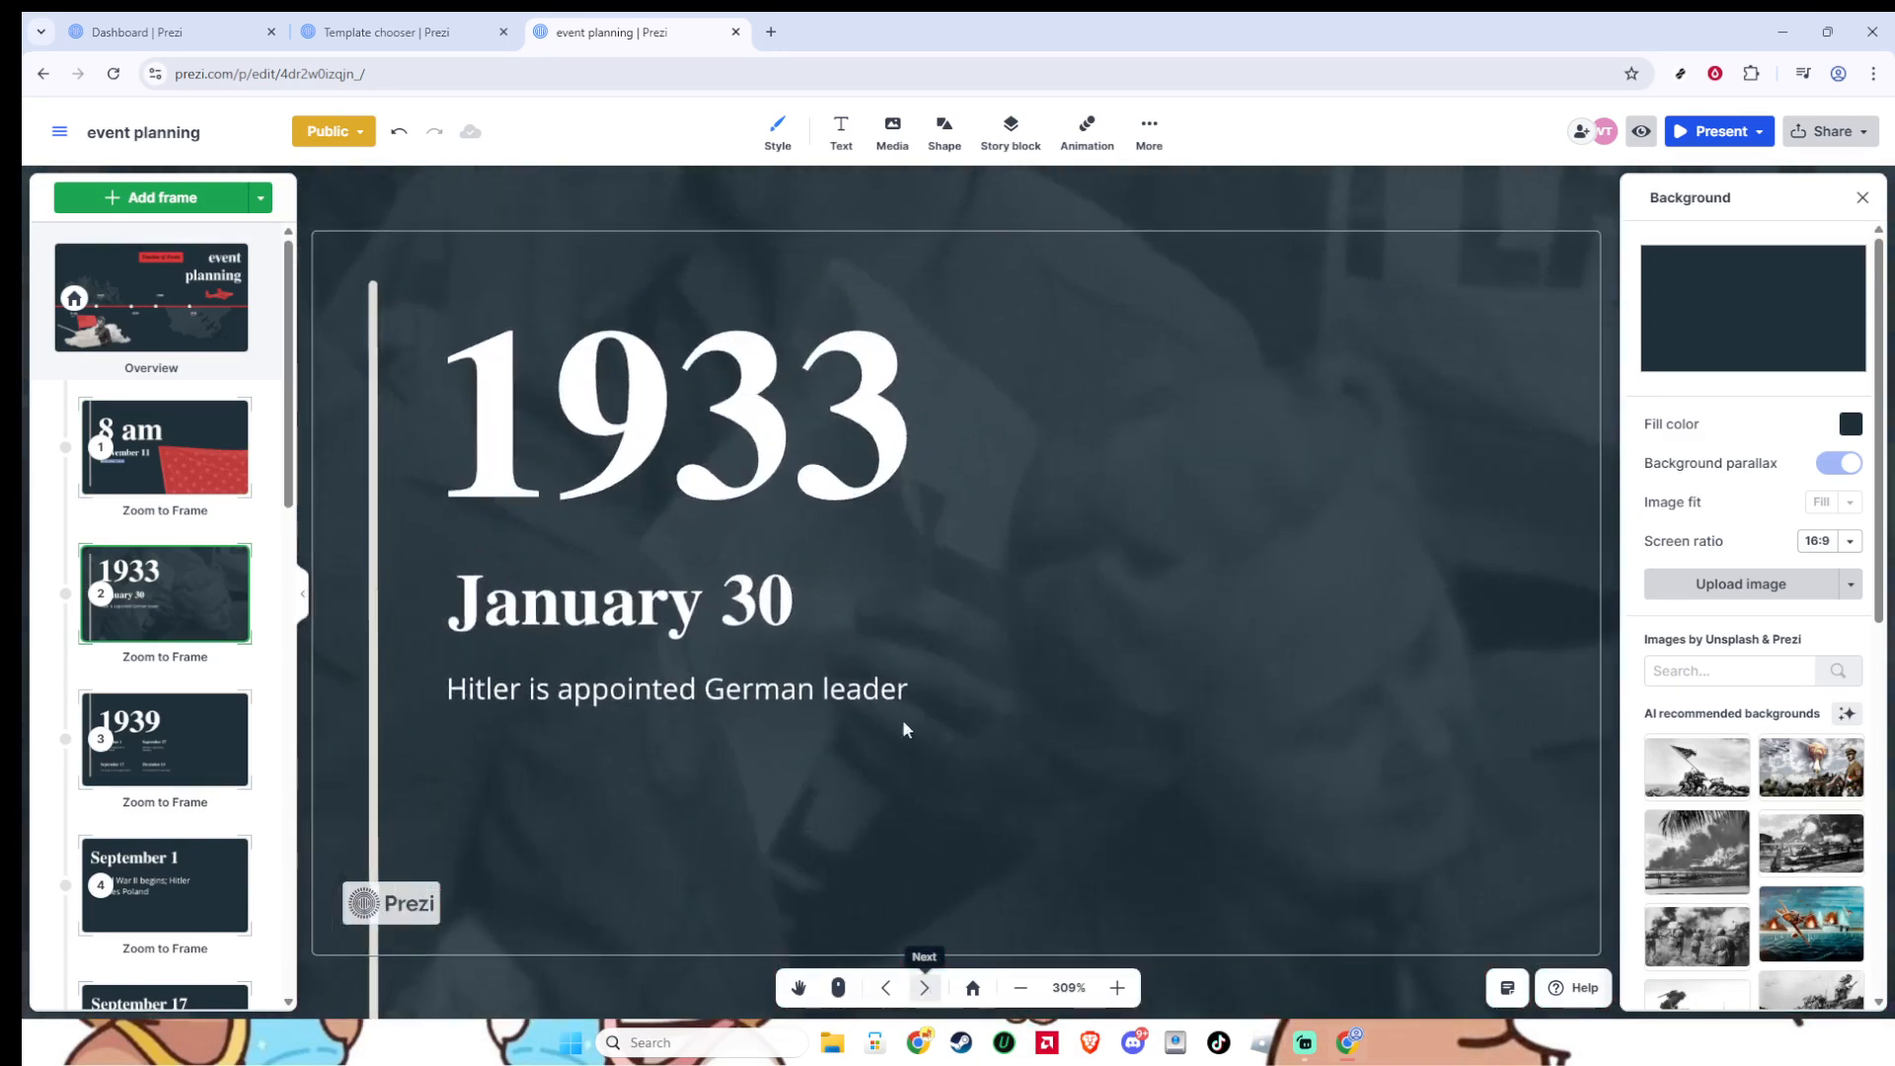
left_click(810, 474)
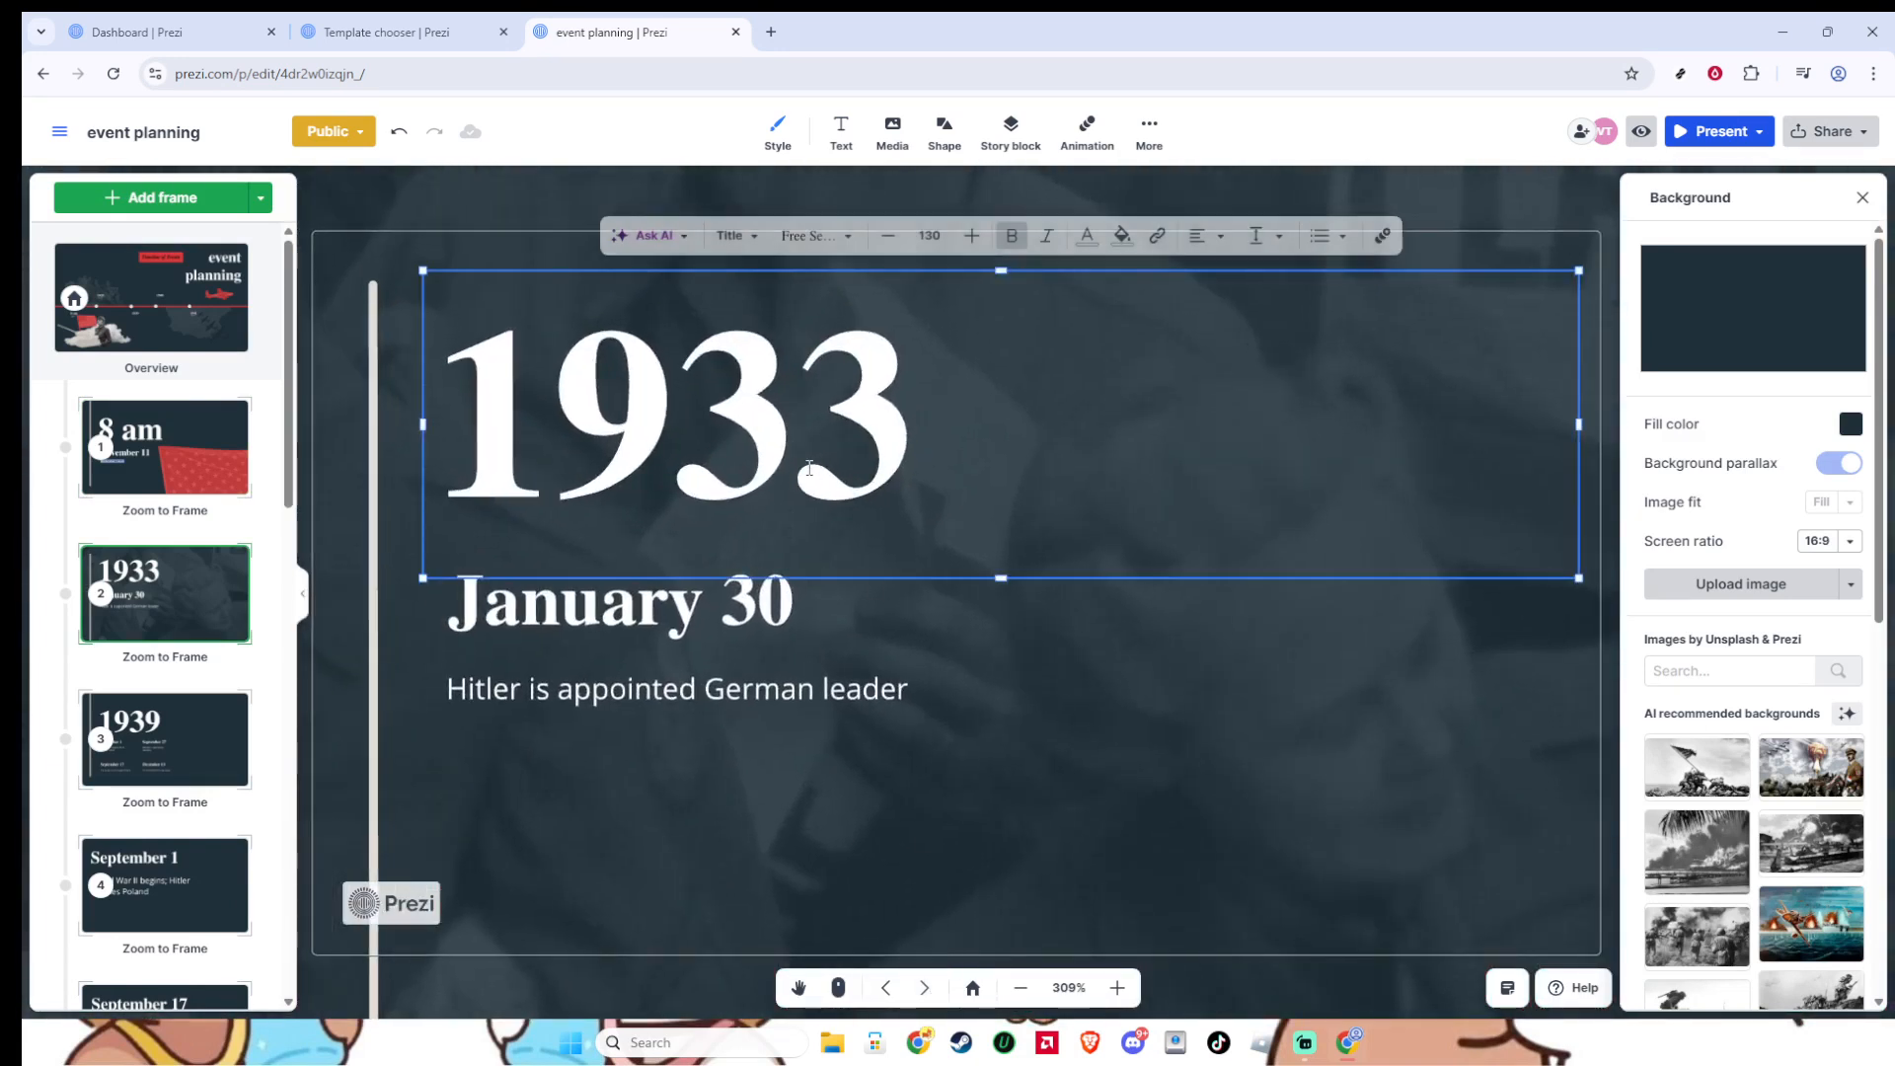
double_click(809, 468)
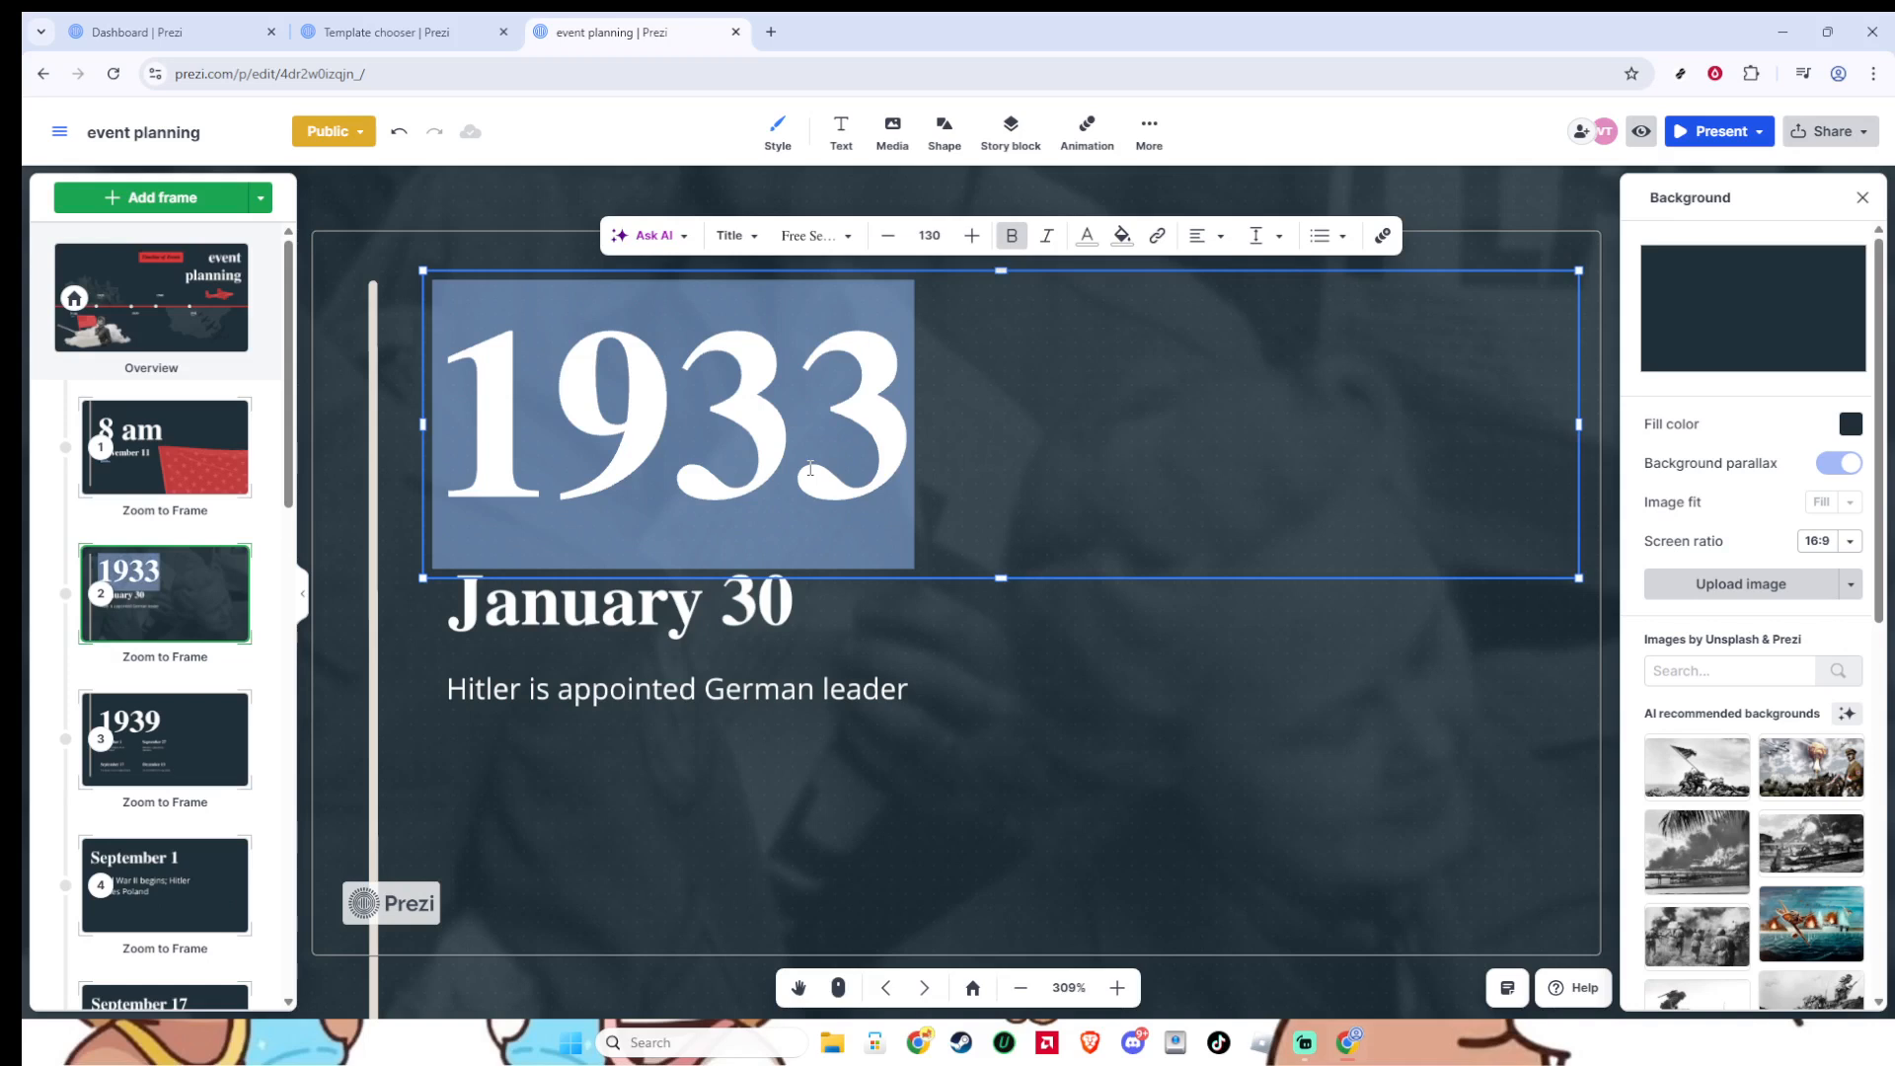
type("10 am")
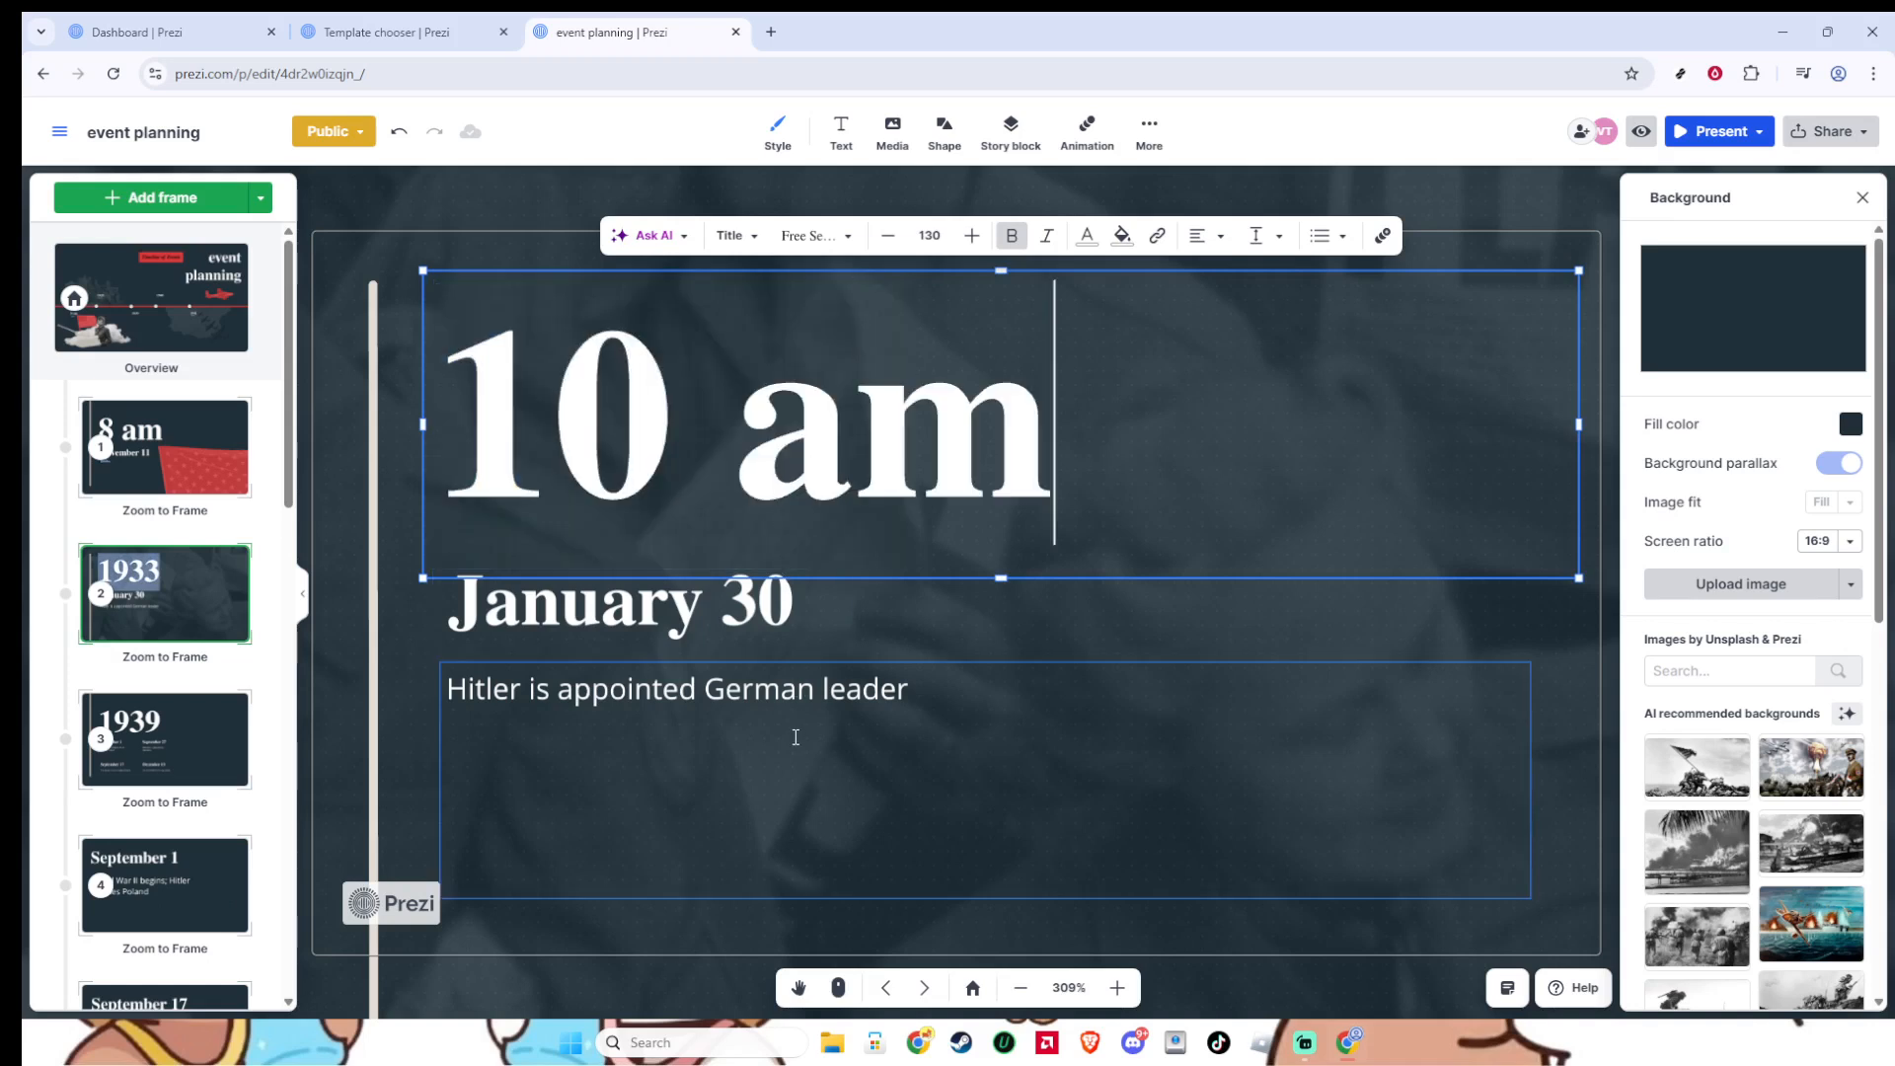
left_click(824, 703)
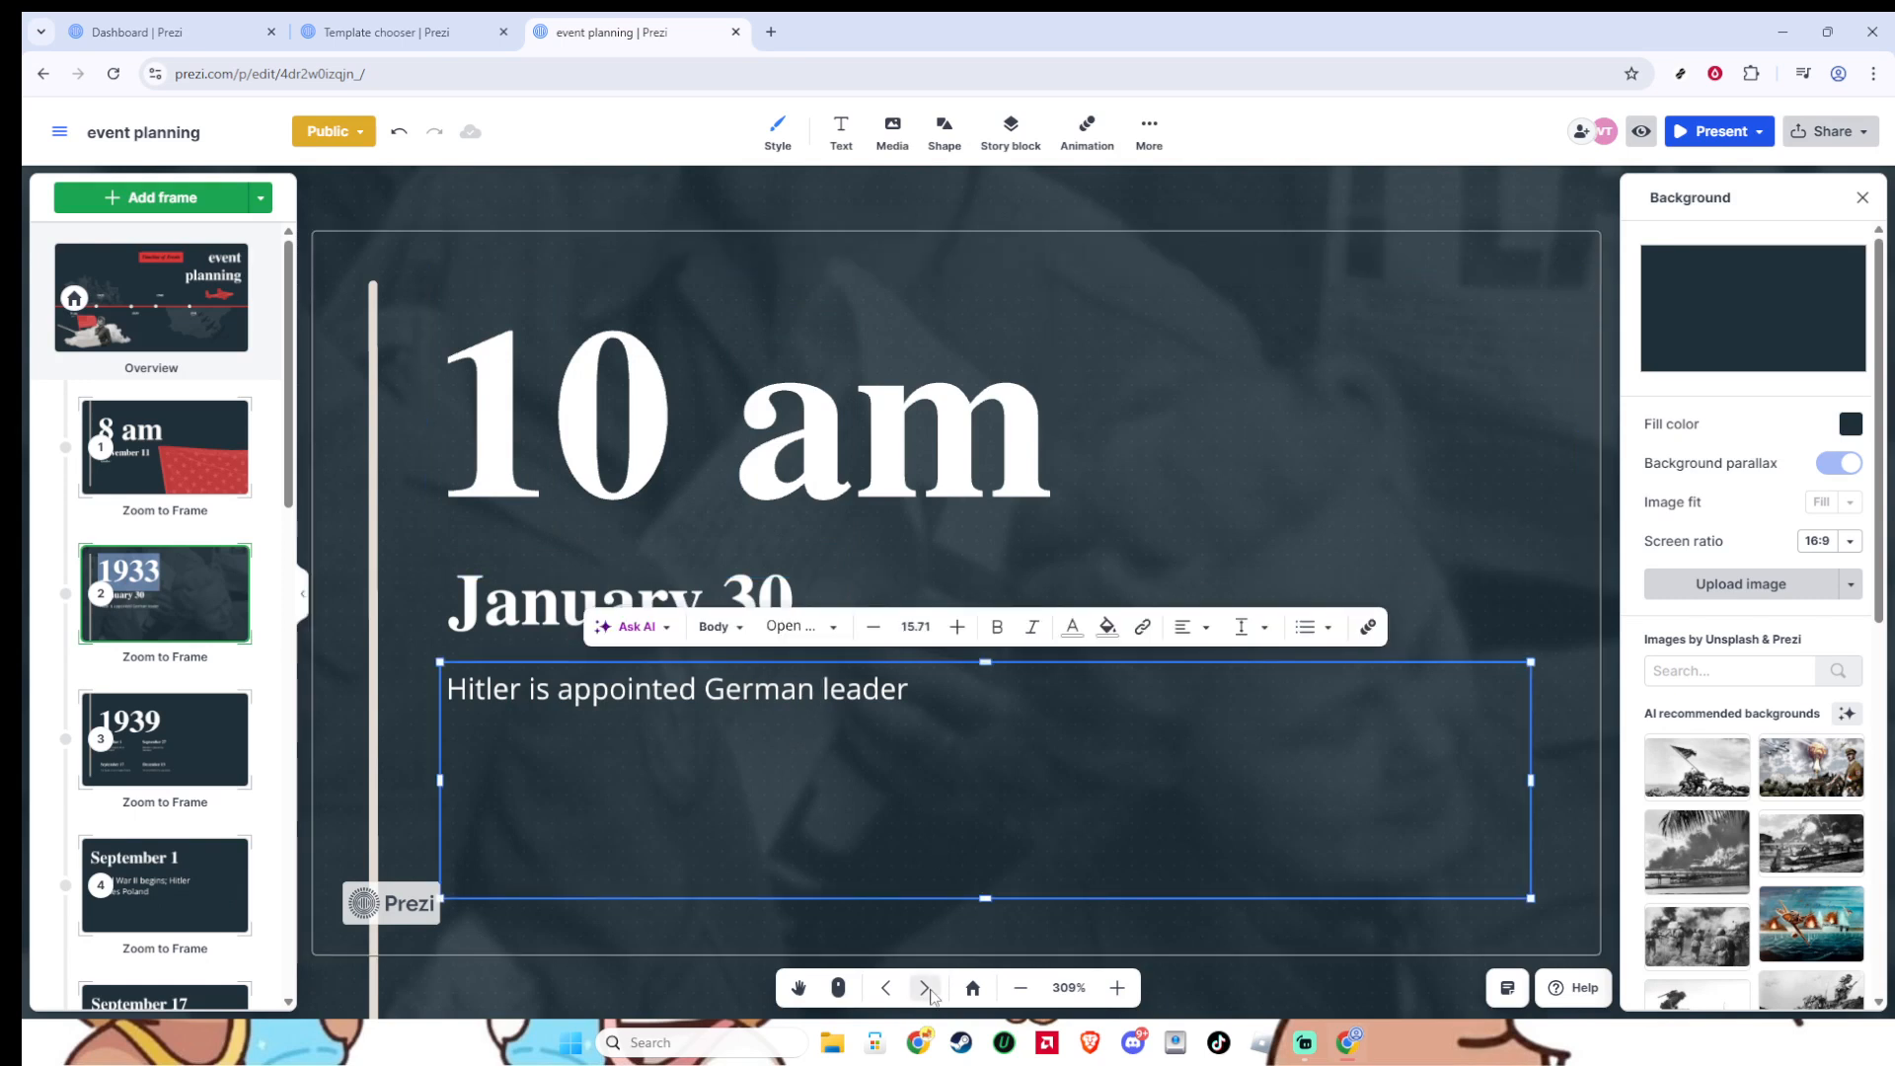
- Examine the media types that can be inserted, the AI recommended background images and the available shapes
left_click(898, 143)
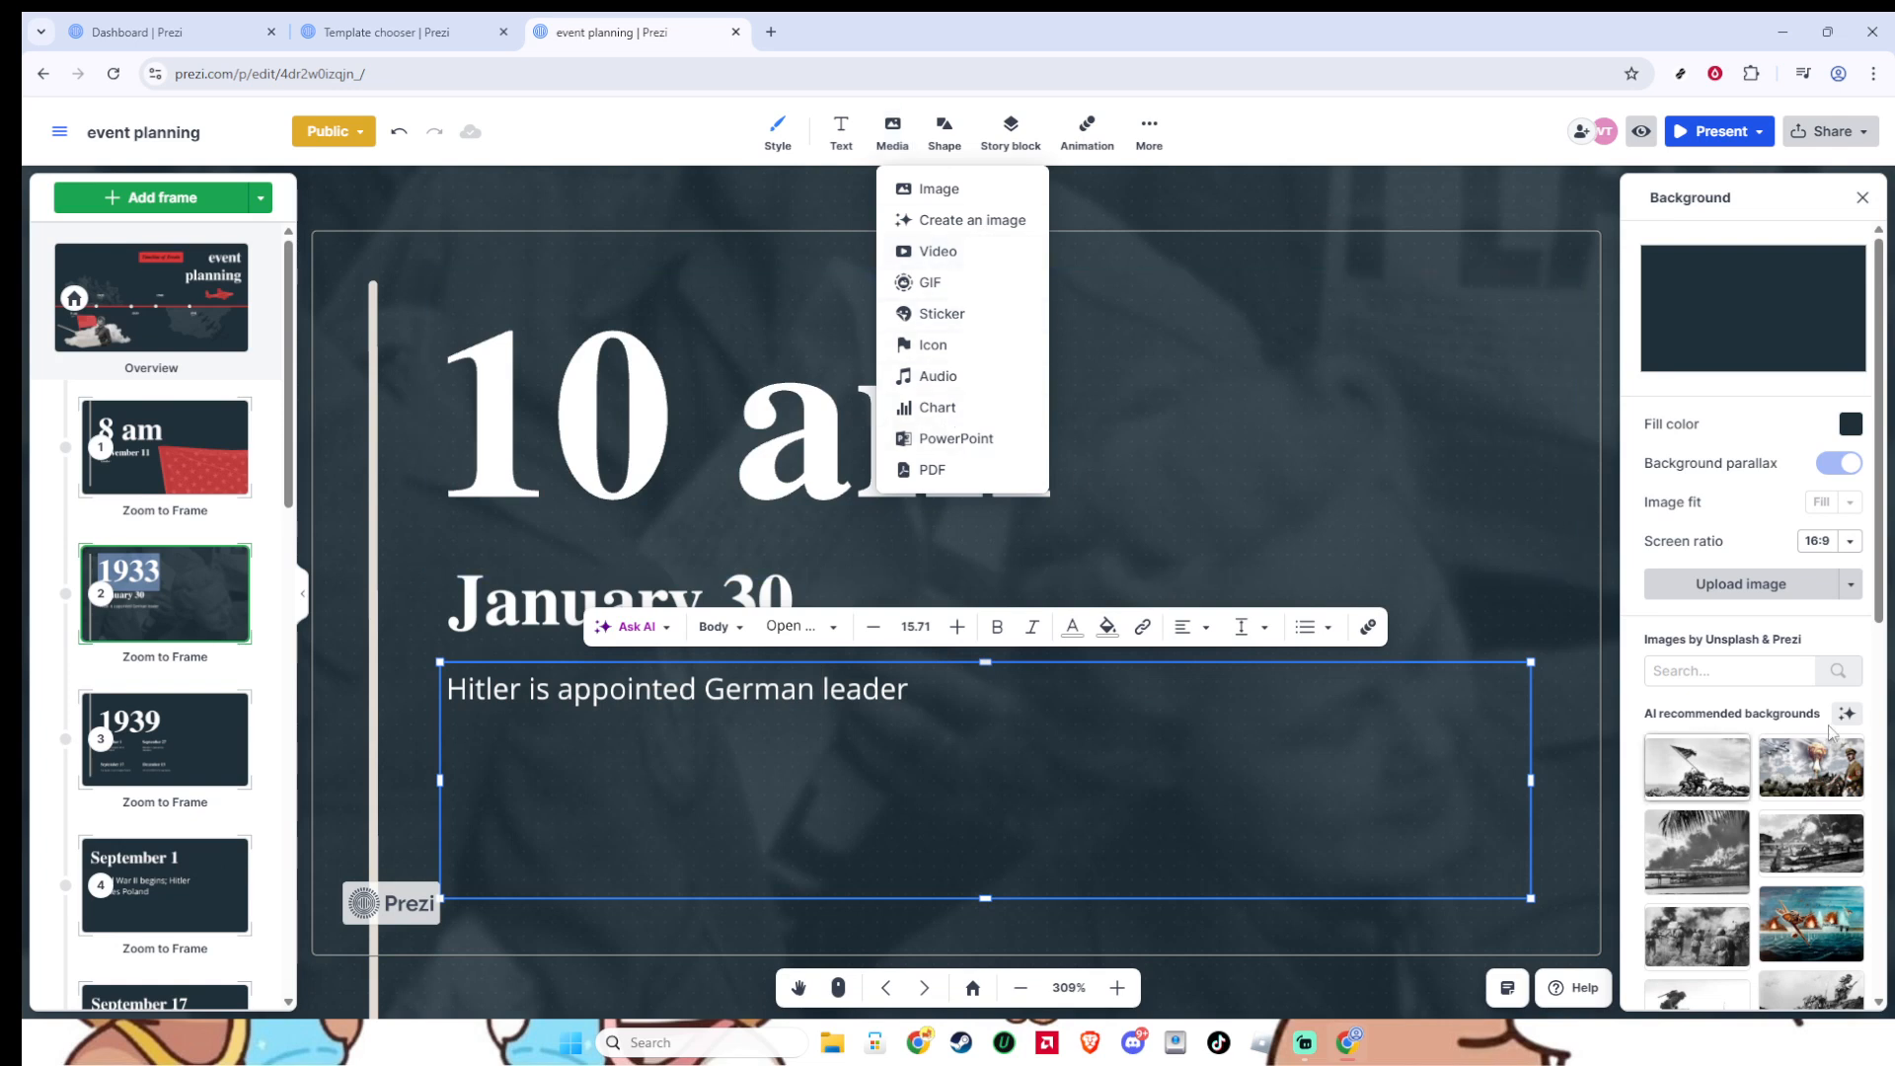
scroll(1824, 663, "down", 4)
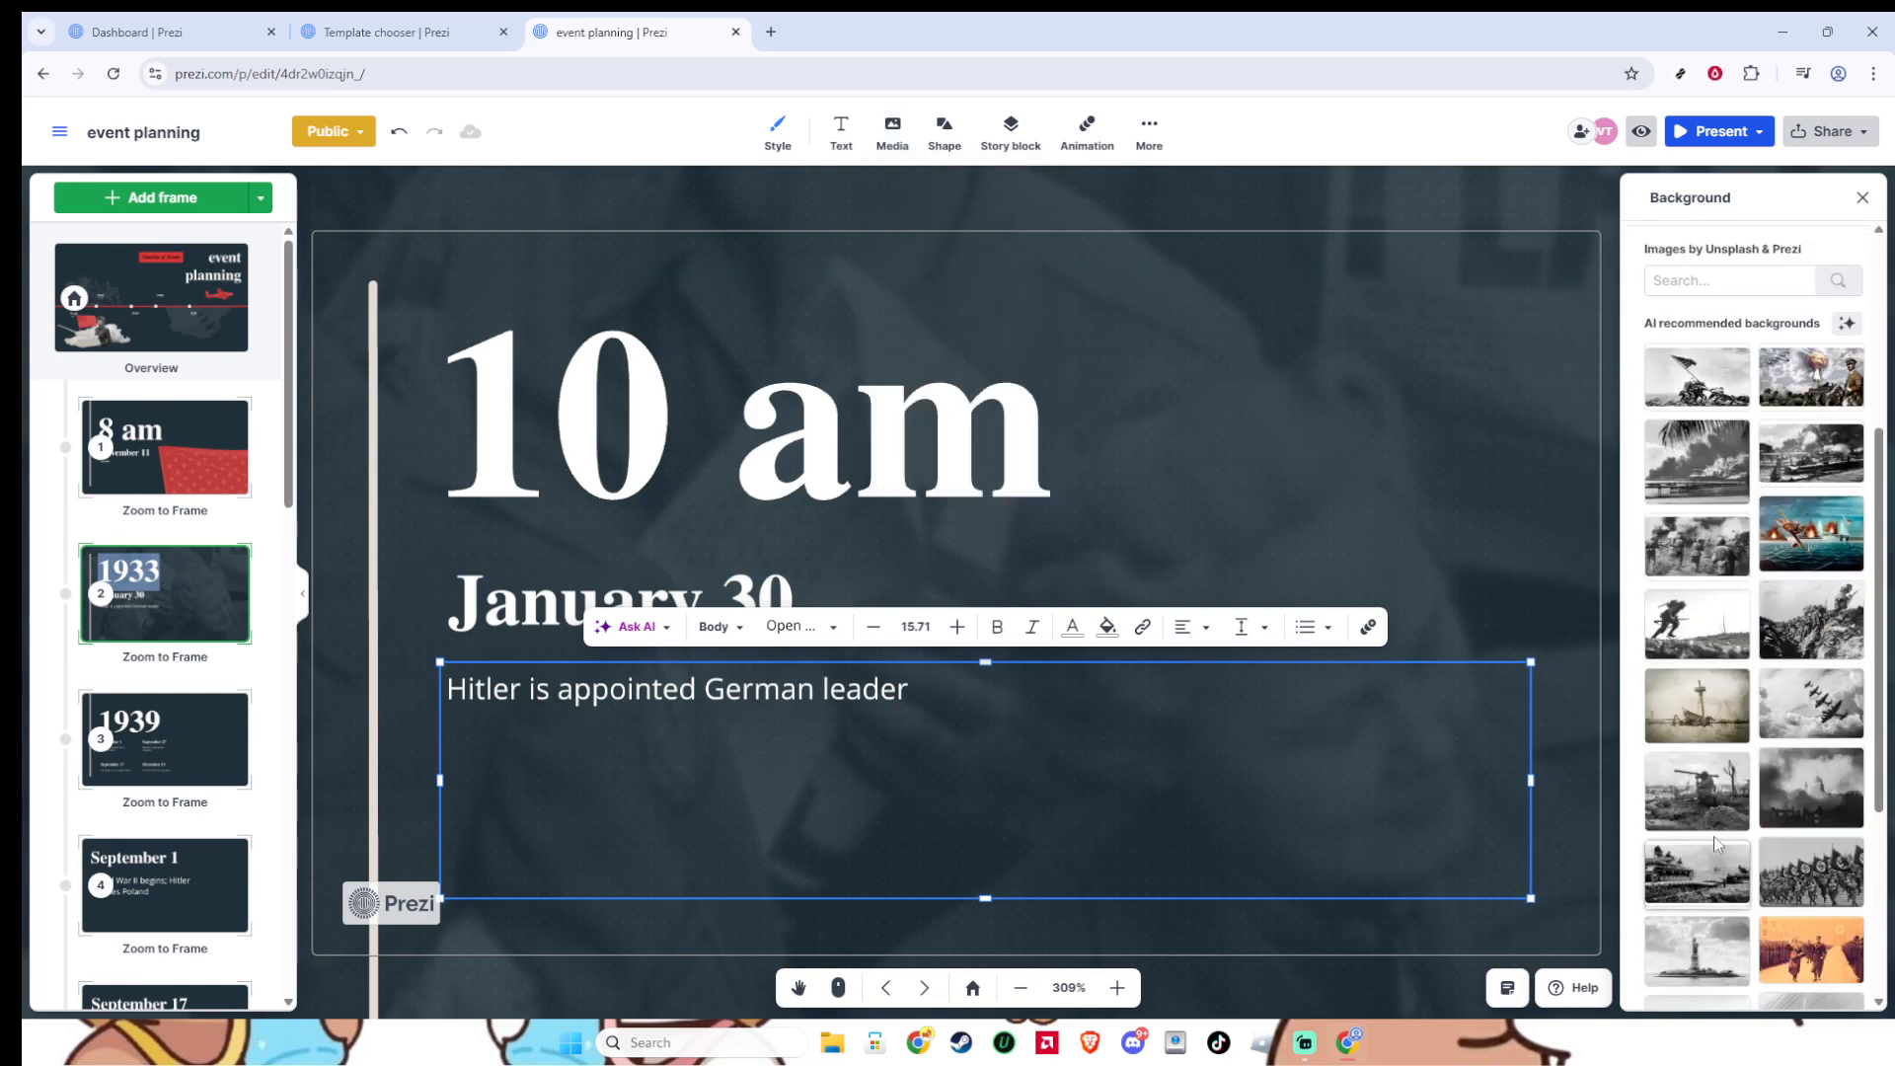
scroll(1717, 722, "down", 1)
scroll(1717, 728, "down", 3)
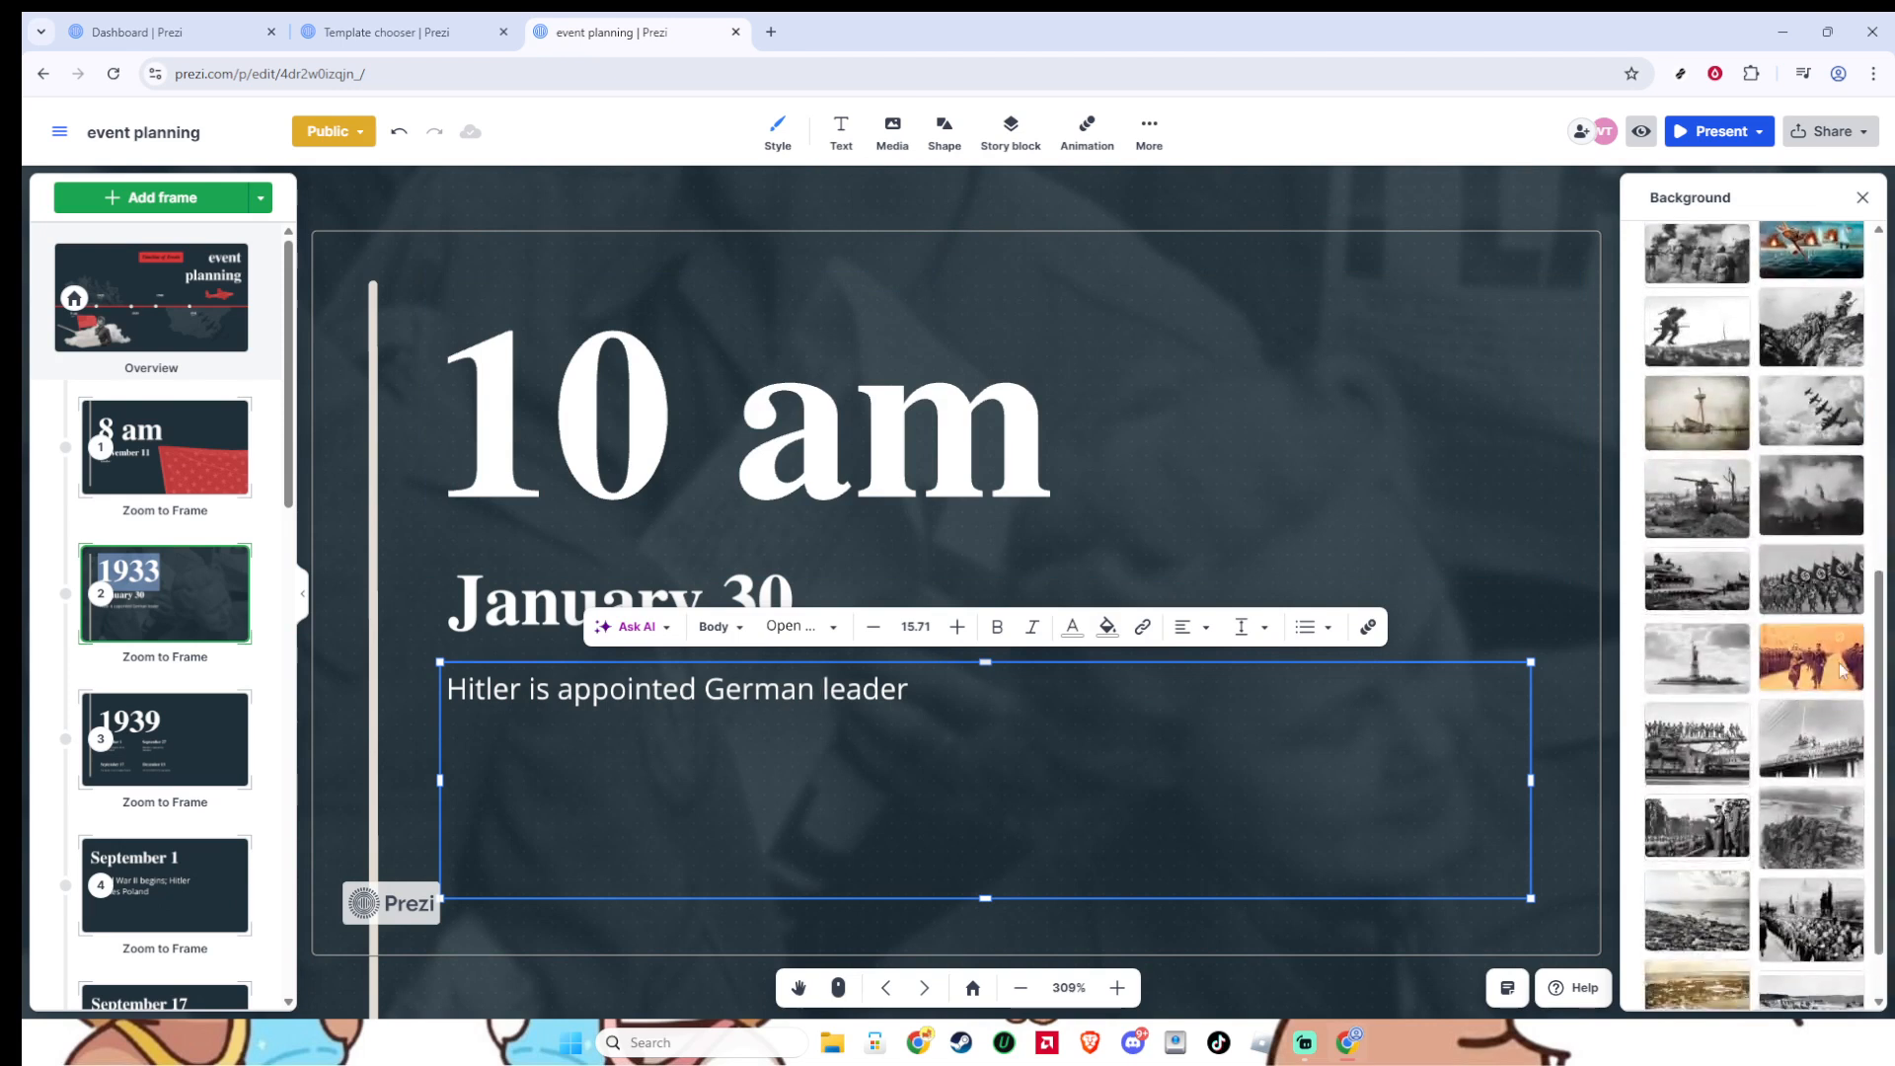
scroll(1749, 556, "up", 10)
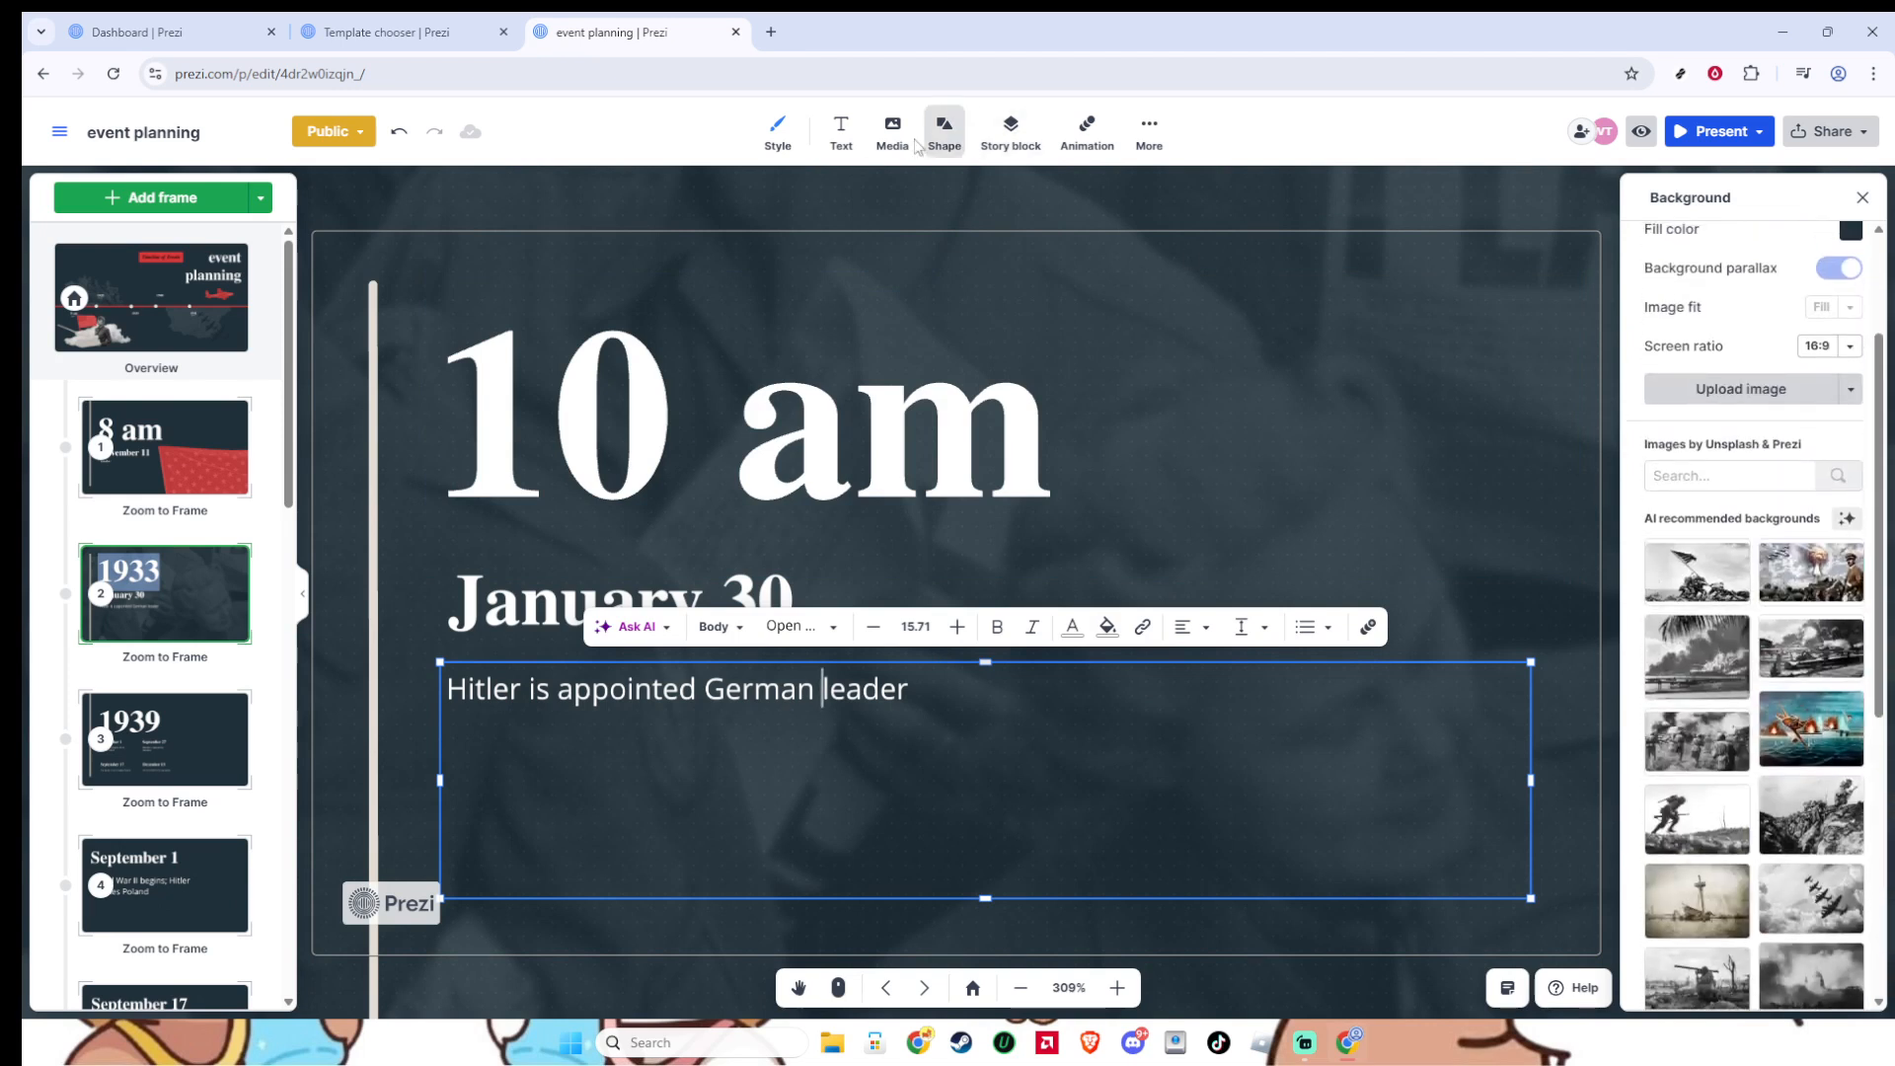
mouse_move(889, 146)
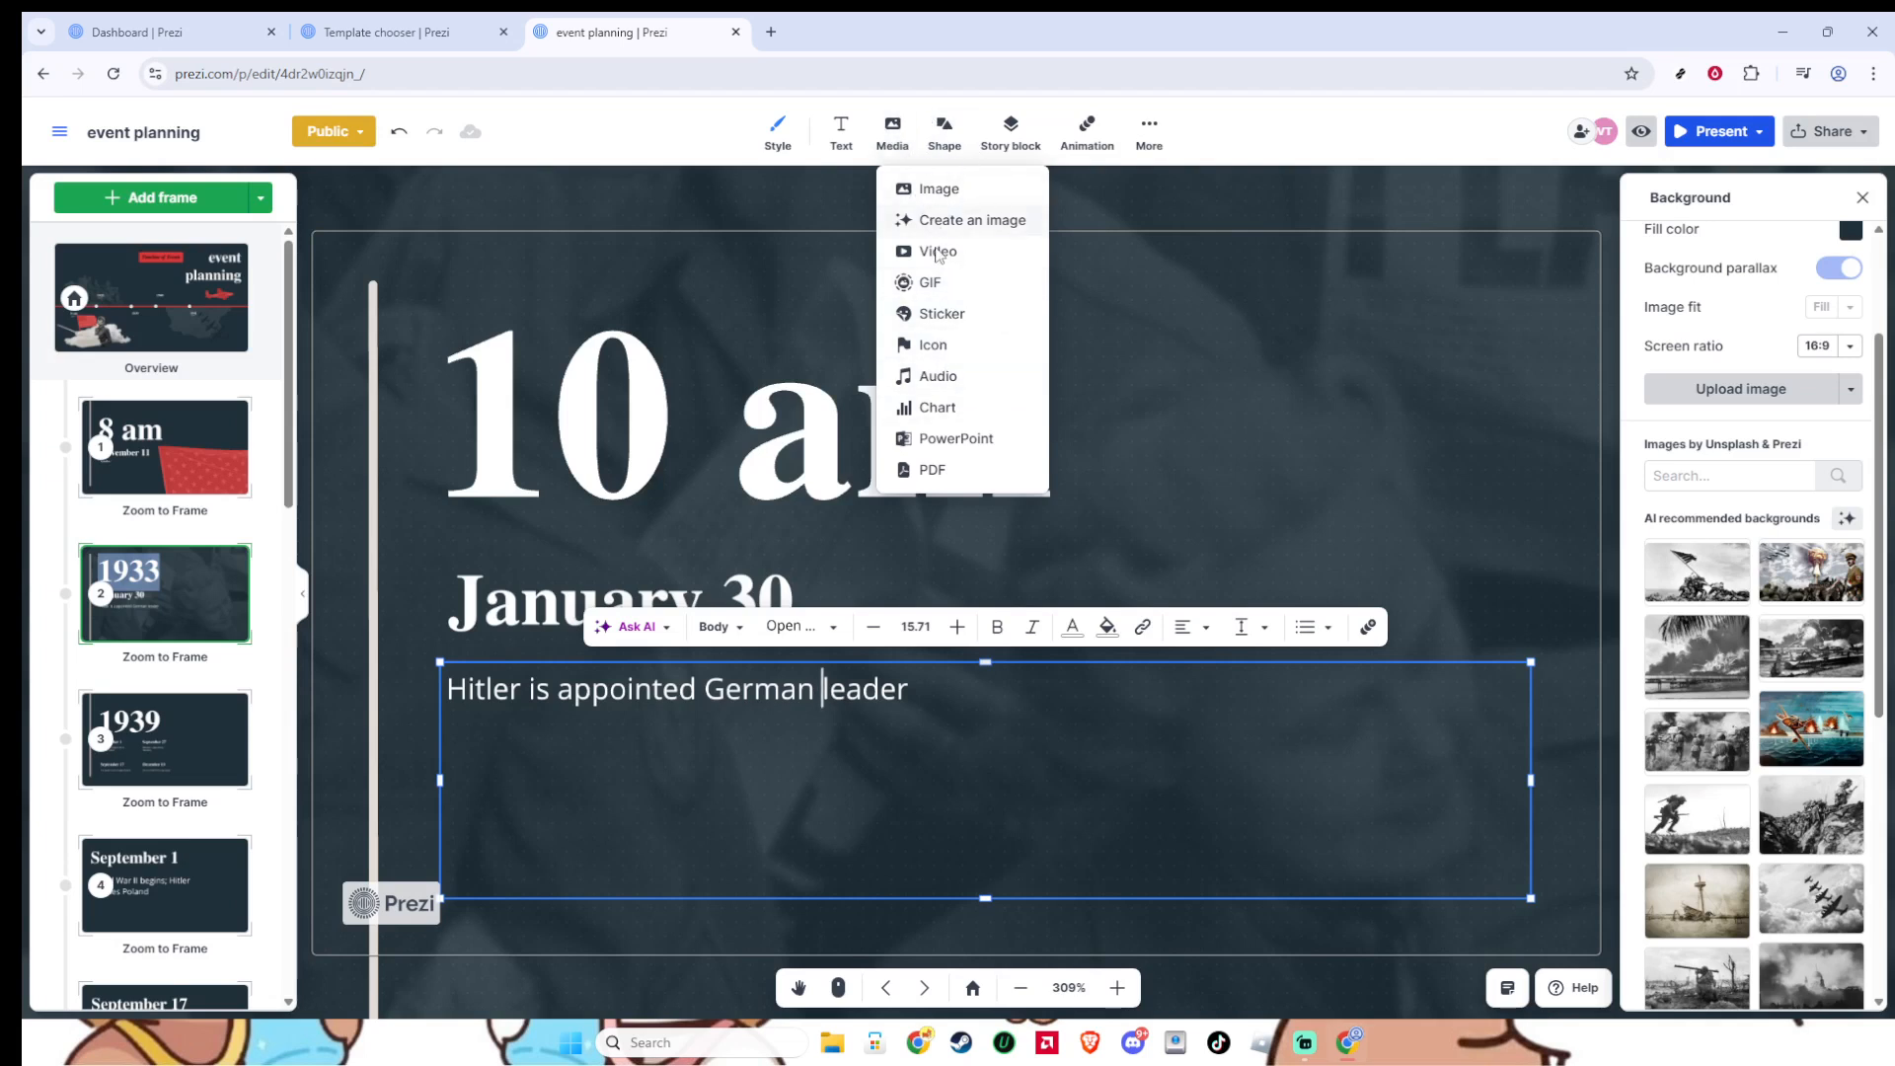
left_click(951, 143)
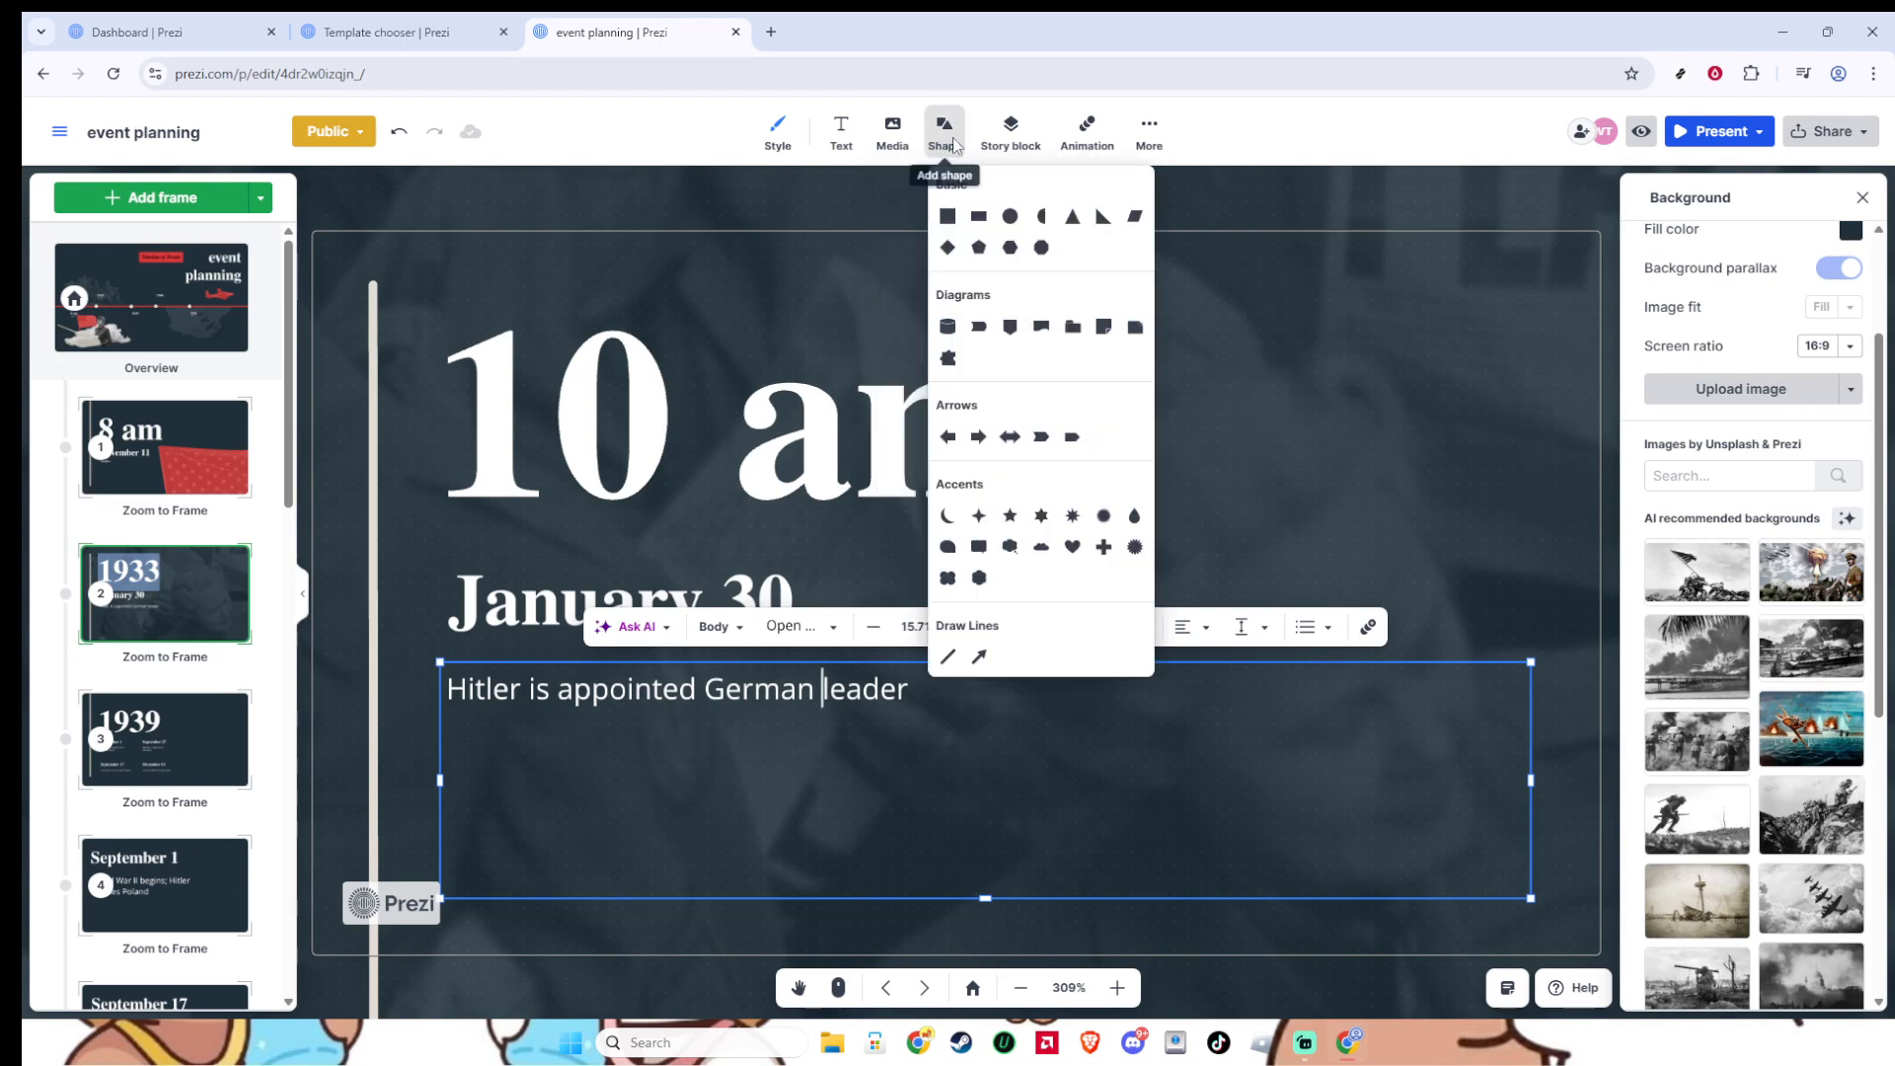
left_click(953, 143)
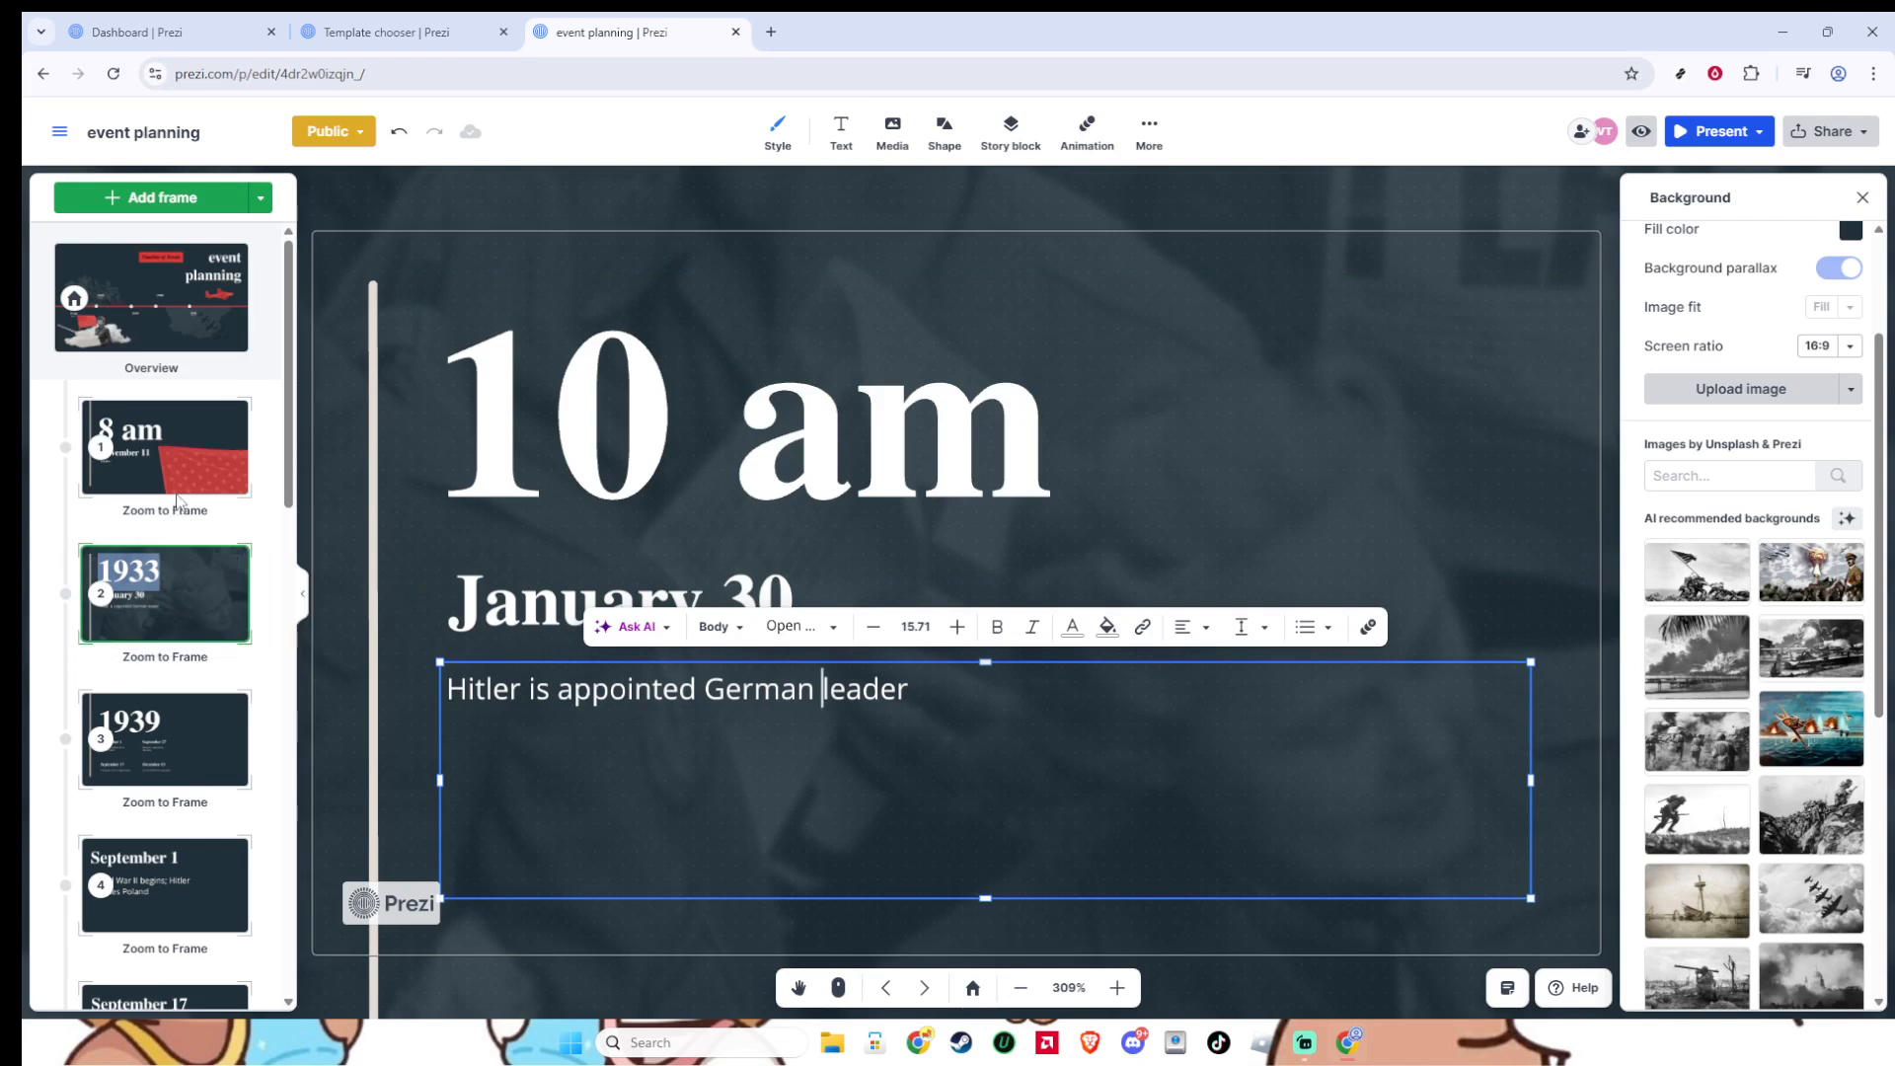
- Move the January 30 frame ahead of the 8 am frame in the frame order and restore the original order
left_click_drag(176, 576, 175, 549)
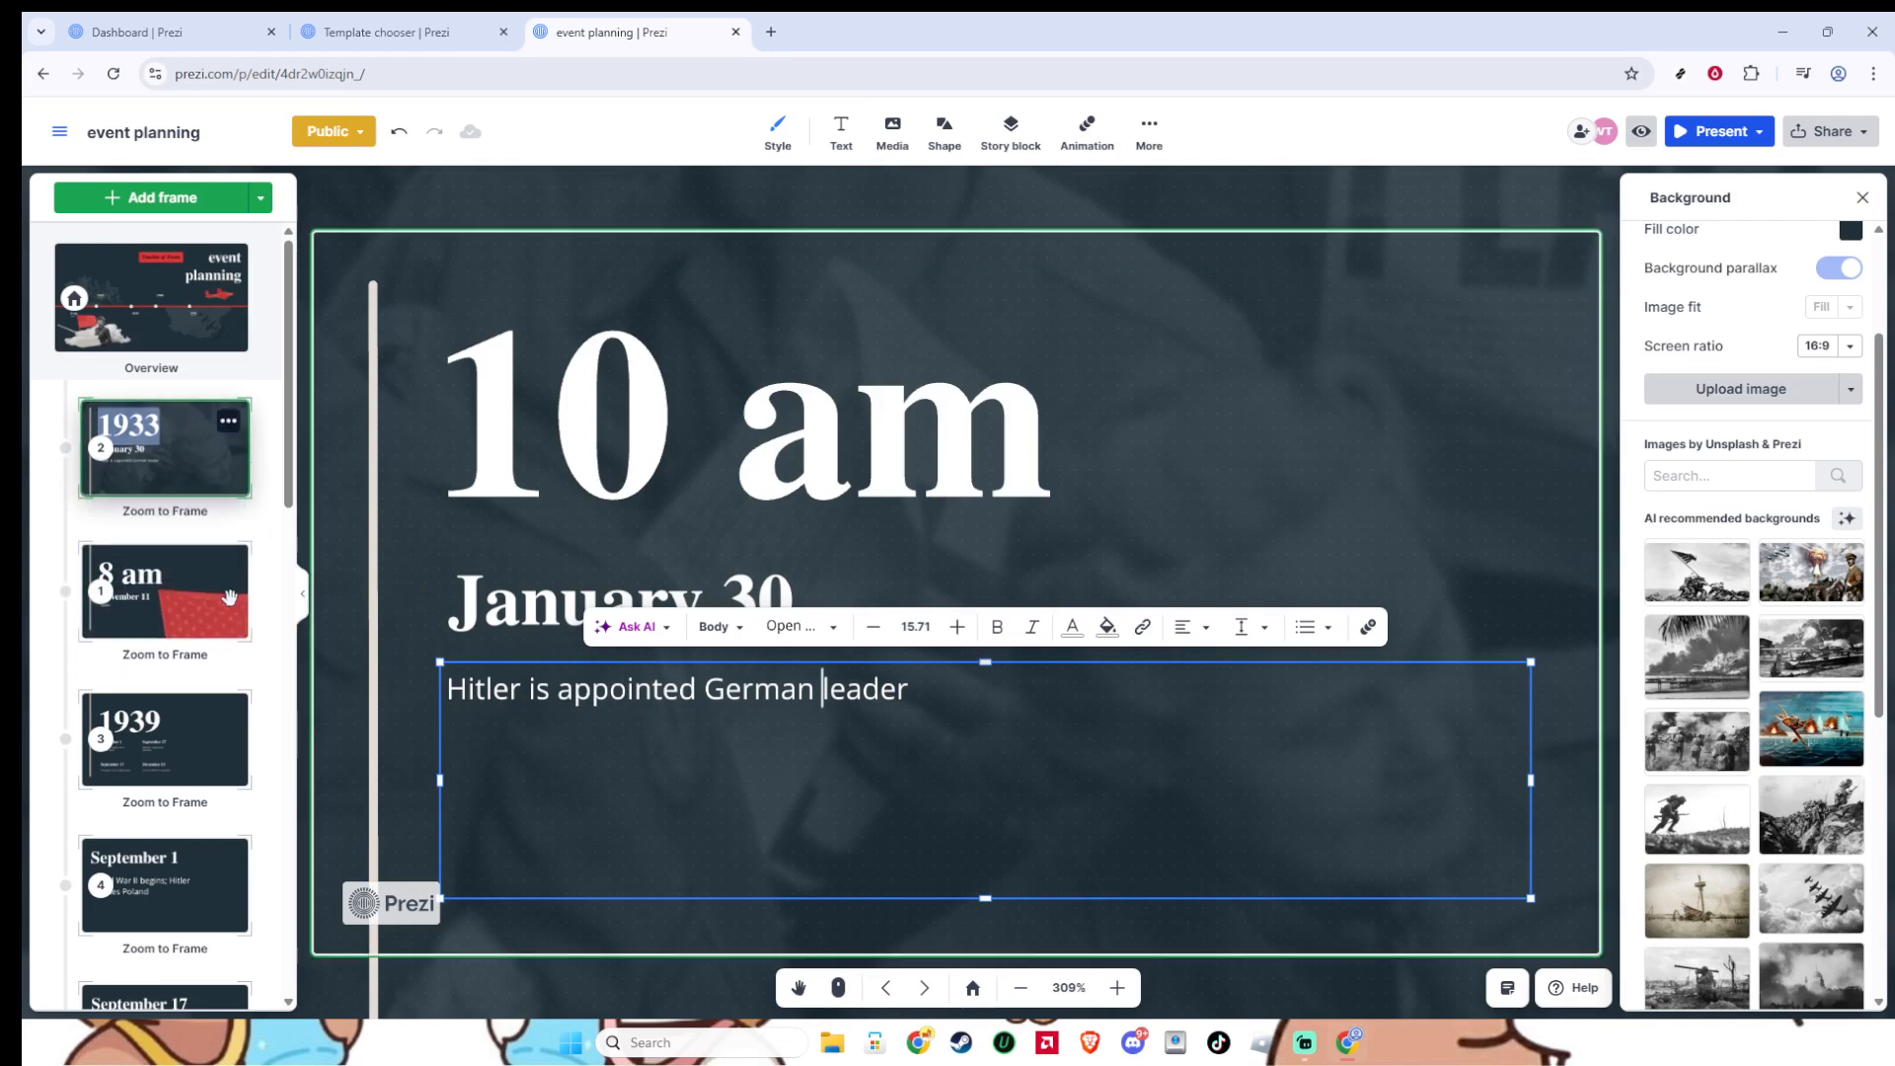
left_click_drag(205, 625, 169, 478)
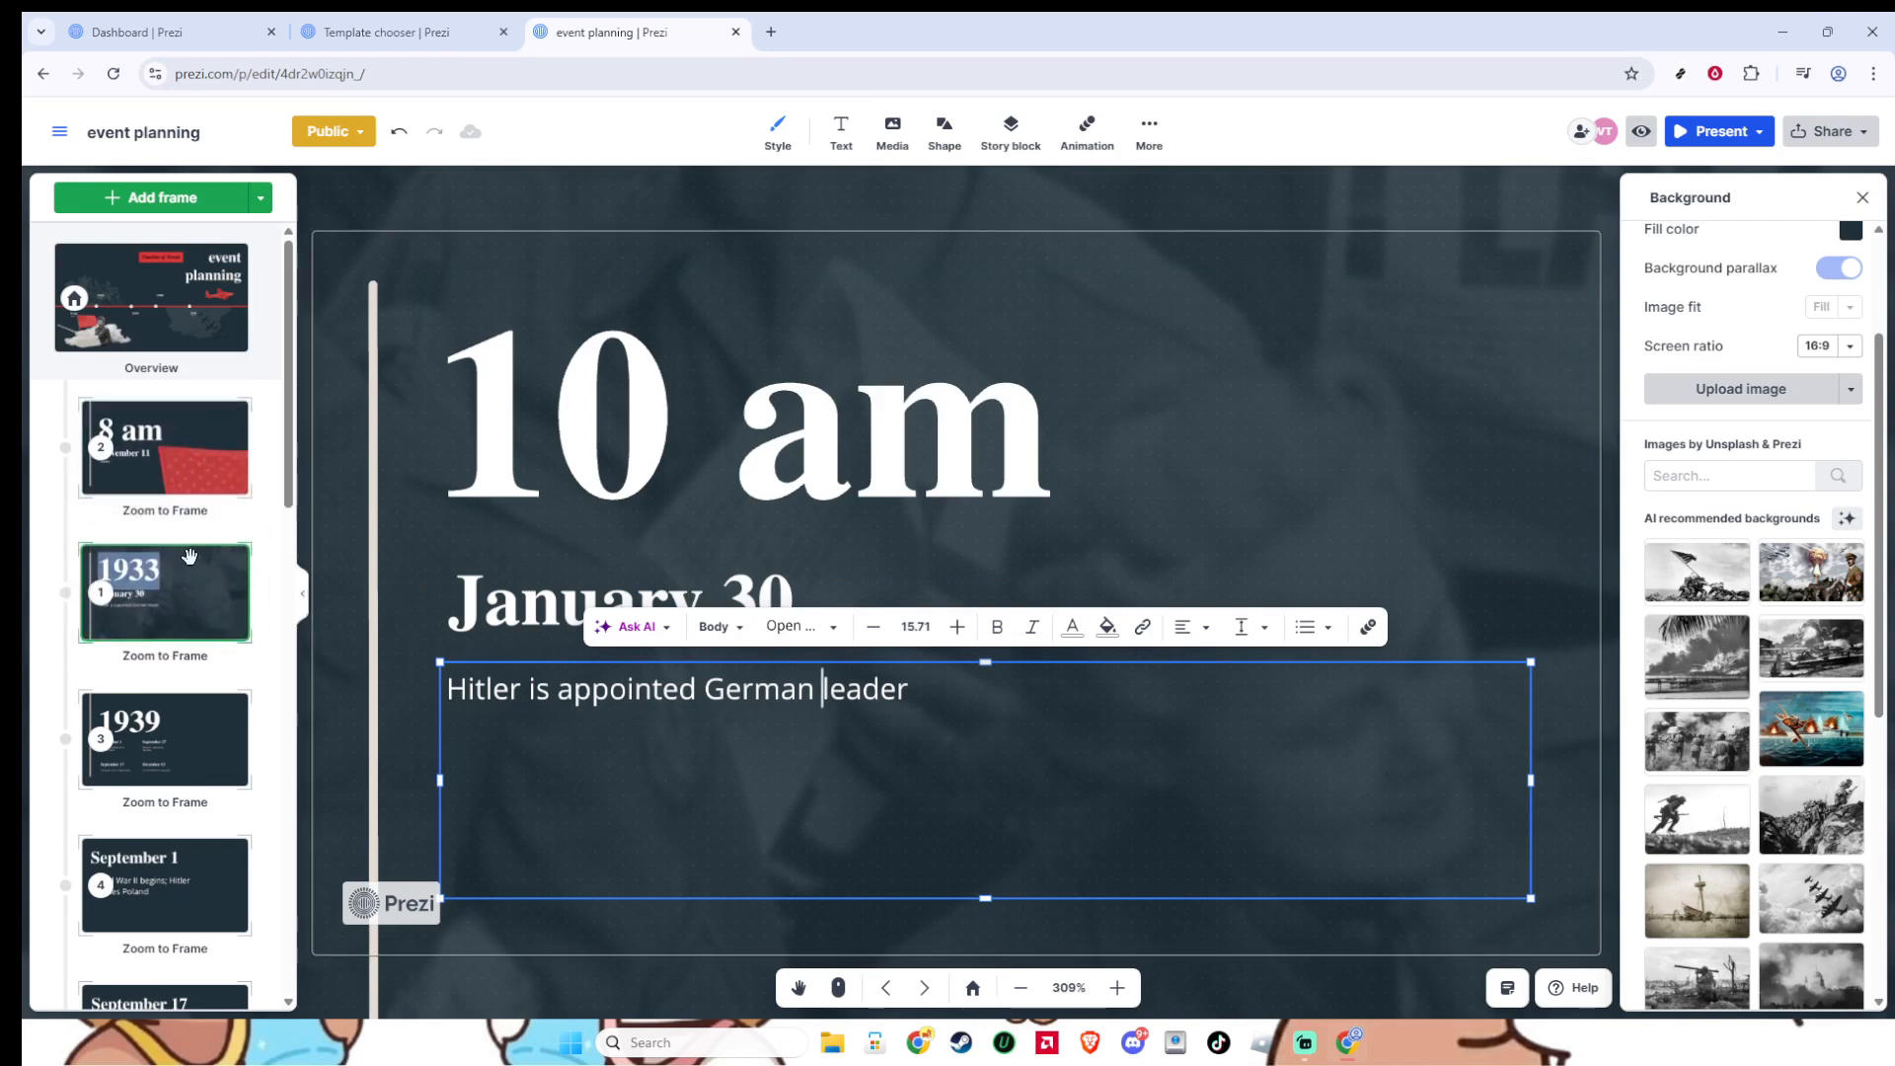
- View the 8 am frame followed by the 1939 frame on the canvas
left_click(169, 478)
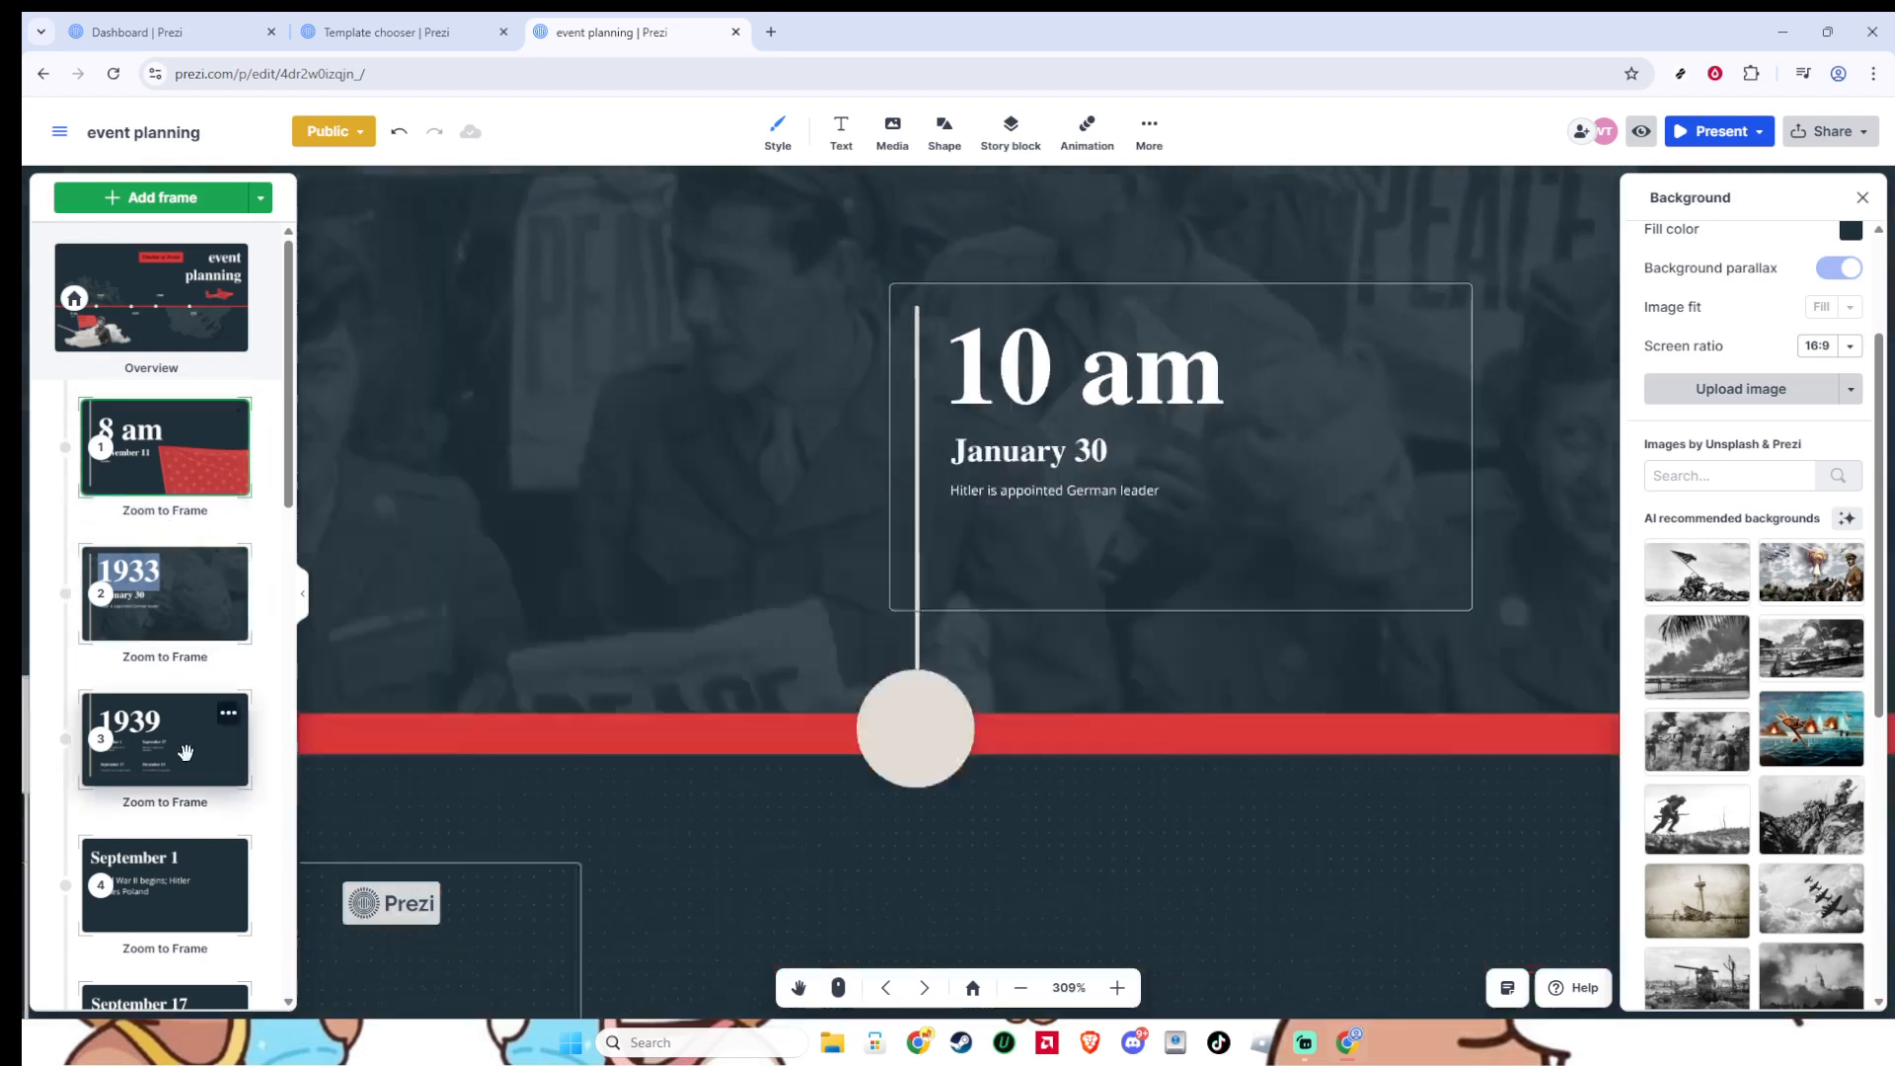
left_click(185, 754)
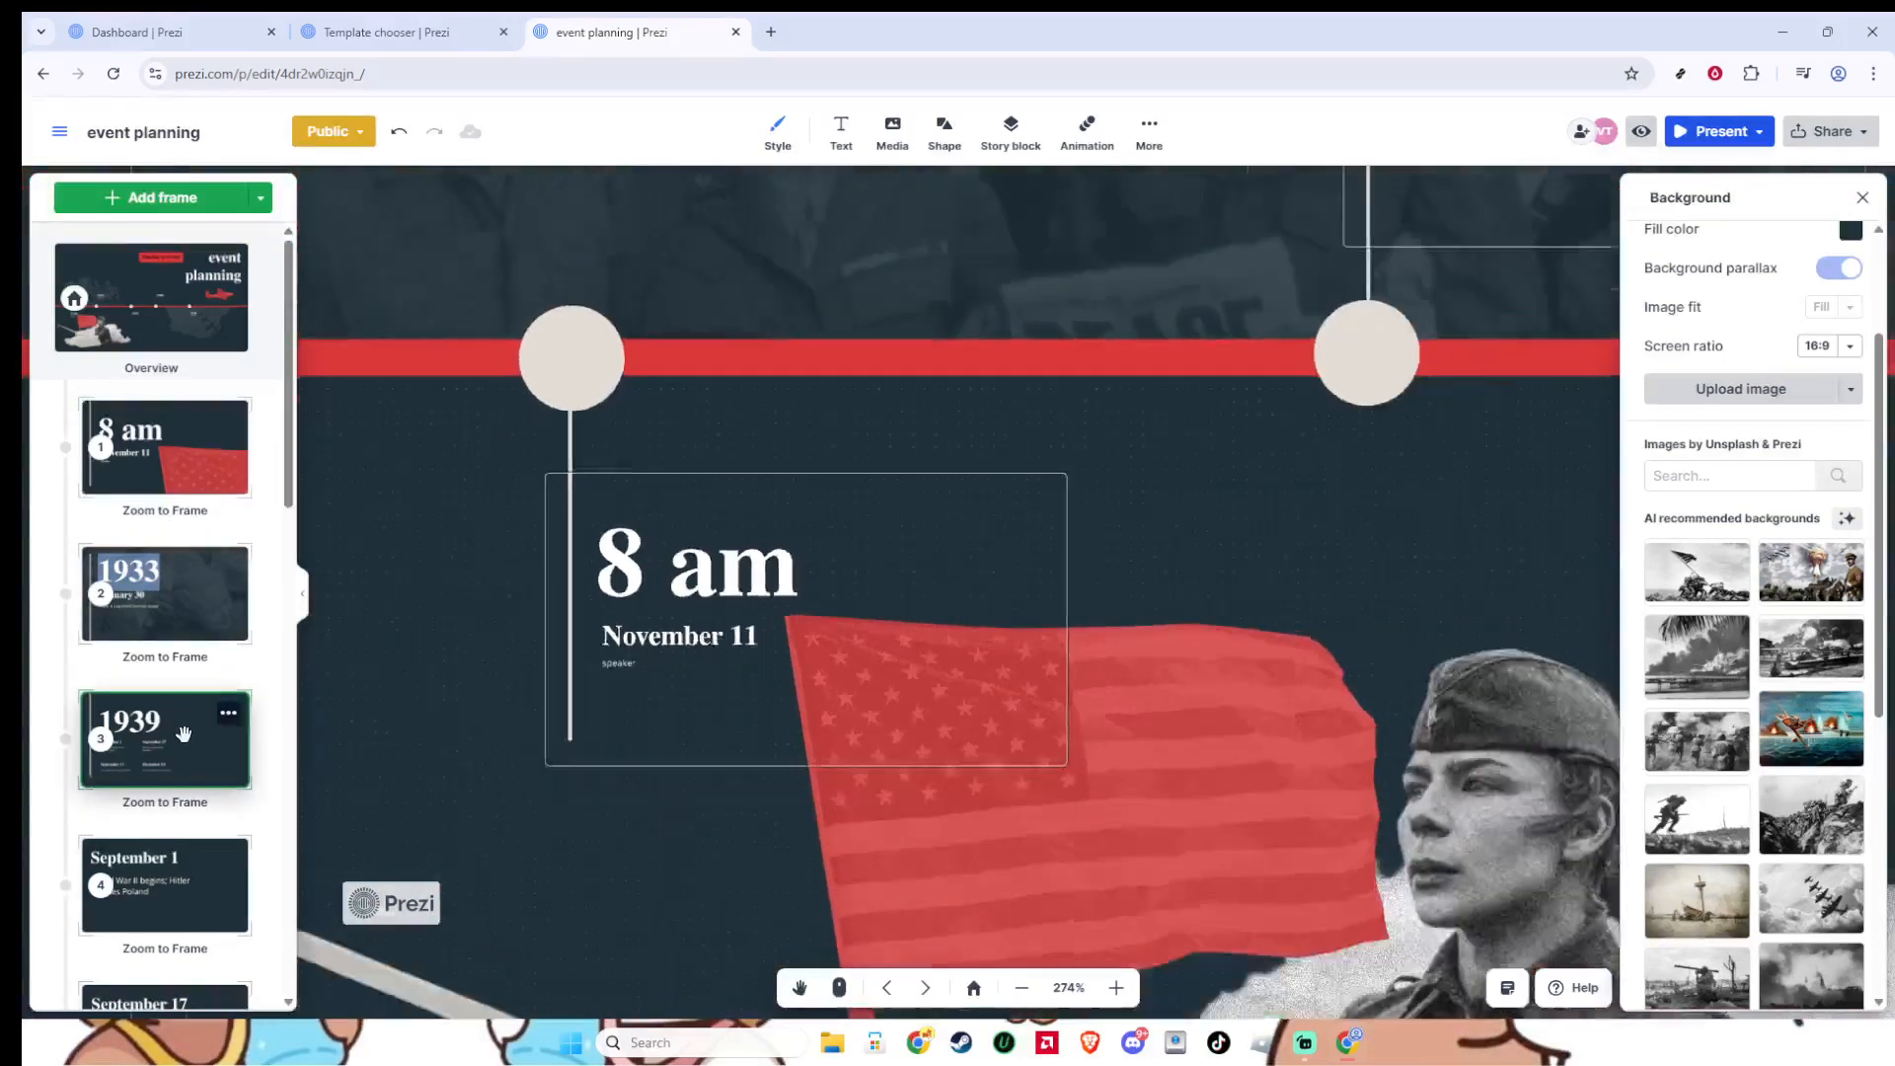
- Move the 1939 frame ahead of the January 30 frame, view the changed sequence, and restore the original frame order
left_click_drag(184, 732, 178, 592)
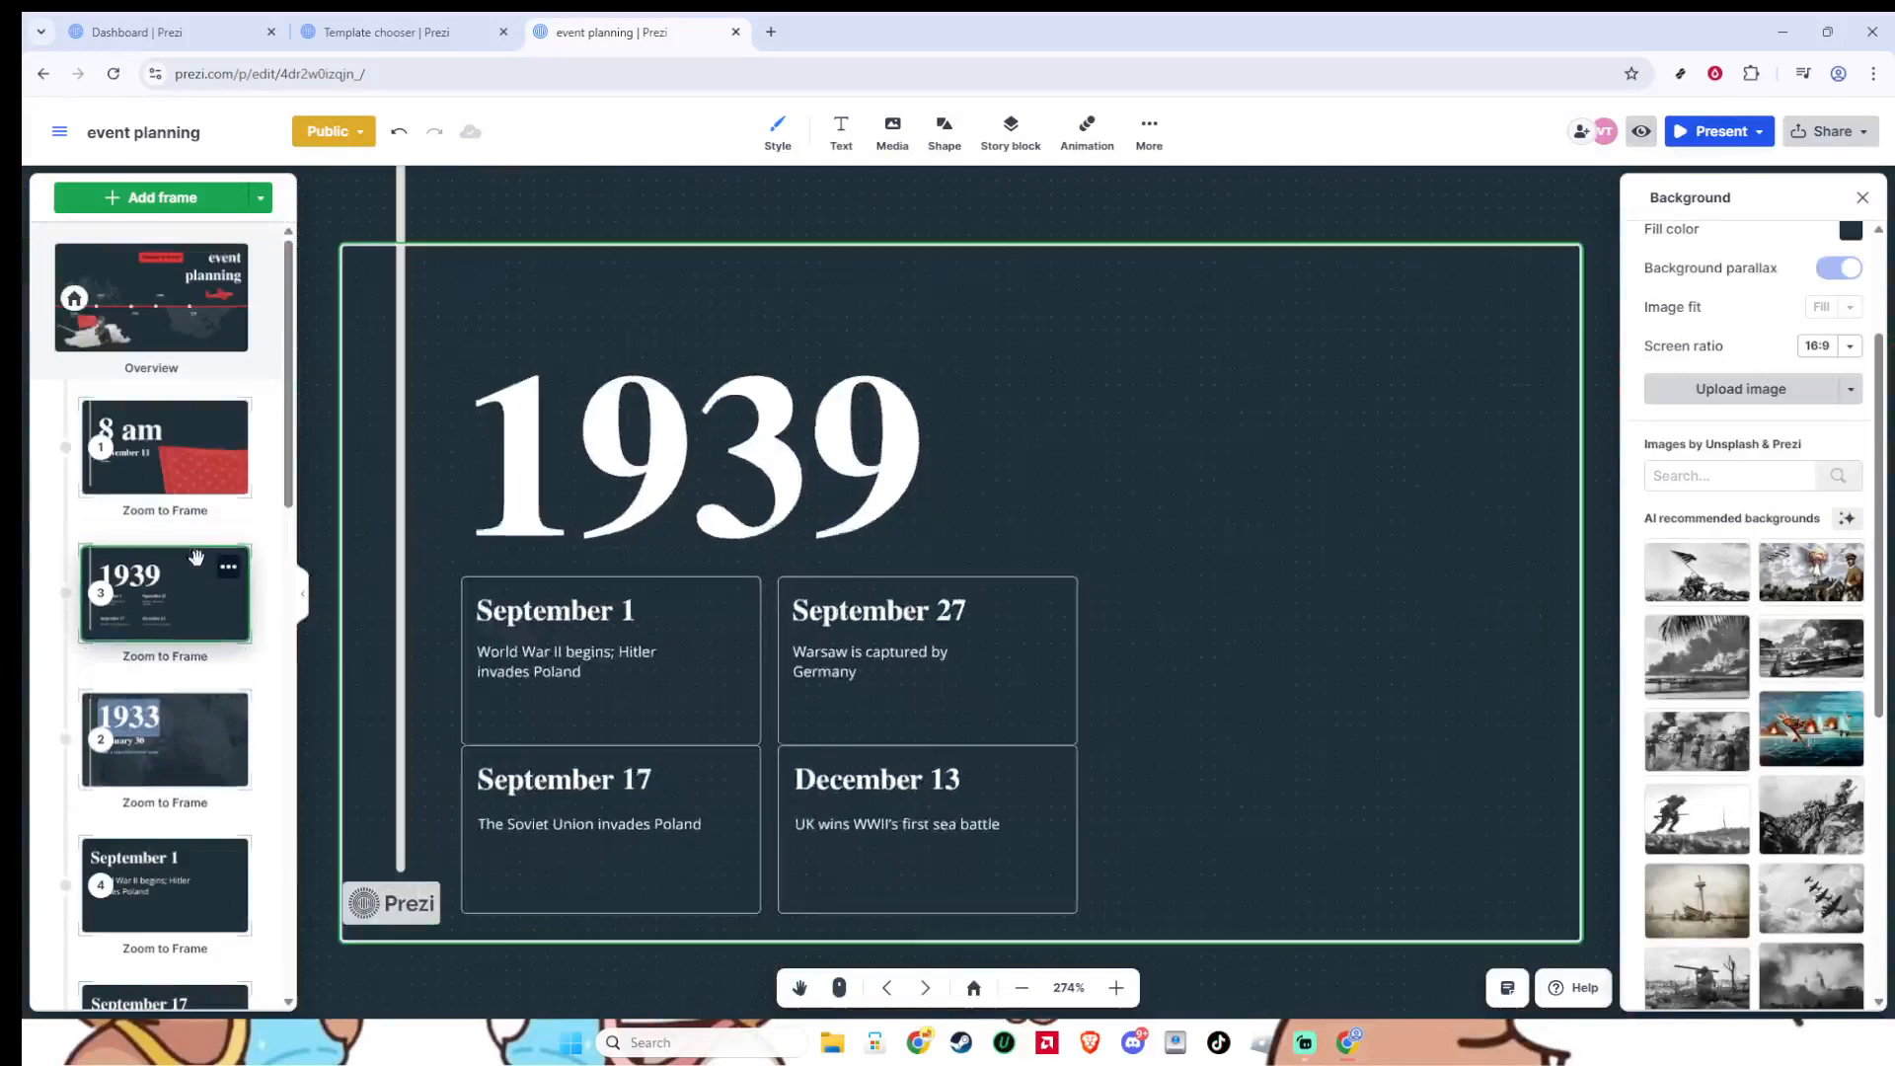
left_click(194, 468)
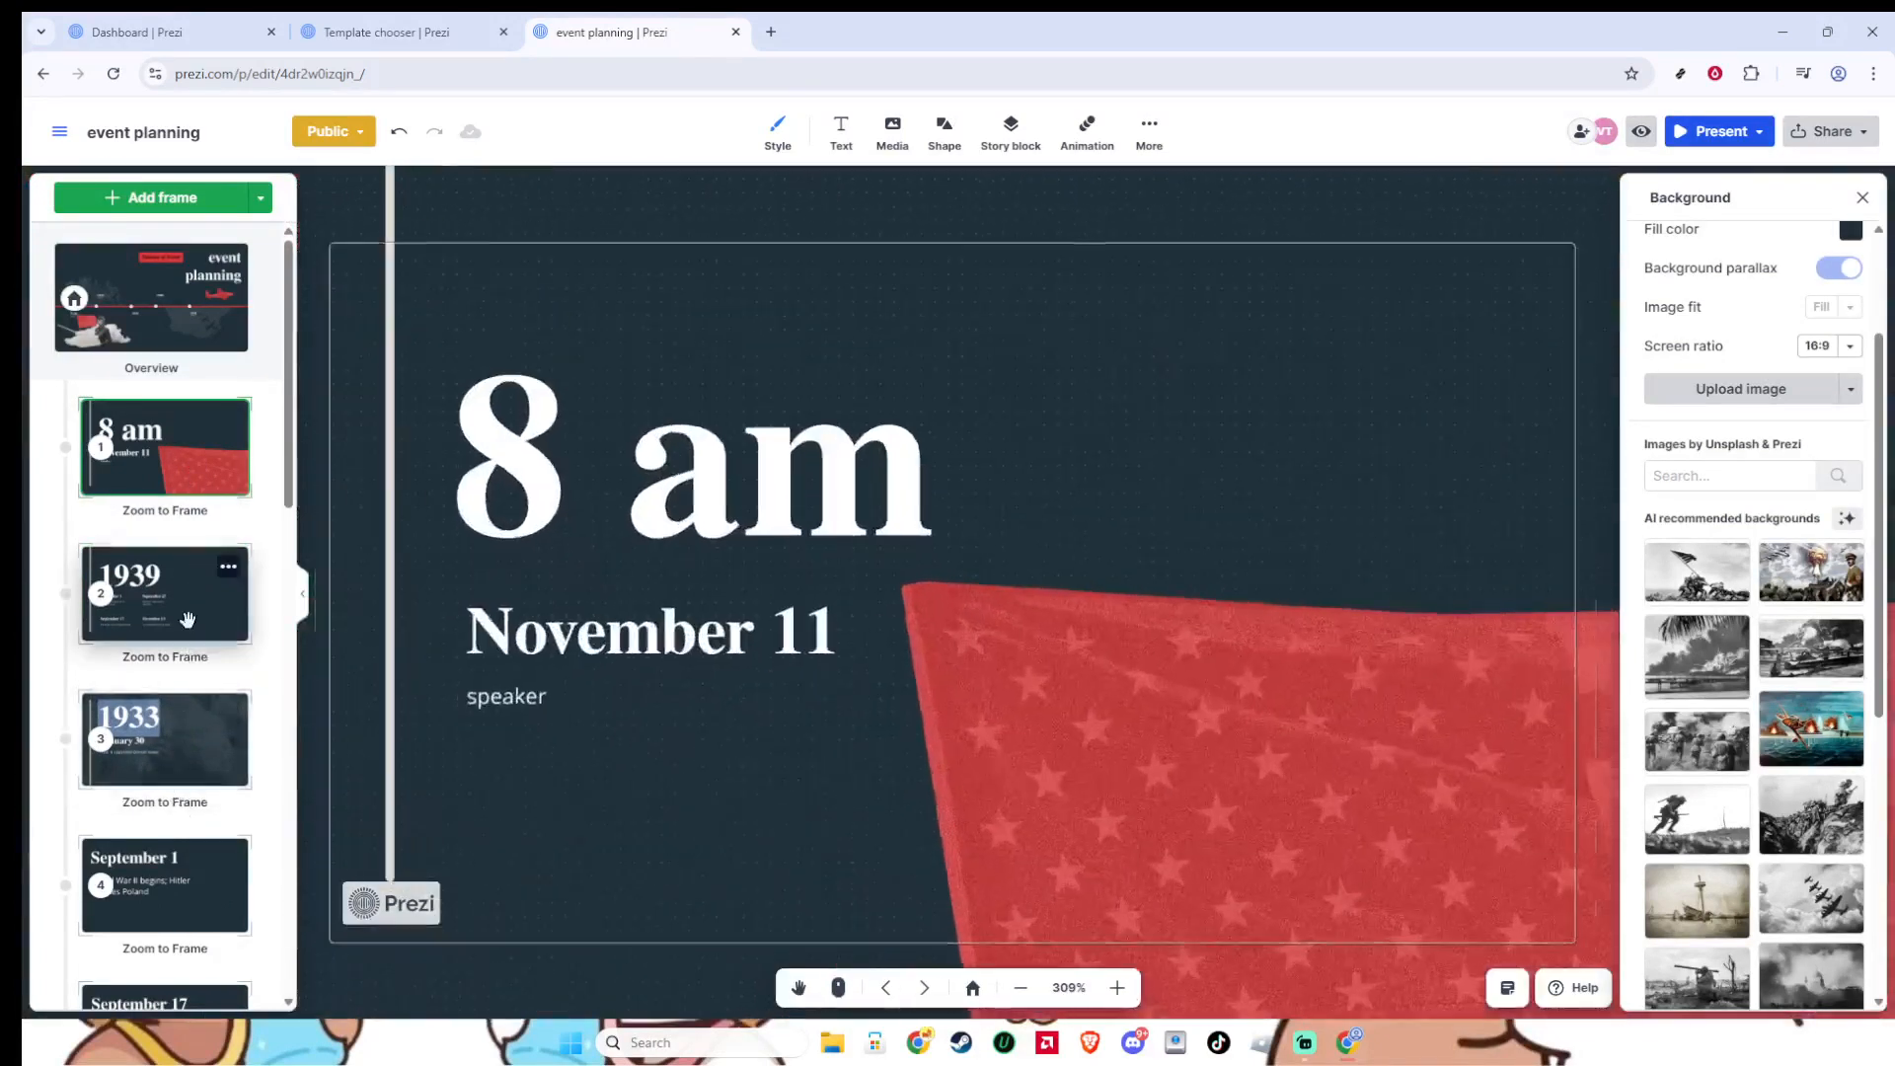
left_click(186, 619)
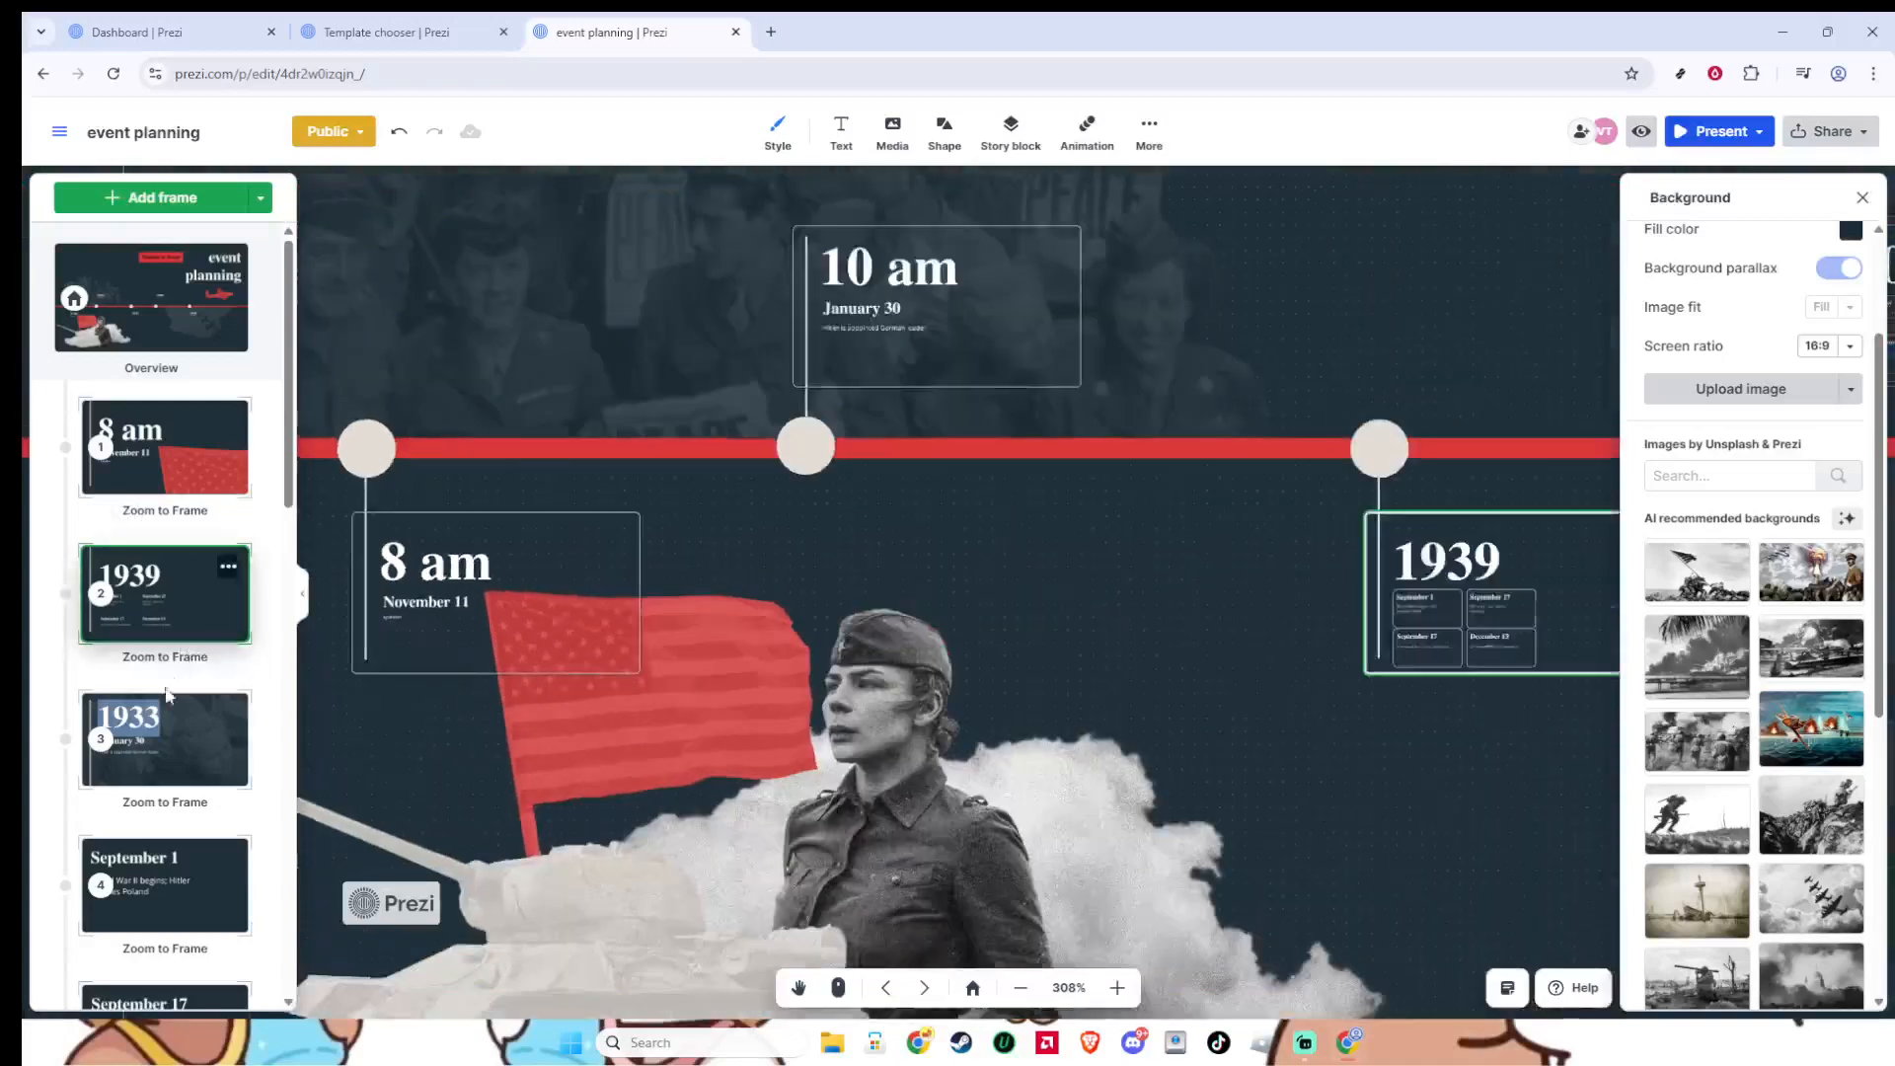
left_click_drag(158, 738, 158, 592)
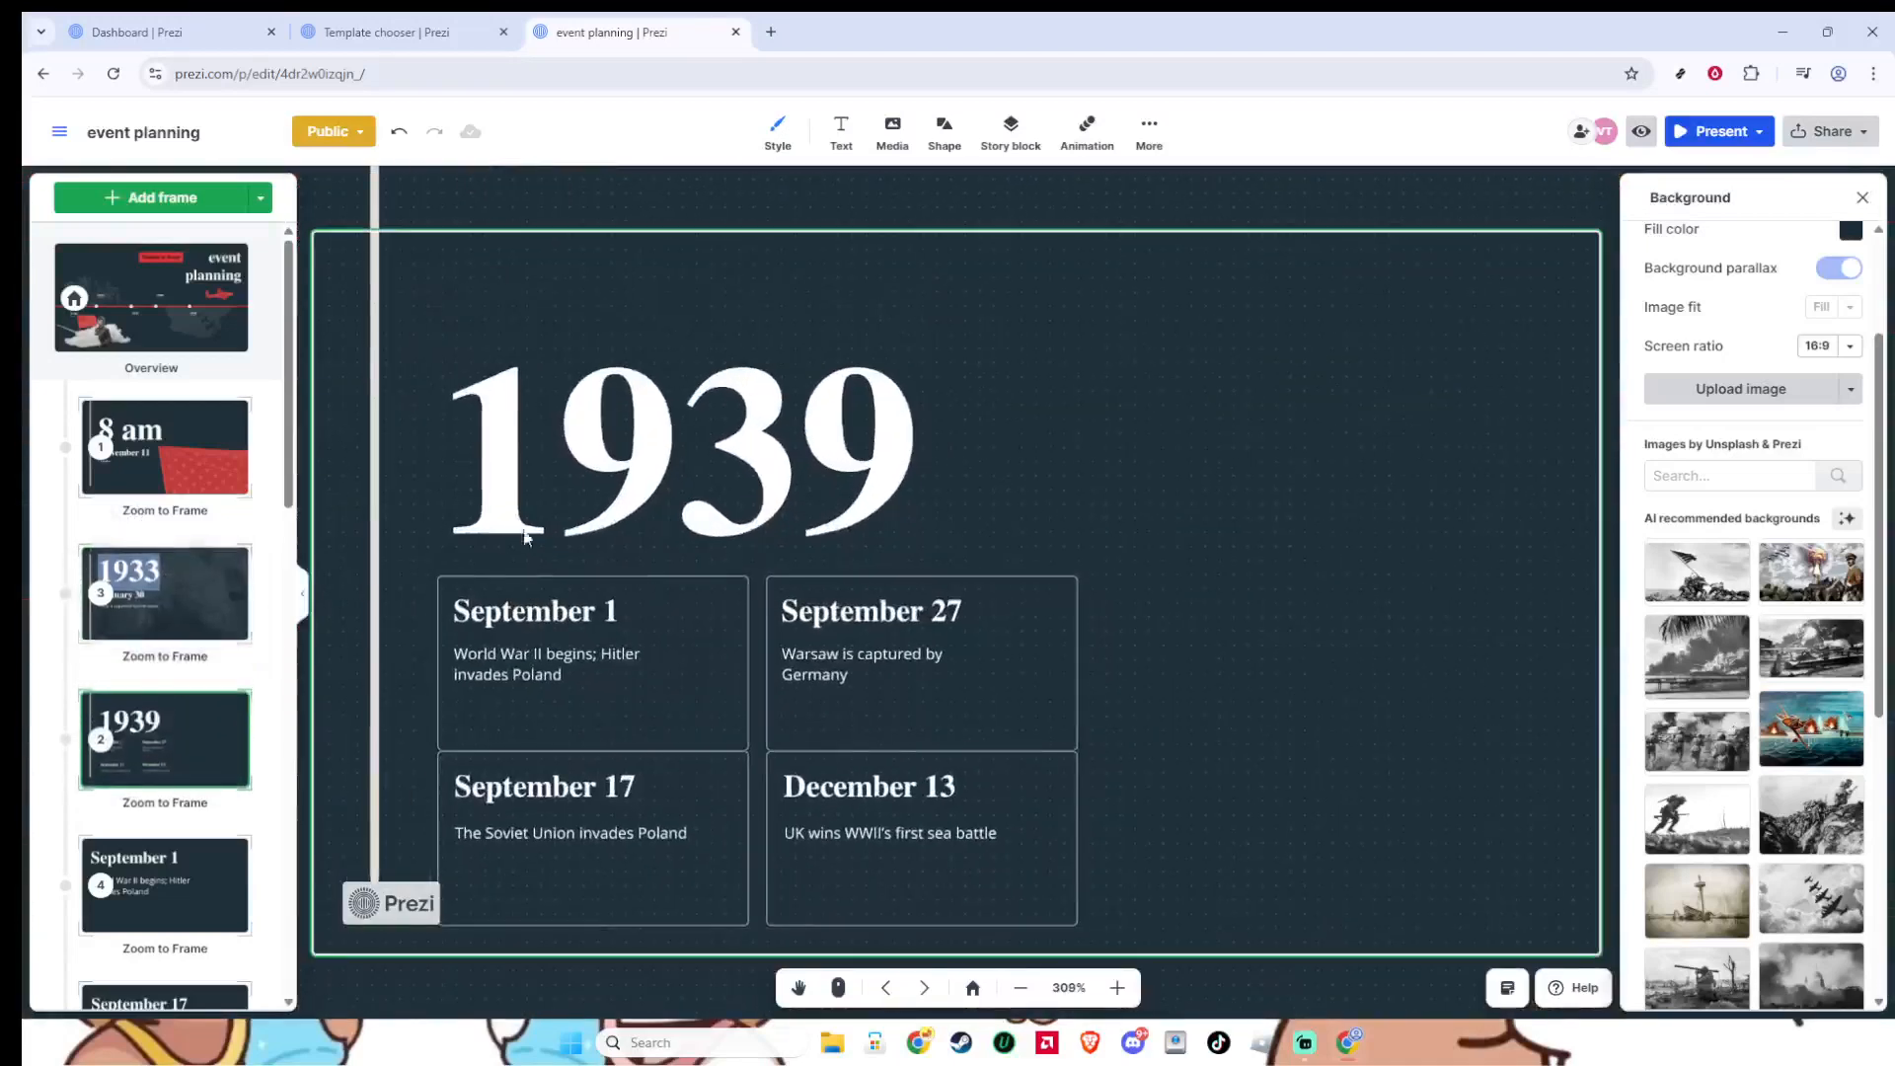
- Examine the hyperlink option for the 1939 heading and close it without adding a URL
left_click(612, 503)
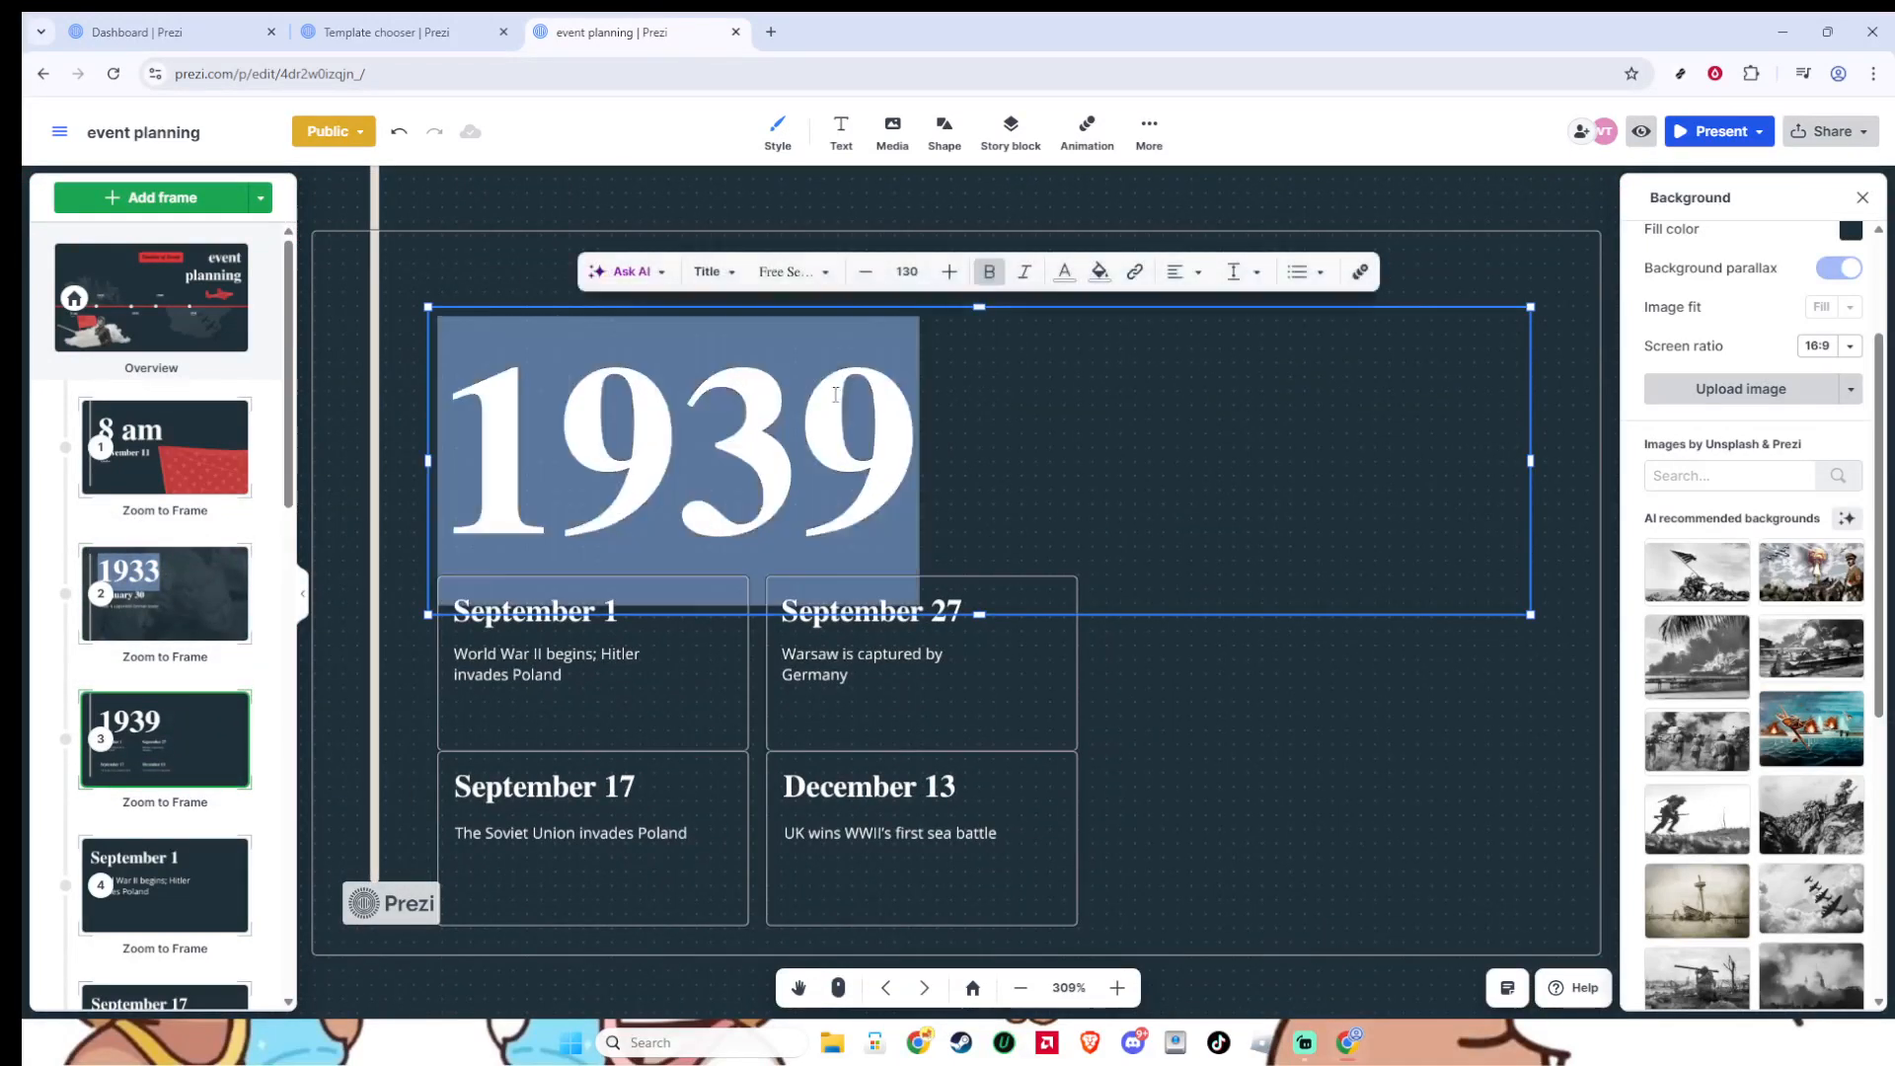
double_click(614, 499)
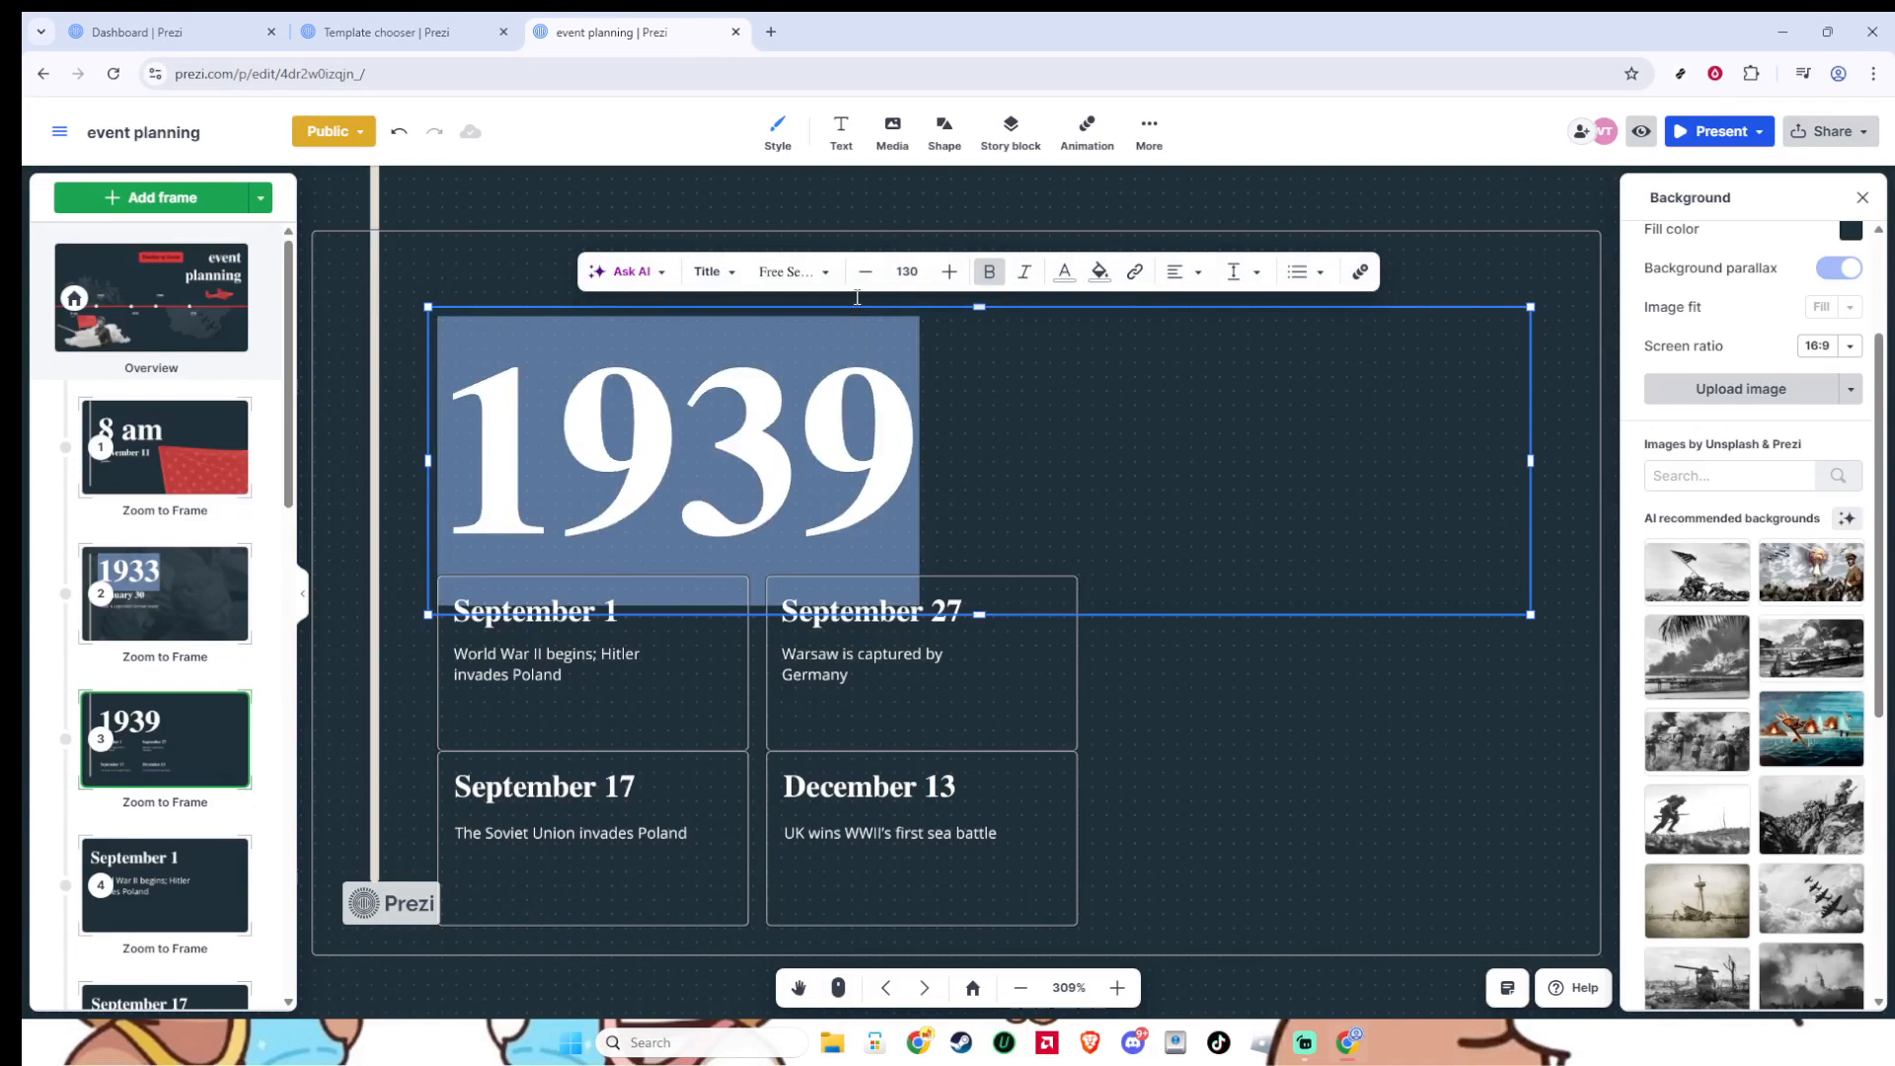
left_click(1138, 276)
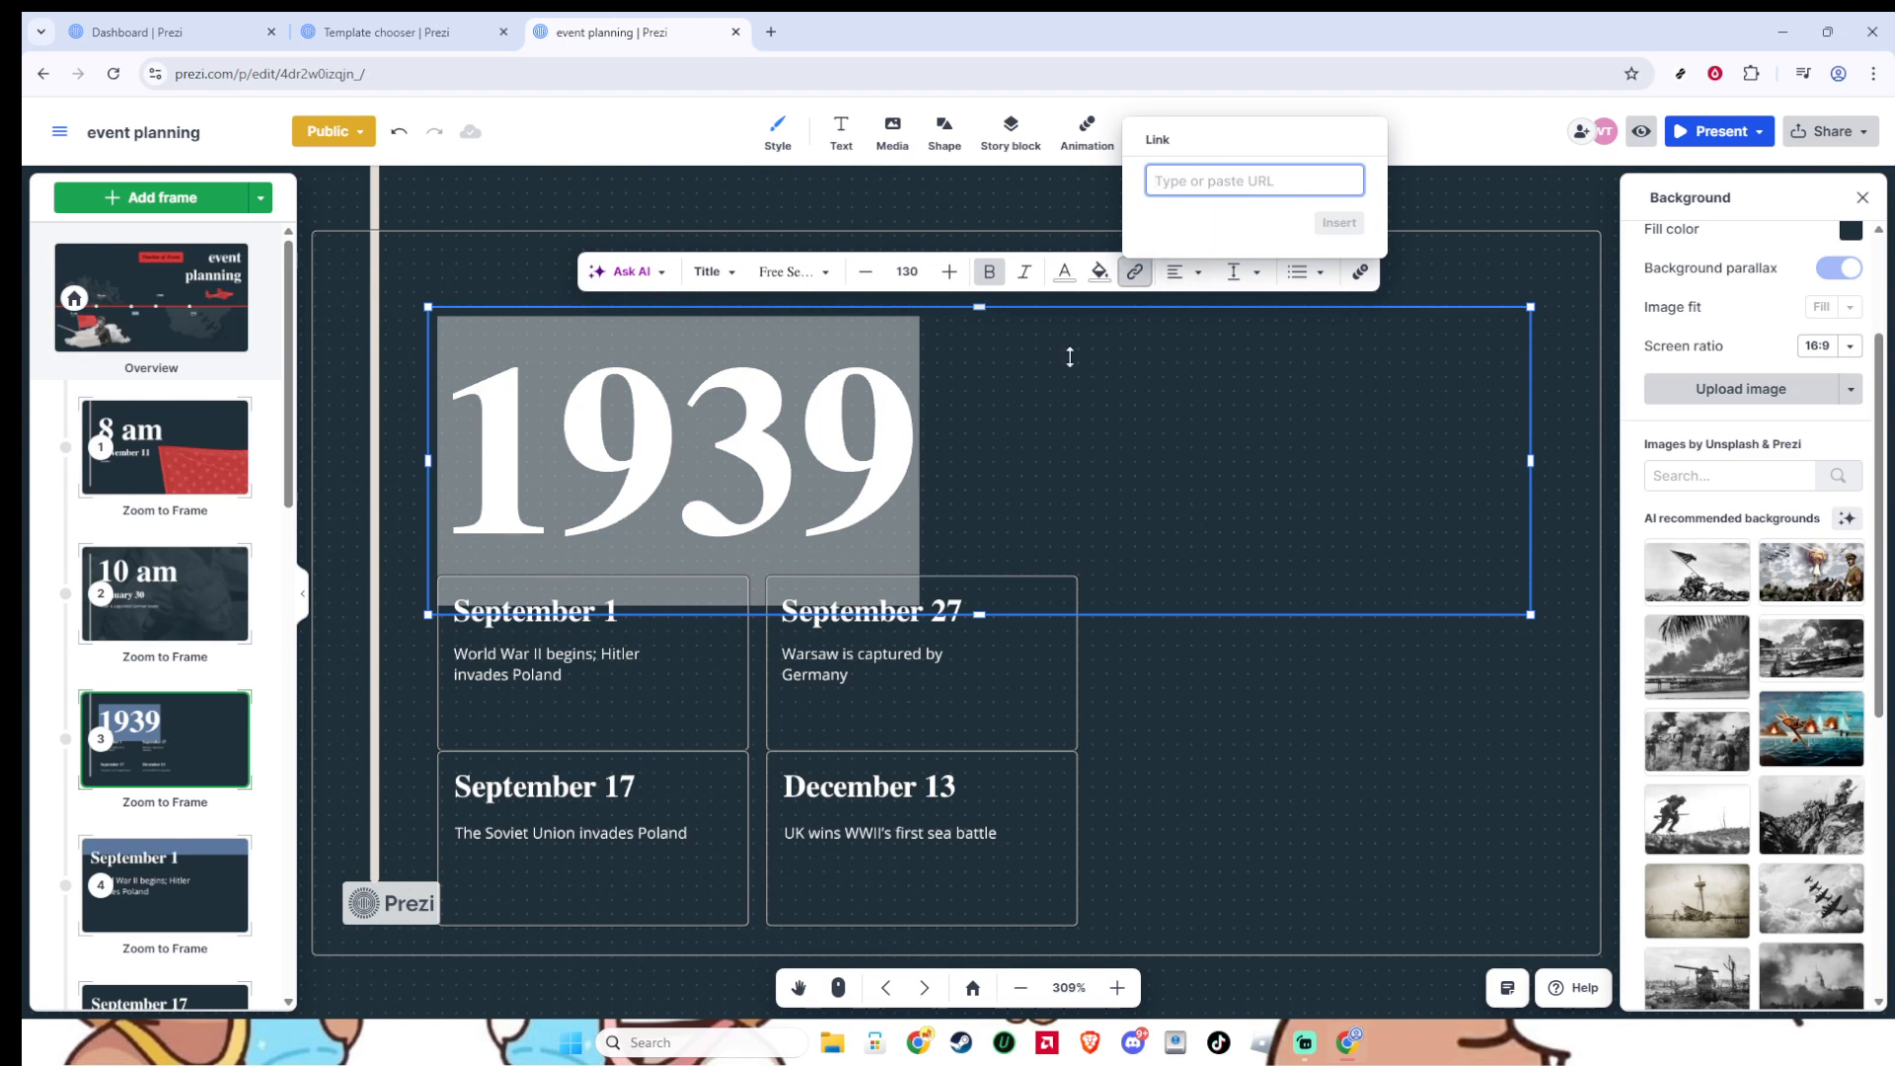
left_click(887, 472)
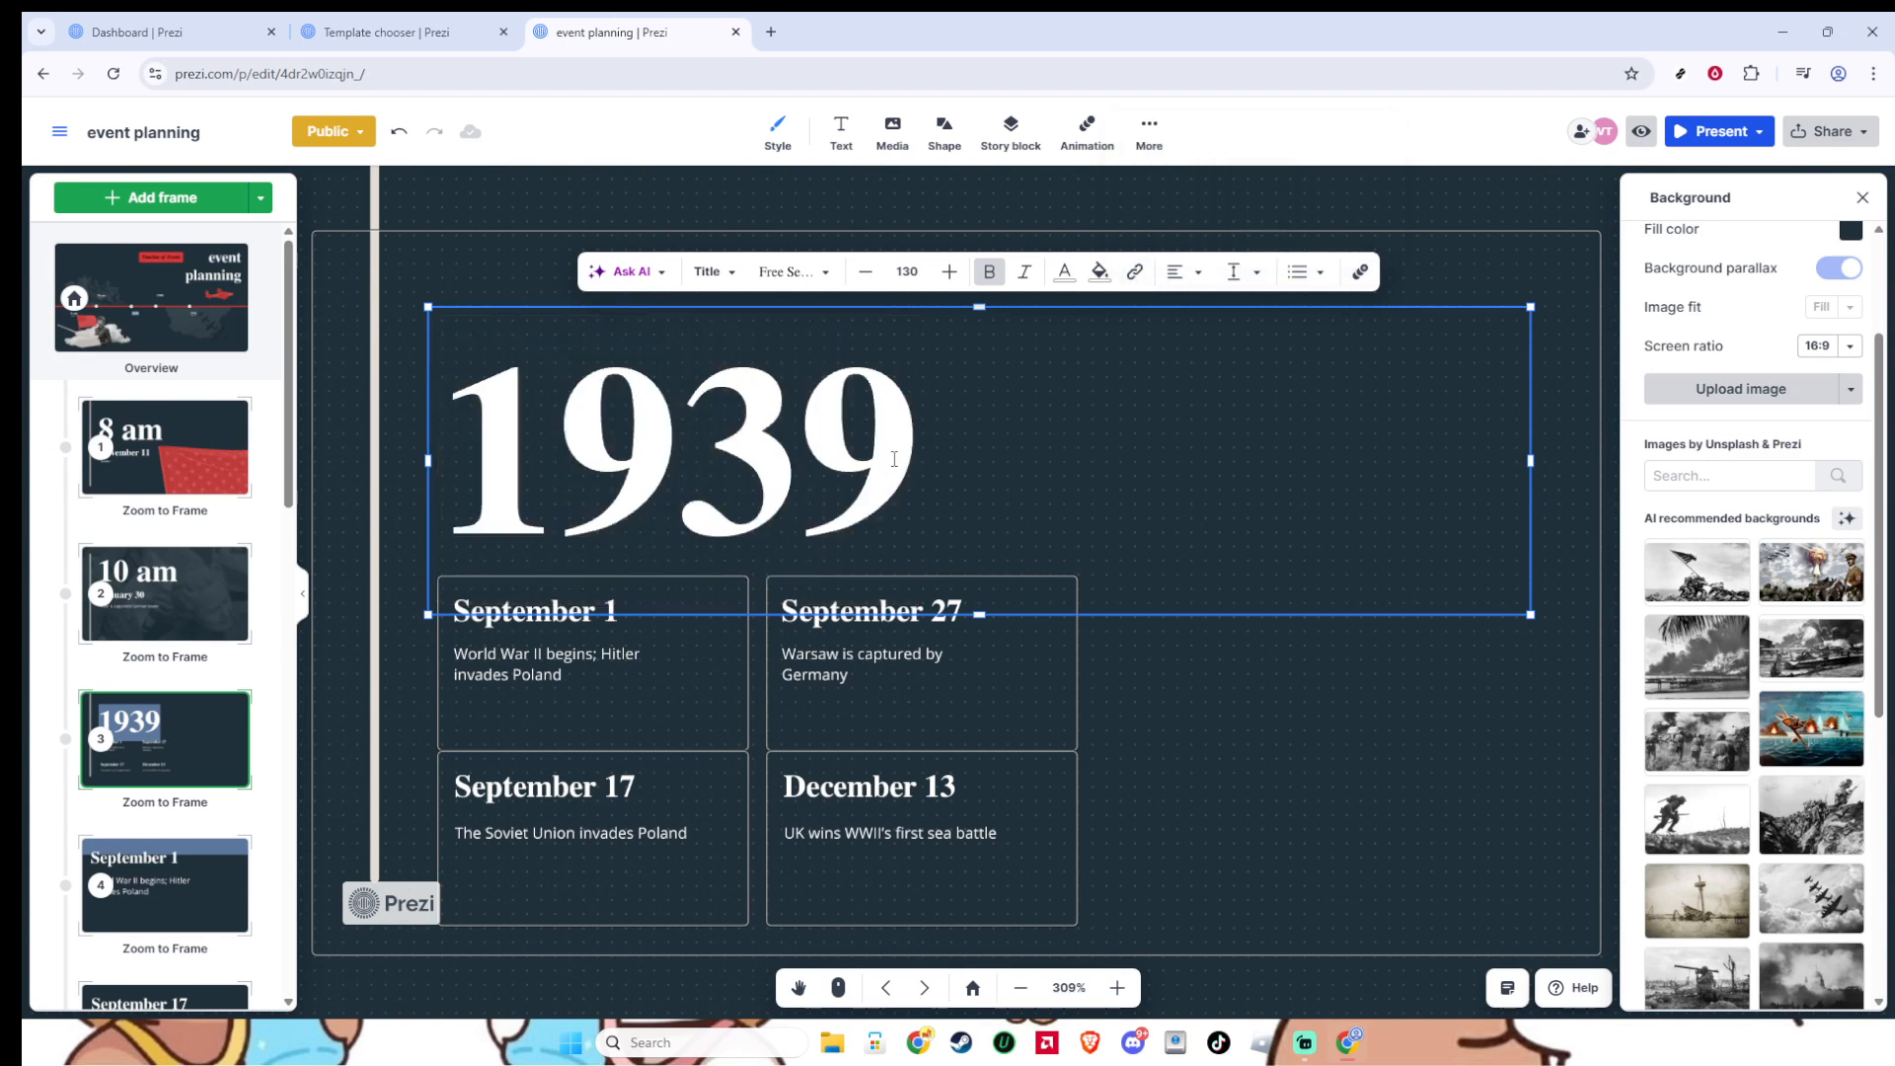
- Replace the 1939 heading with the text "click here"
double_click(894, 459)
type("clic")
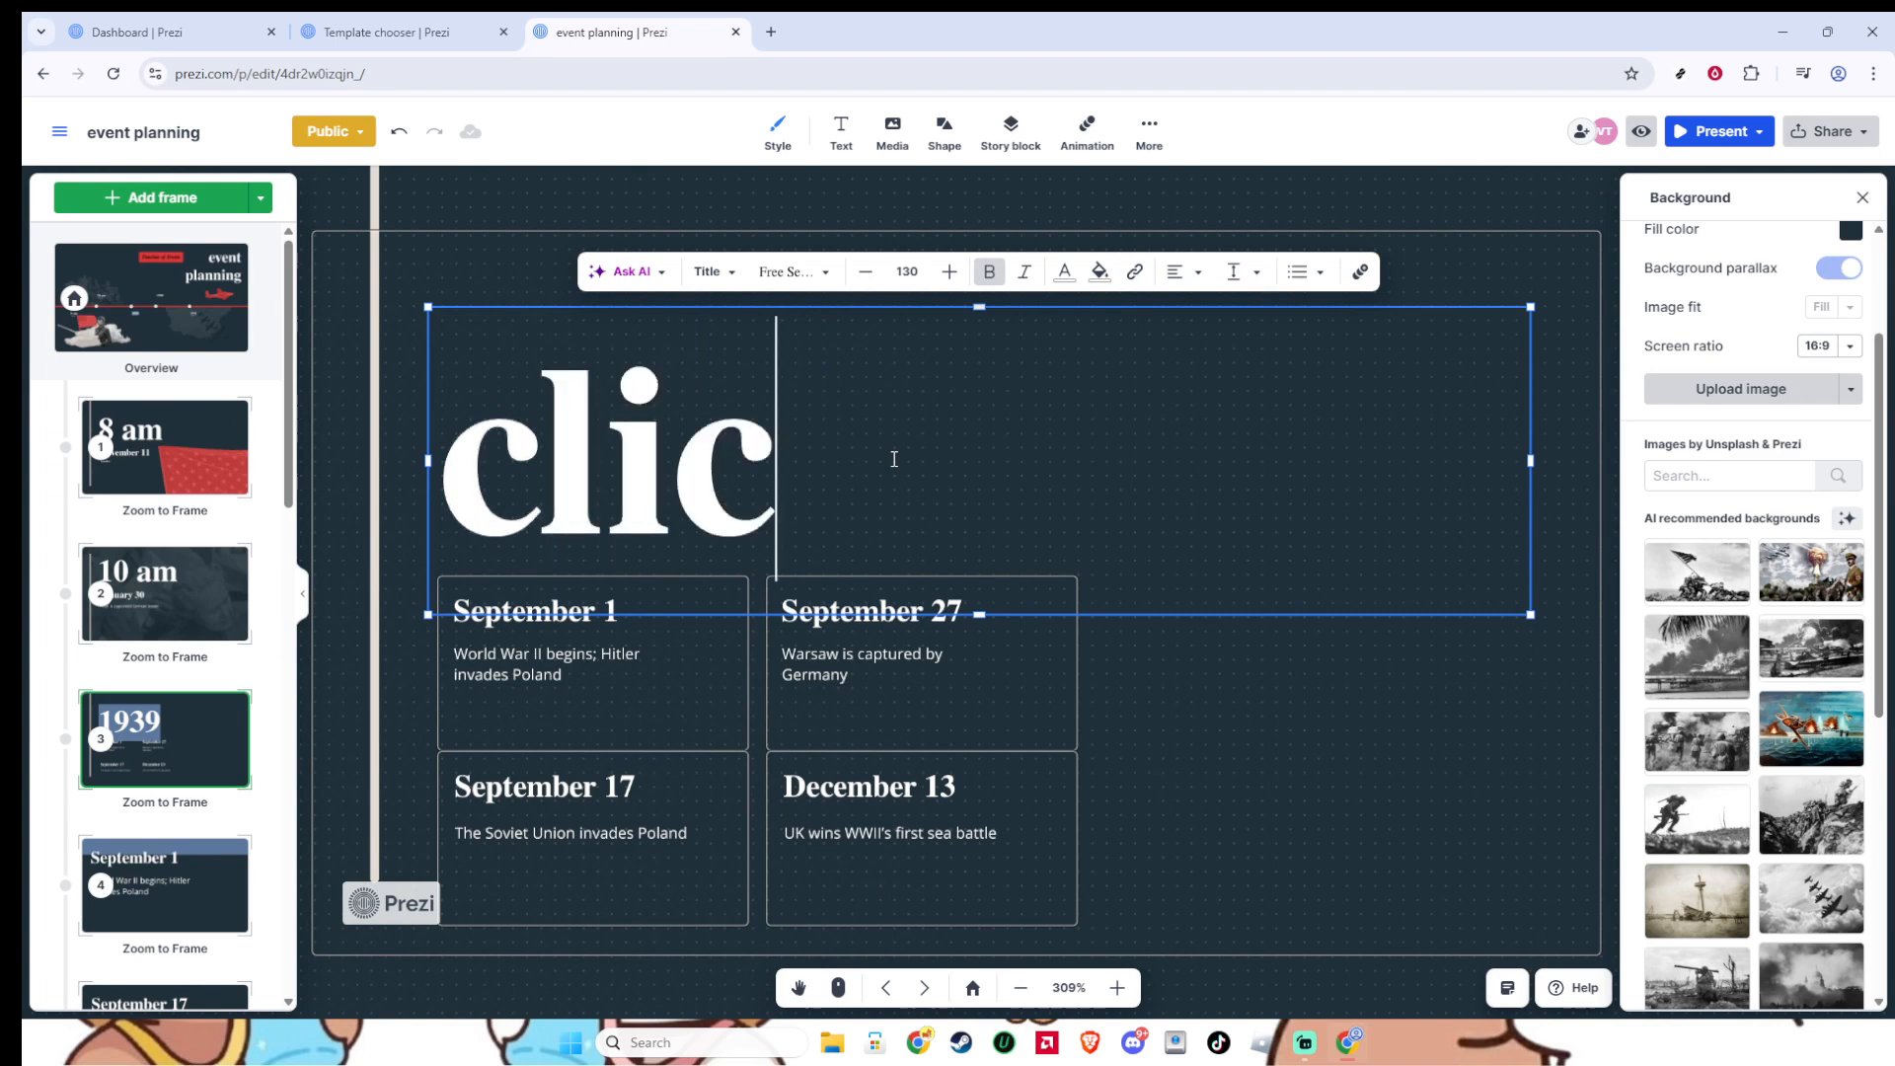
type("k here t")
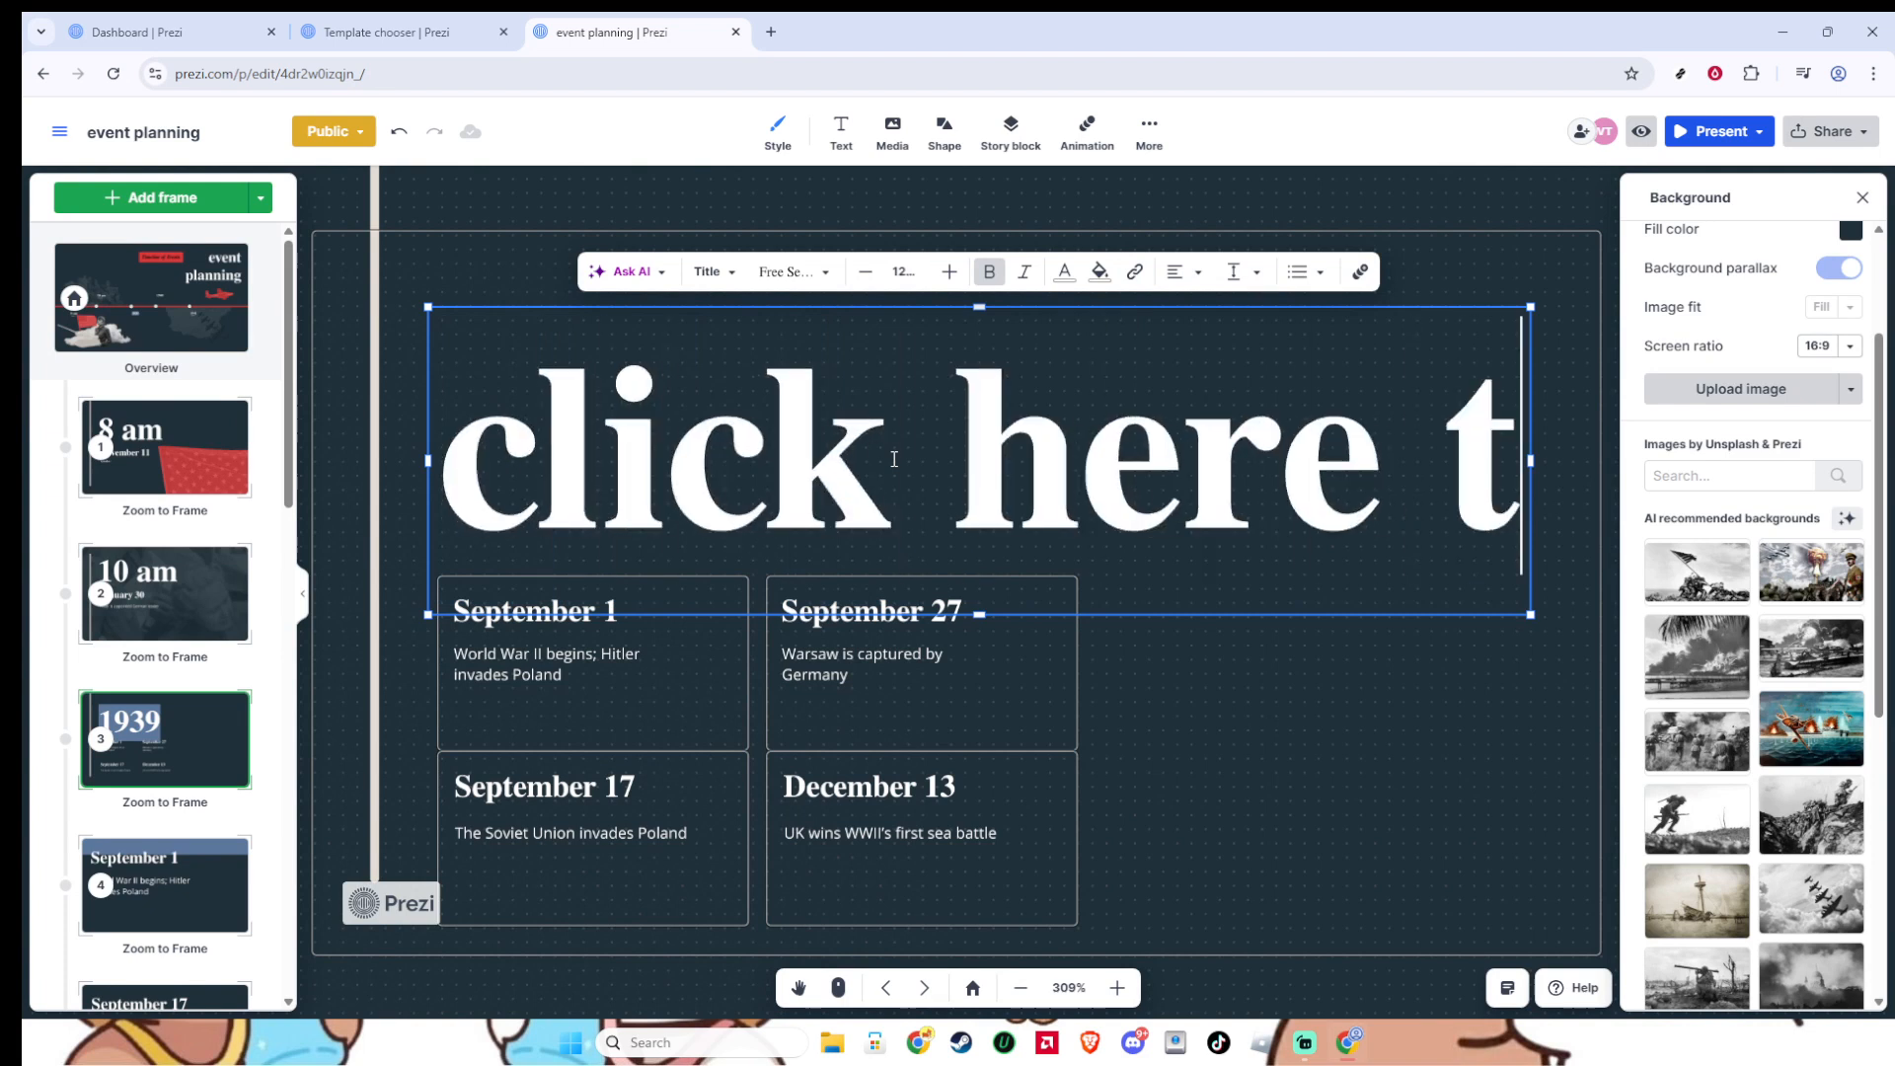
key("BackSpace")
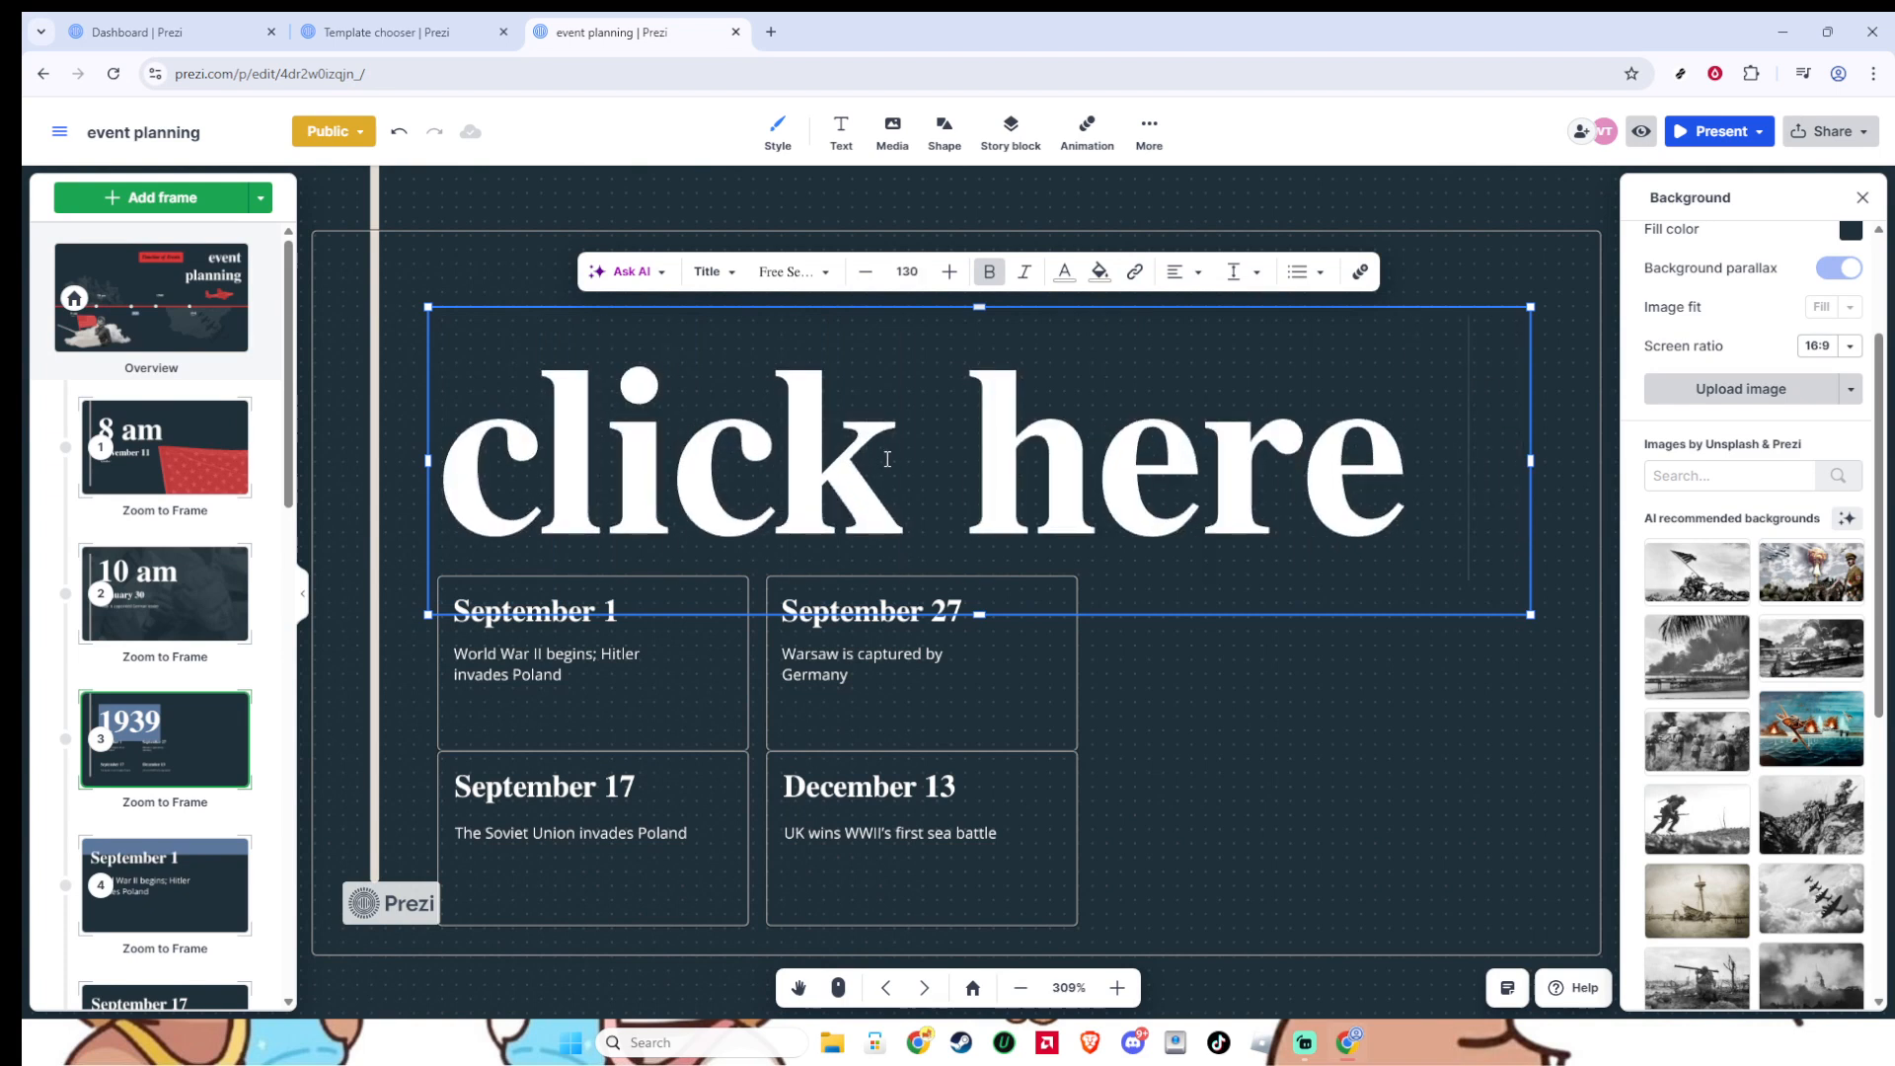
- Show where a URL is entered for the whole "click here" heading, dismiss it without a link, and return to the overview
left_click(888, 459)
key("ctrl+a")
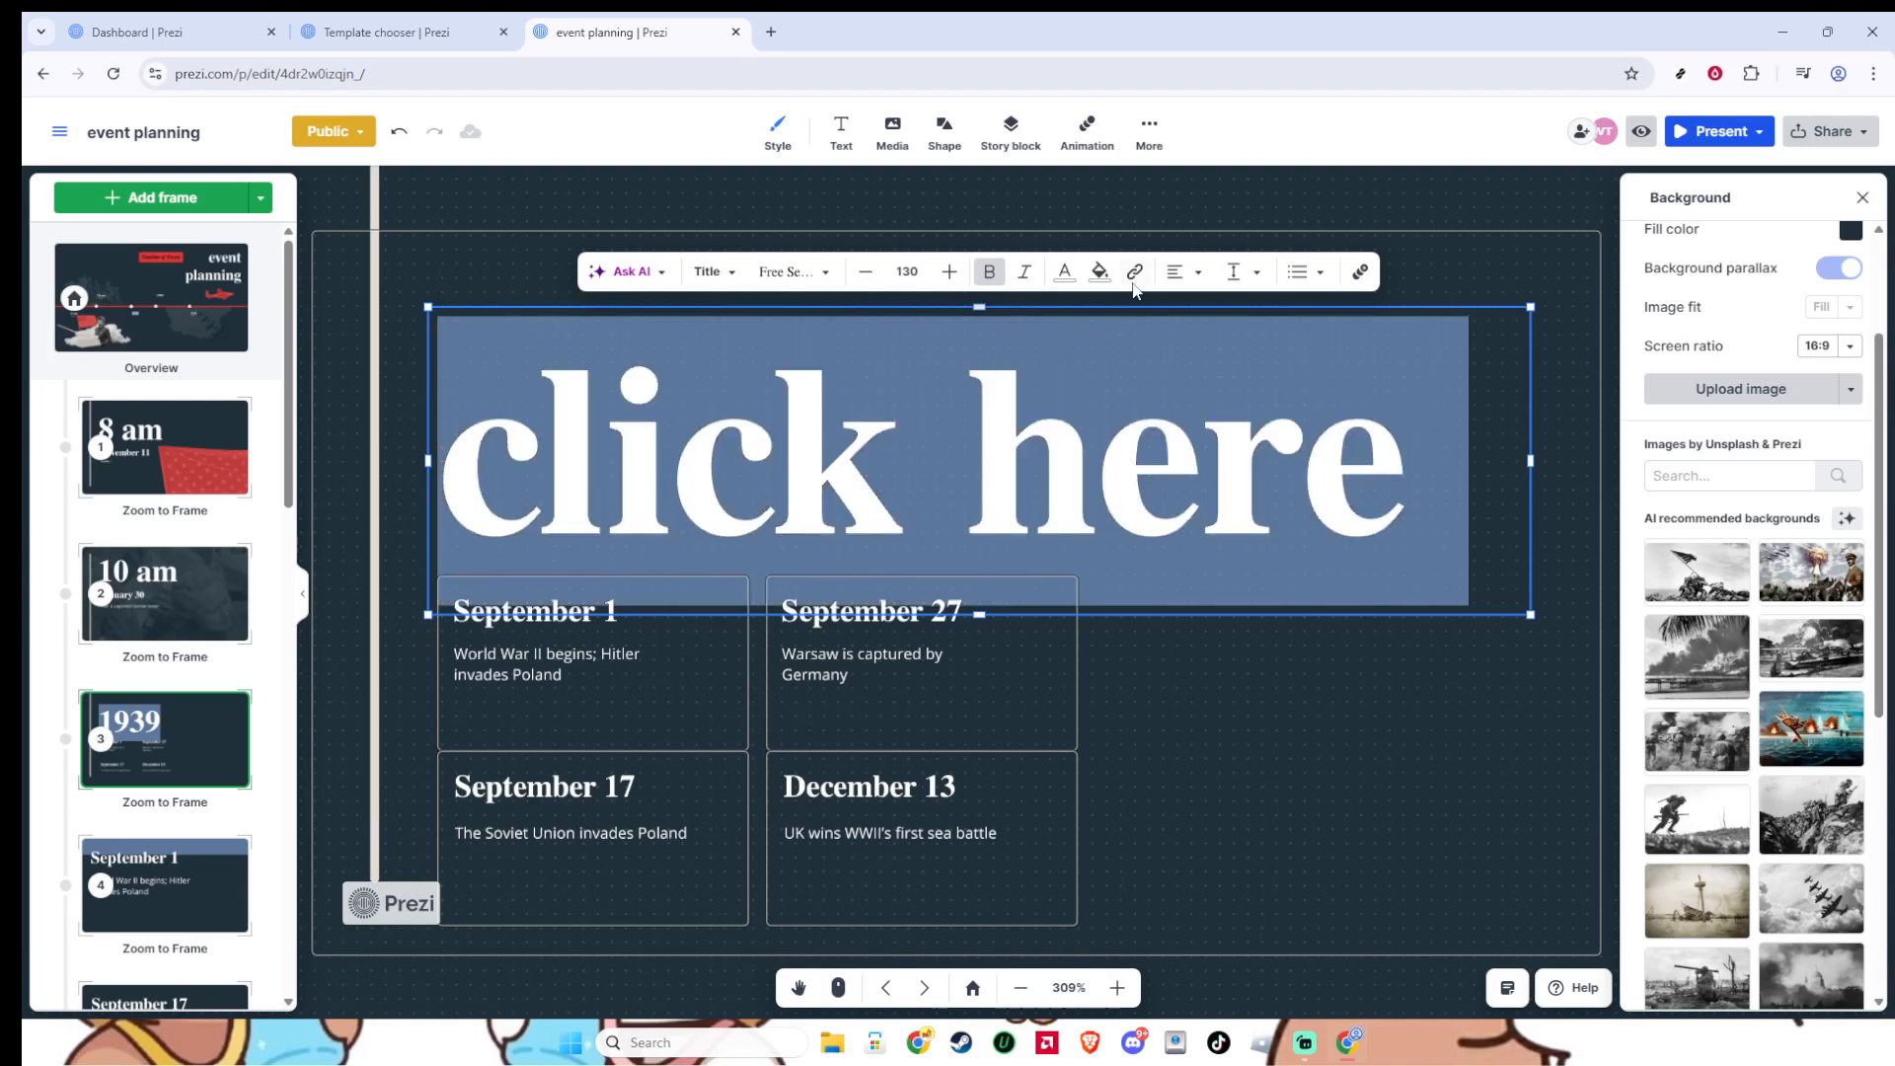
left_click(1134, 275)
left_click(1213, 180)
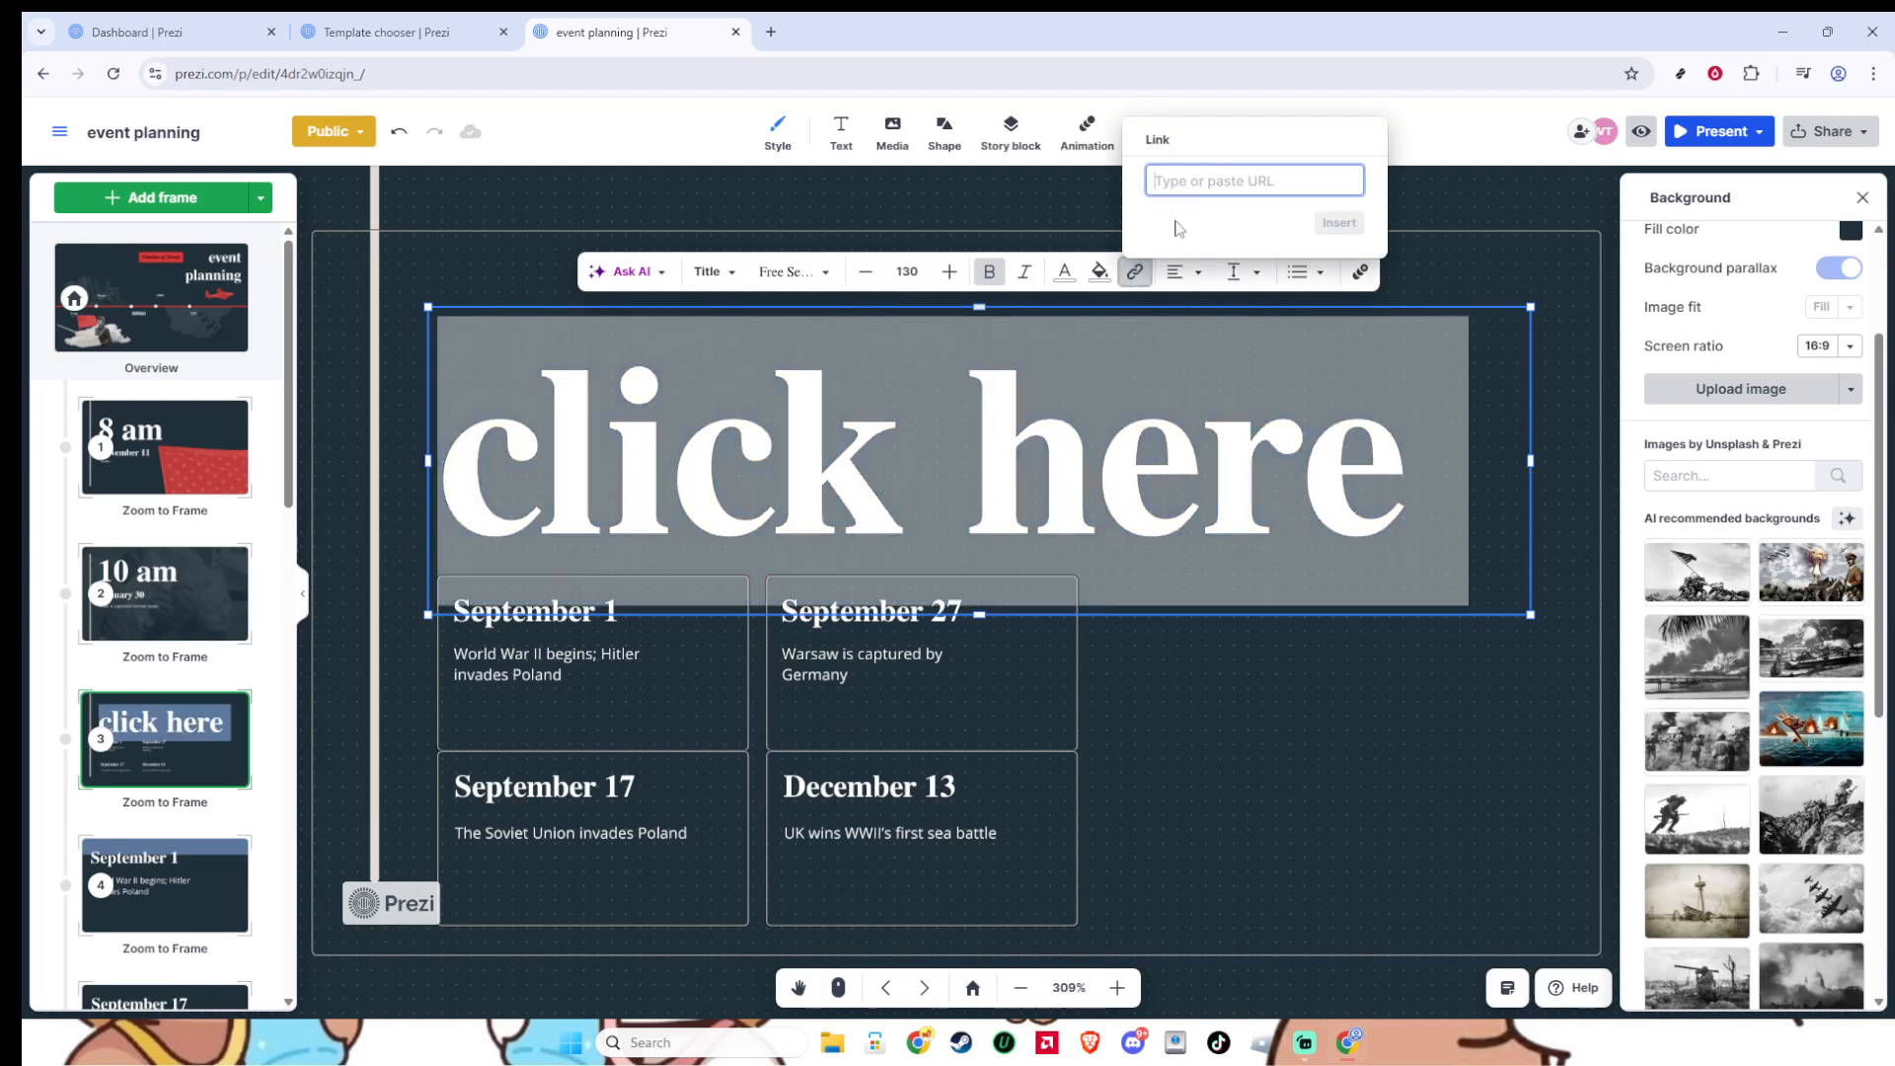
key("Escape")
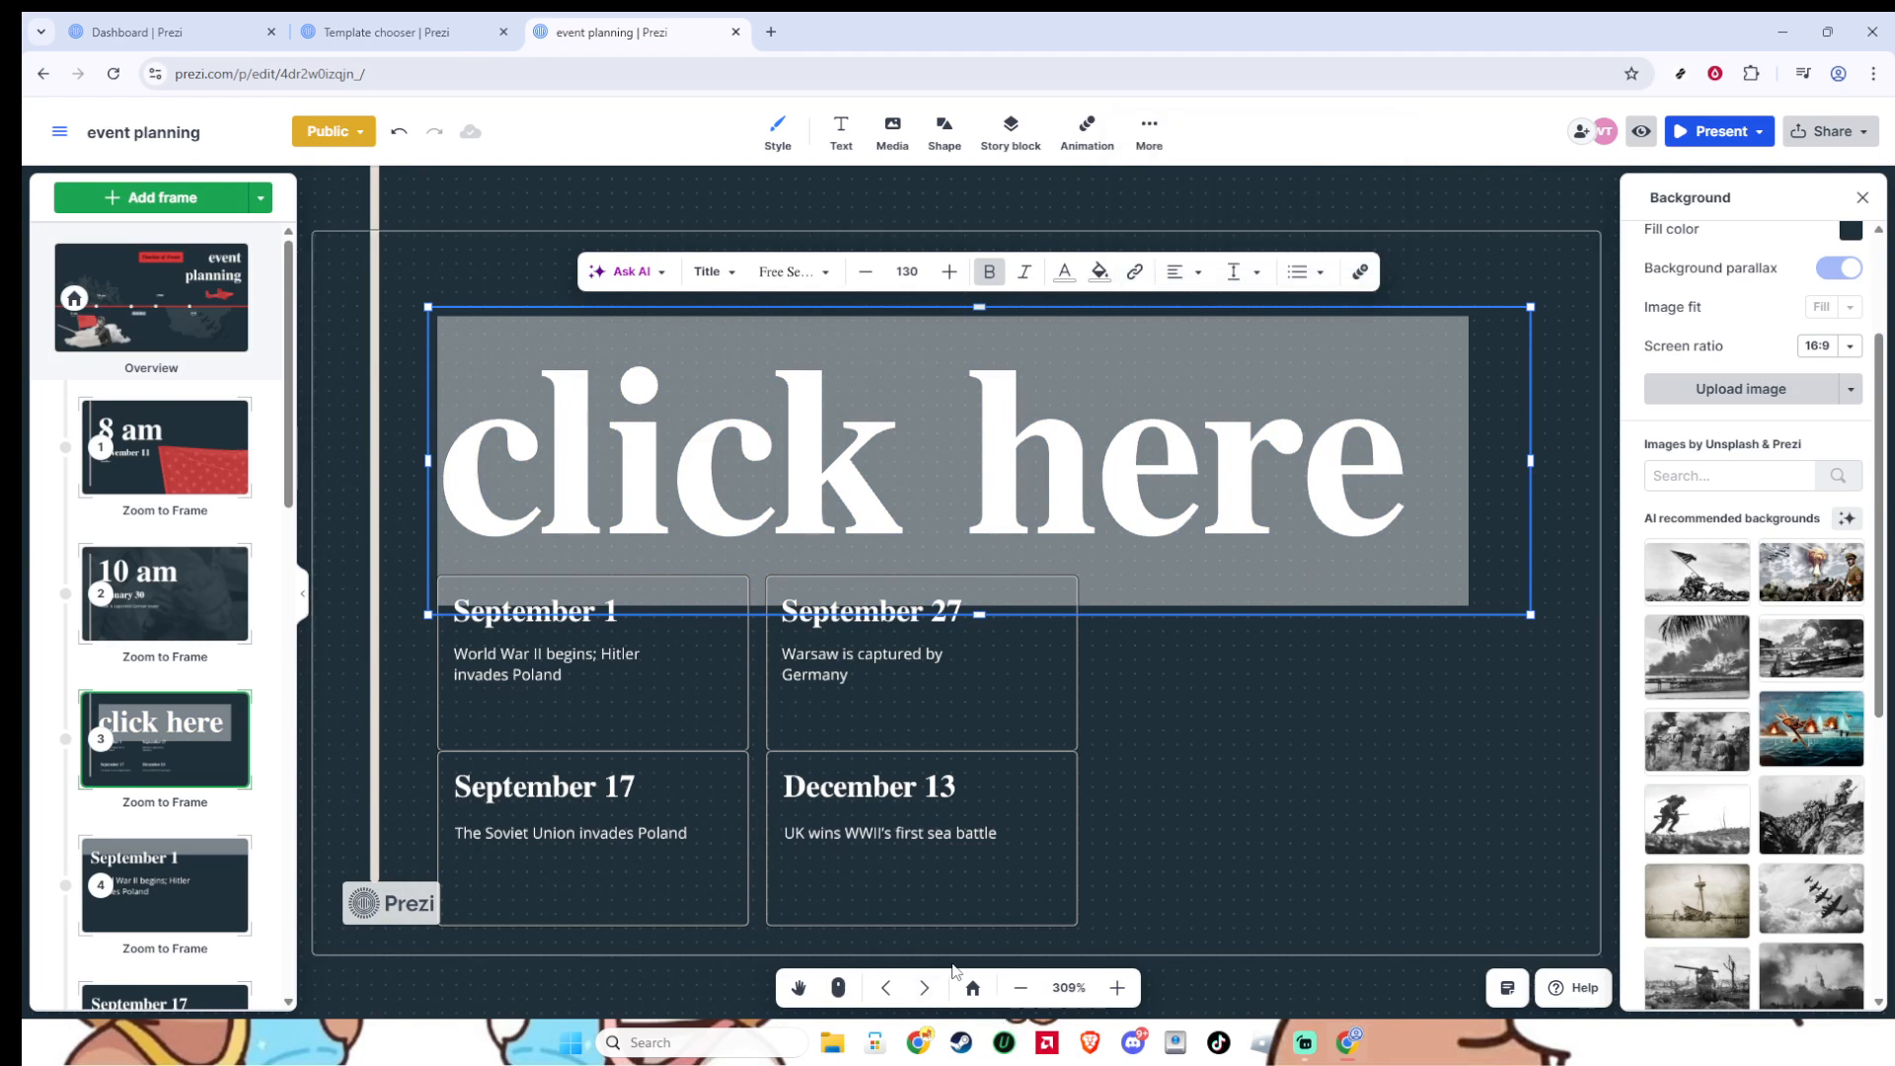
left_click(973, 987)
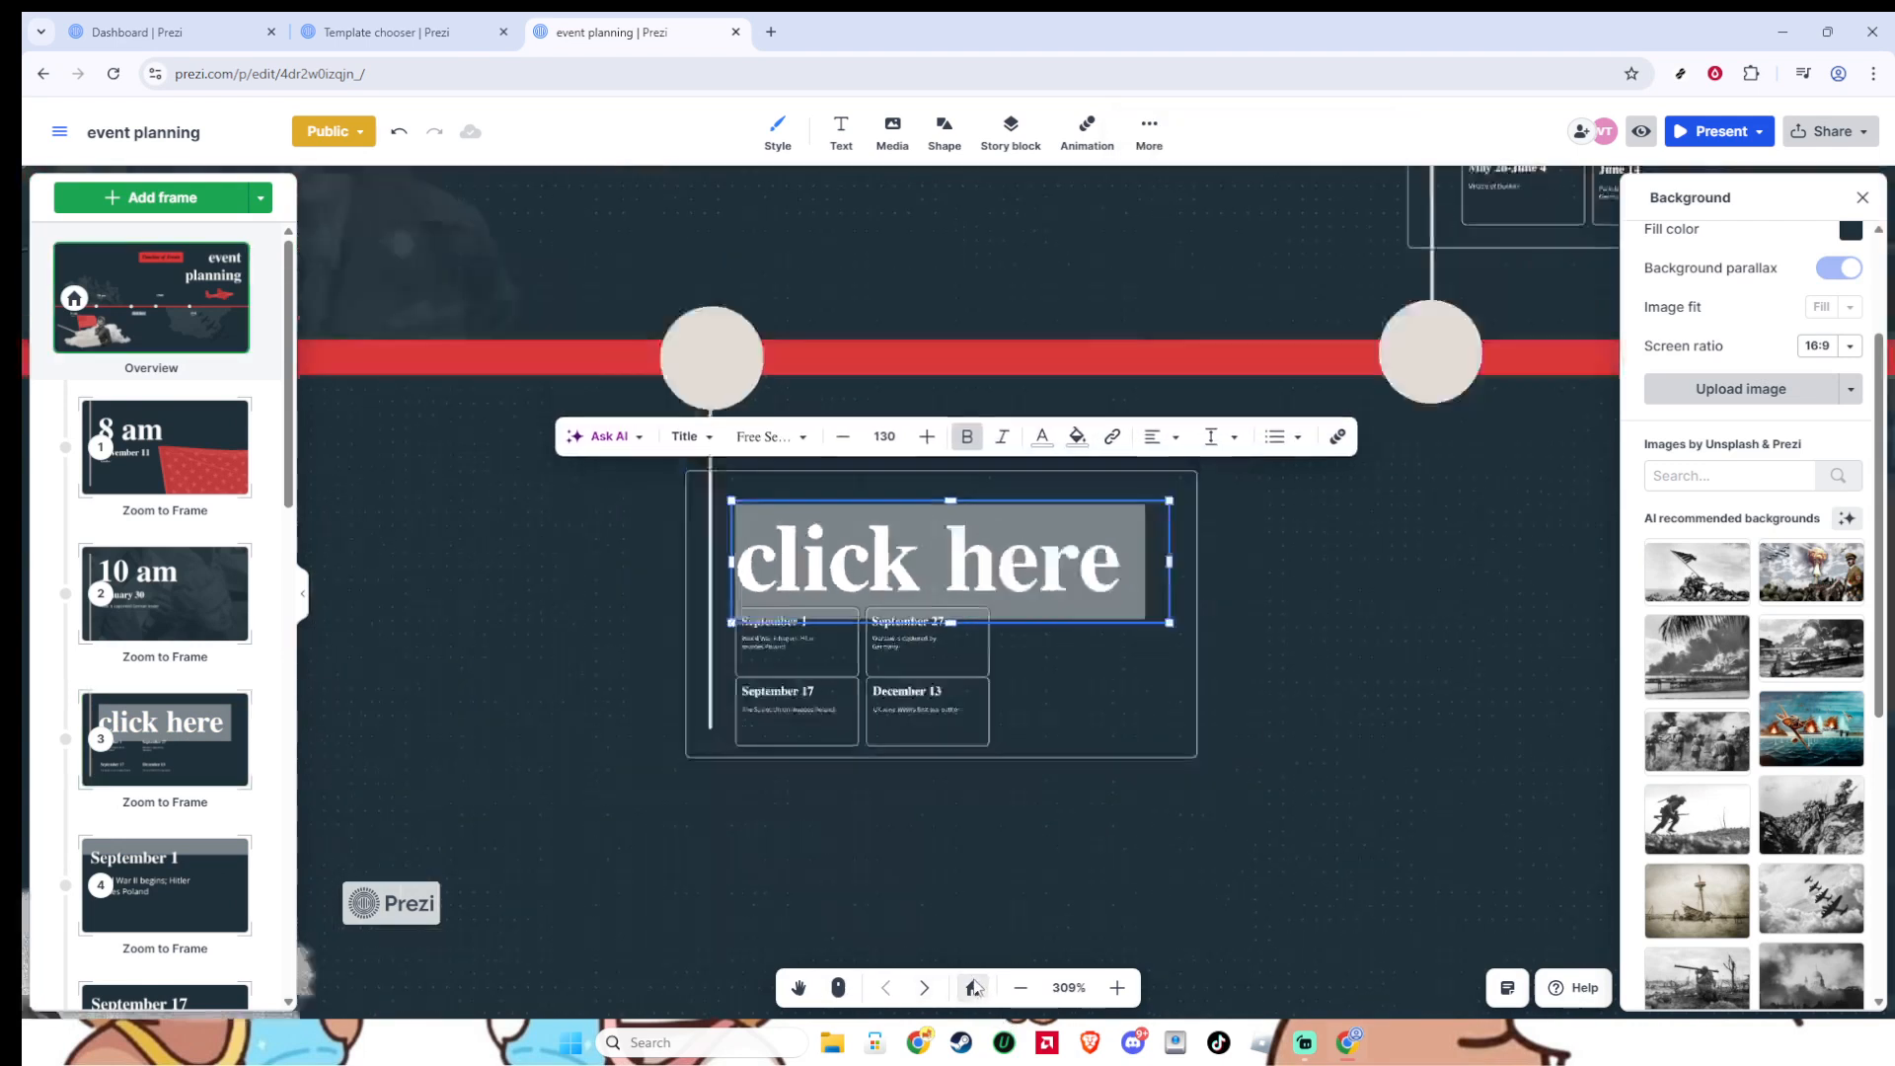